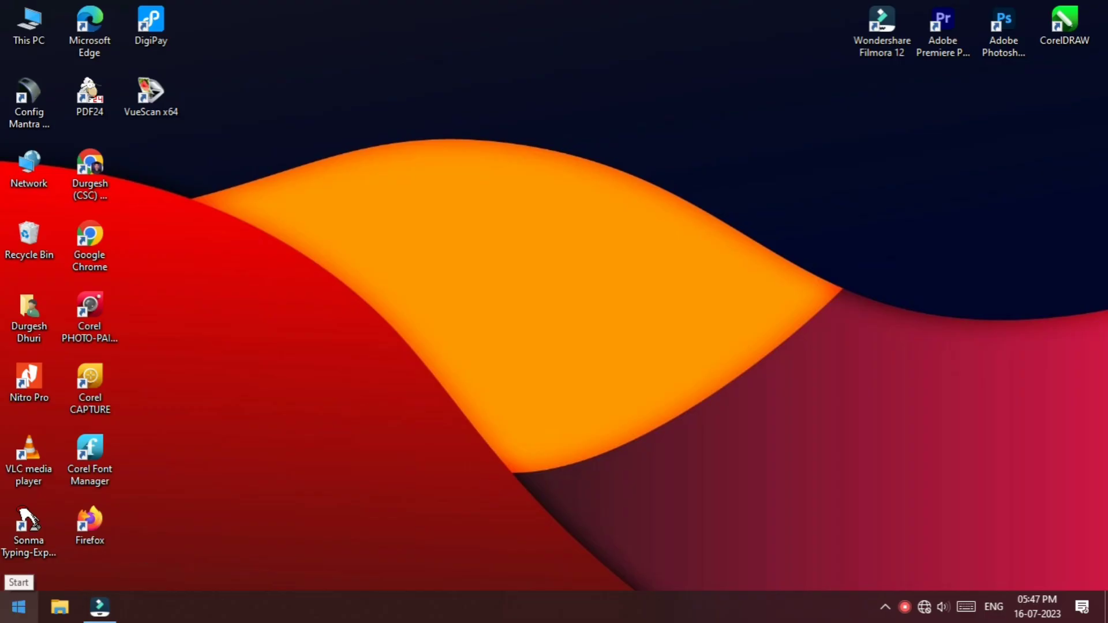
Step: Launch Excel by searching for 'excel' from the Windows Start menu
{"action": "left_click", "coordinate": [19, 605]}
{"action": "type", "text": "exc"}
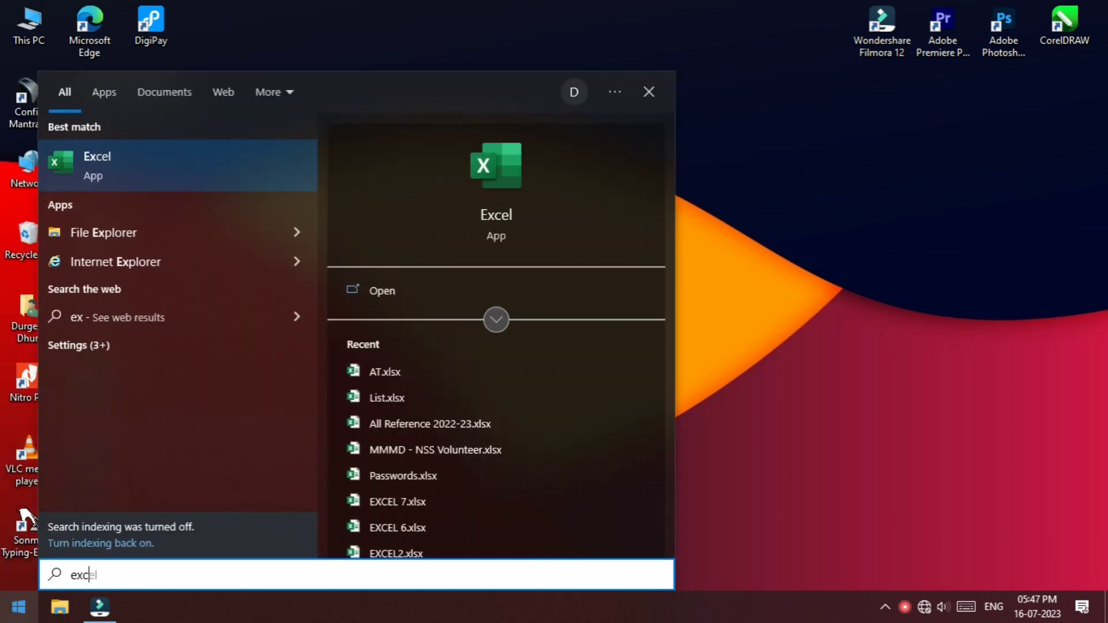
{"action": "type", "text": "el"}
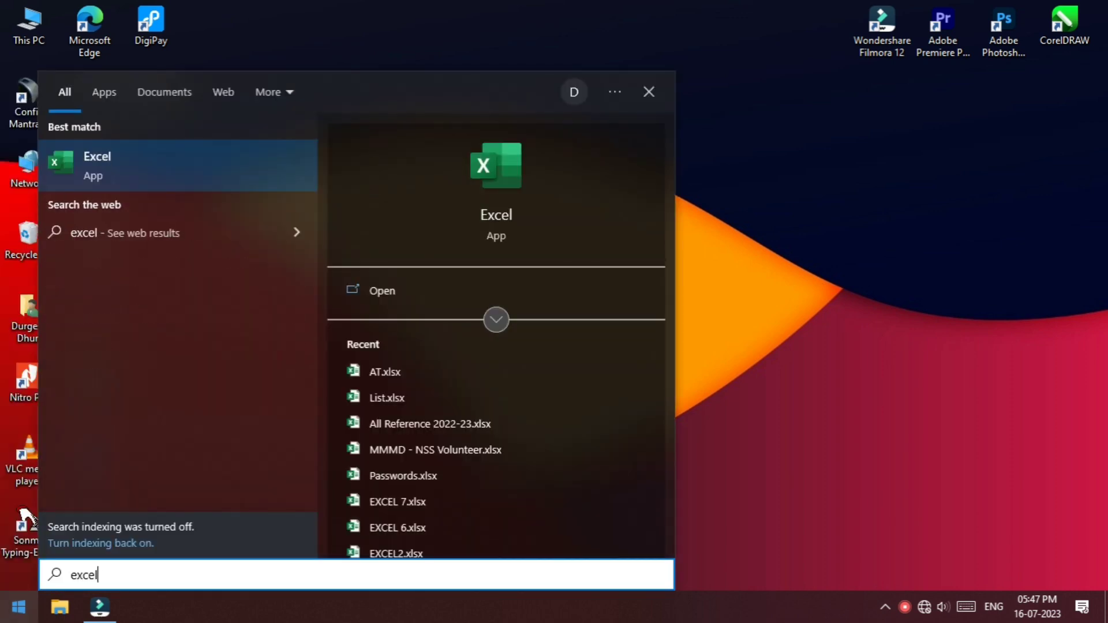
{"action": "key", "text": "Return"}
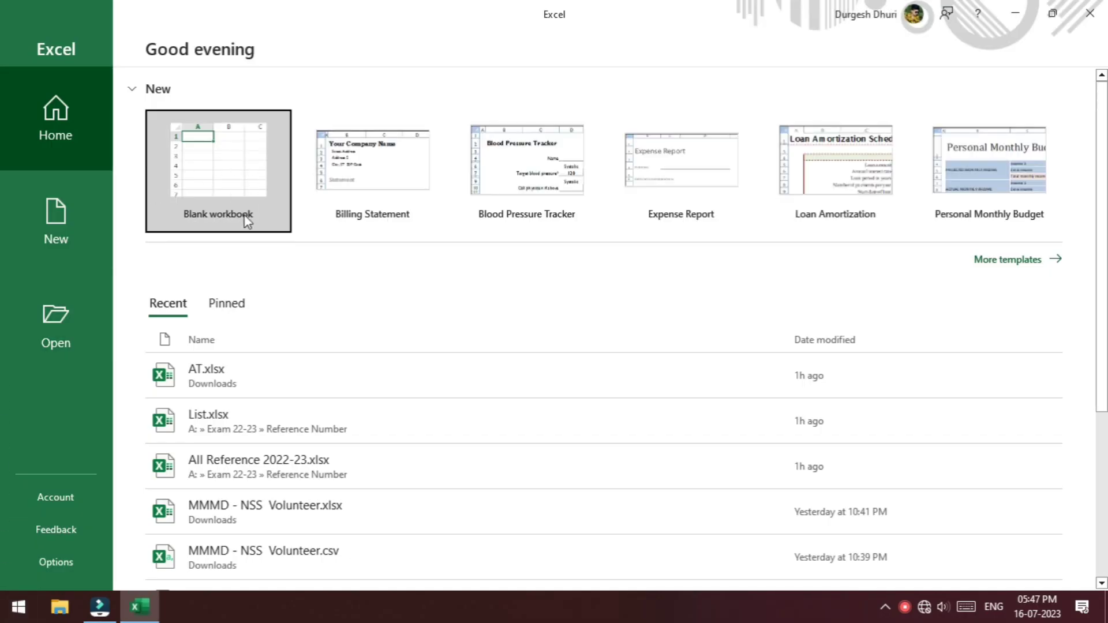
Step: Create a blank workbook and enter headers S.No. in A4 and Name of Emp. in B4
{"action": "left_click", "coordinate": [247, 221]}
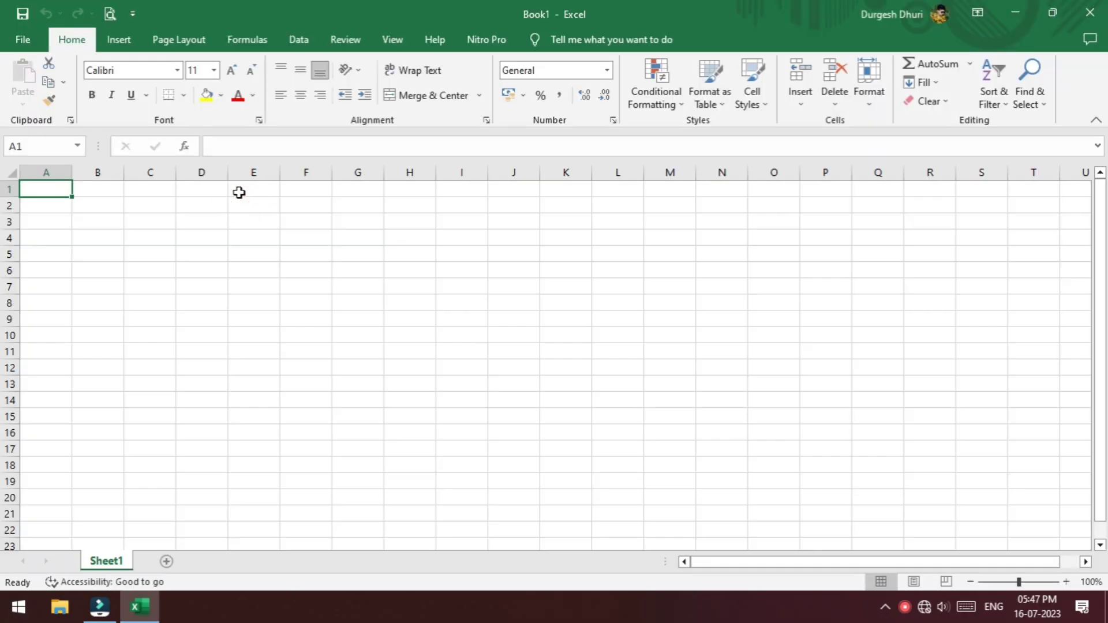
{"action": "left_click", "coordinate": [48, 237]}
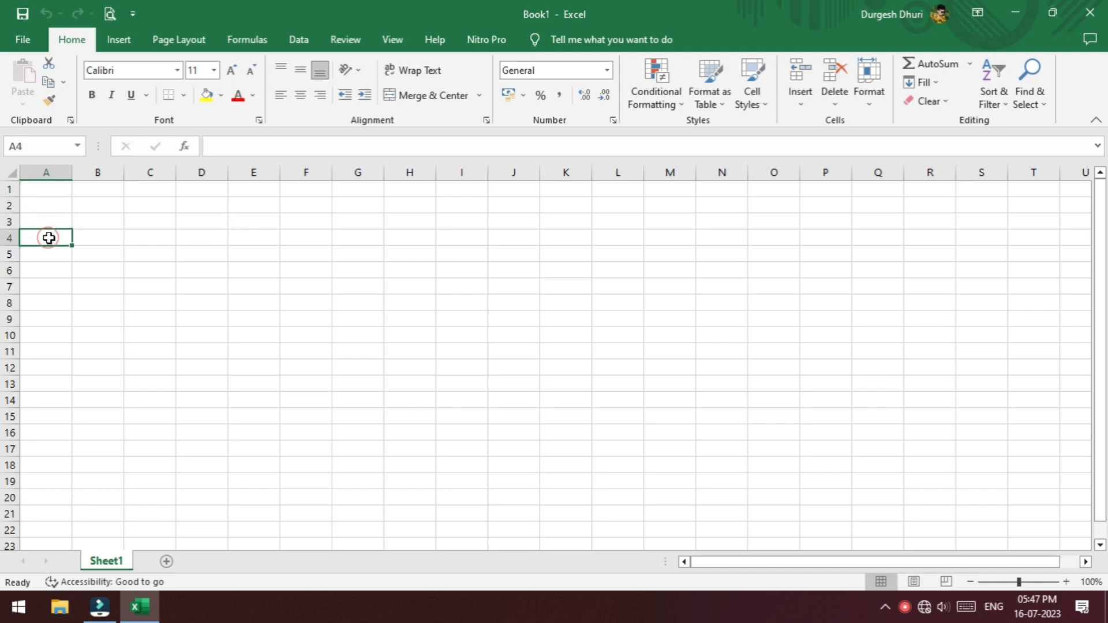
{"action": "type", "text": "S.No."}
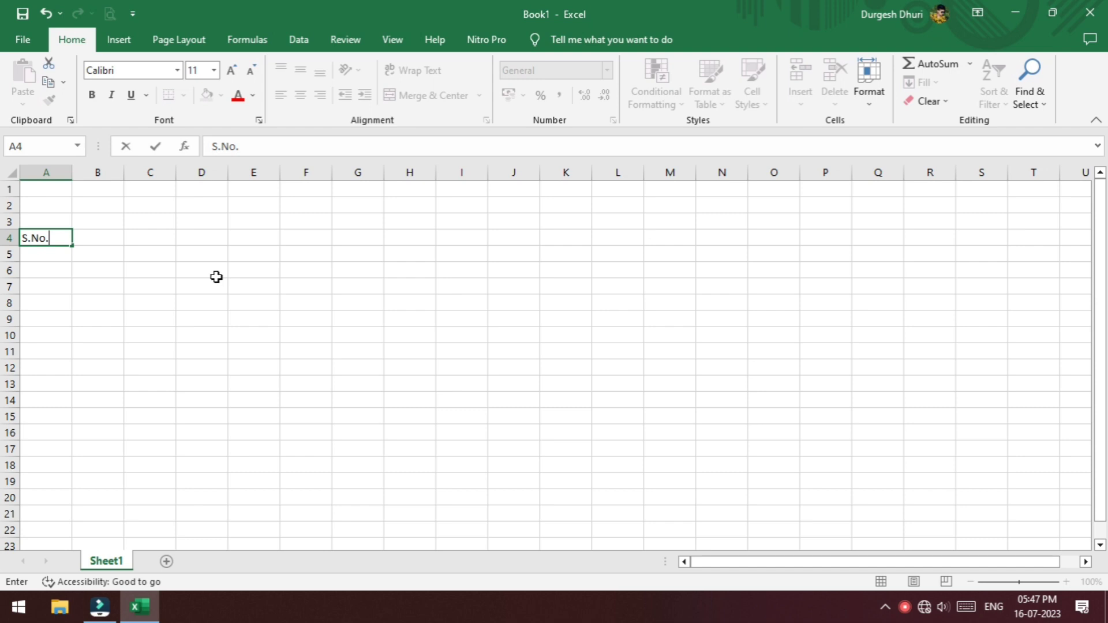
{"action": "key", "text": "Tab"}
{"action": "type", "text": "Name of E"}
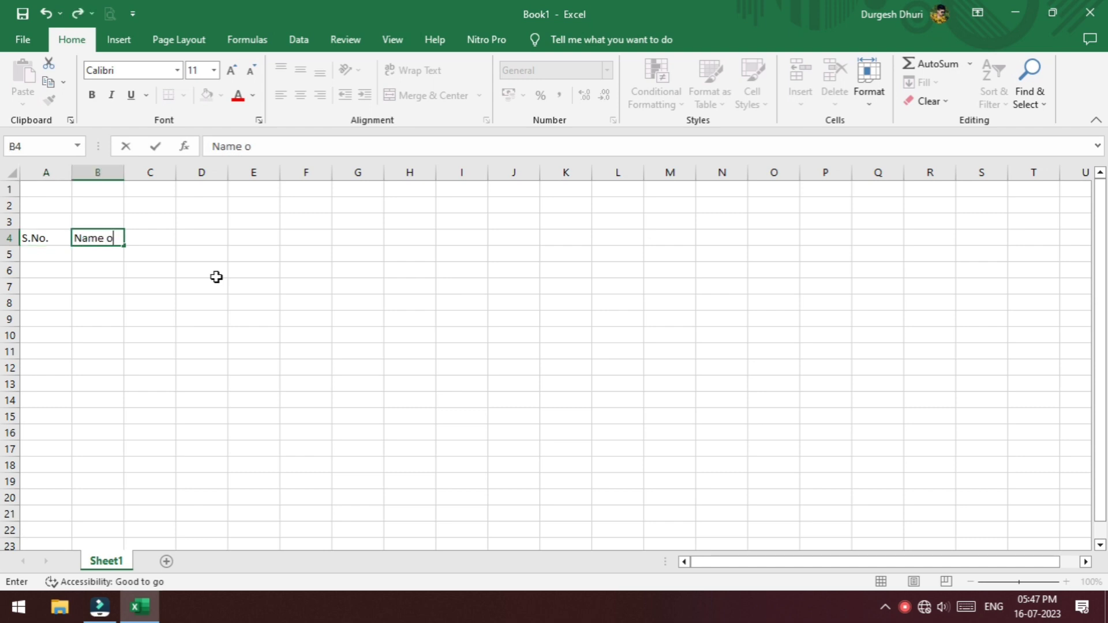
{"action": "type", "text": "mp"}
{"action": "key", "text": "Tab"}
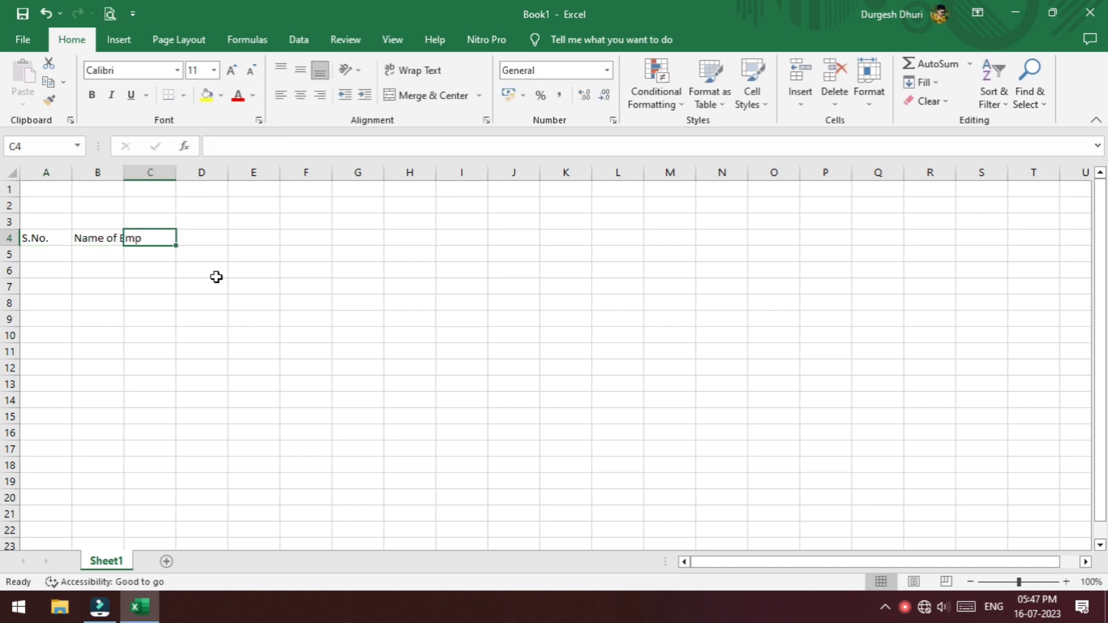
{"action": "key", "text": "Left"}
{"action": "key", "text": "F2"}
{"action": "type", "text": "."}
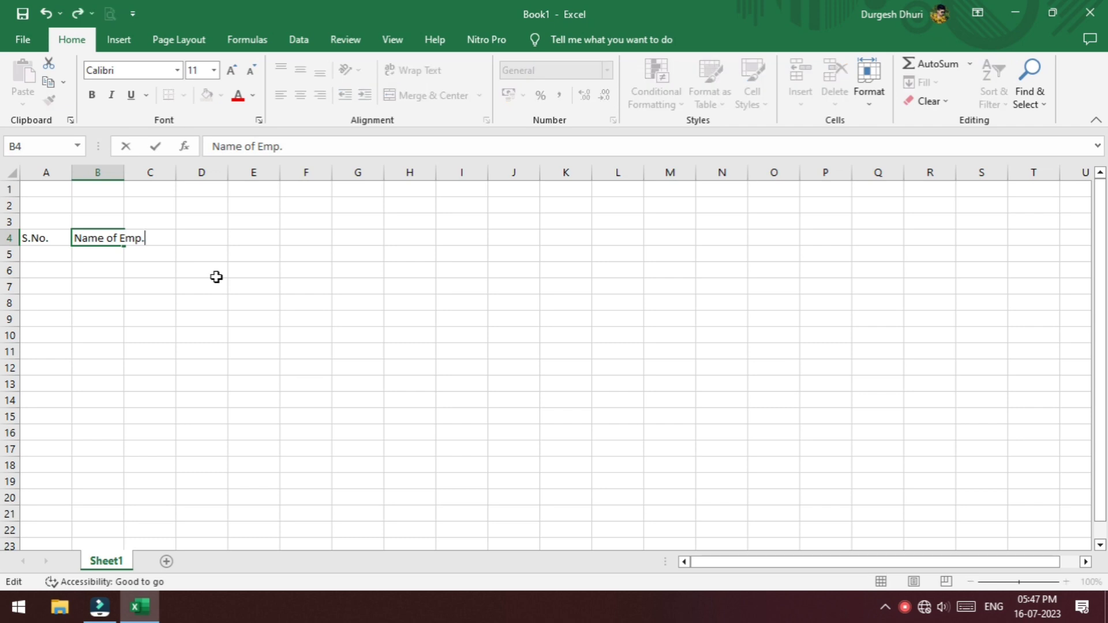
{"action": "key", "text": "Tab"}
Step: Add the Designation header in C4 and day numbers 1 and 2 in D4:E4
{"action": "type", "text": "Des"}
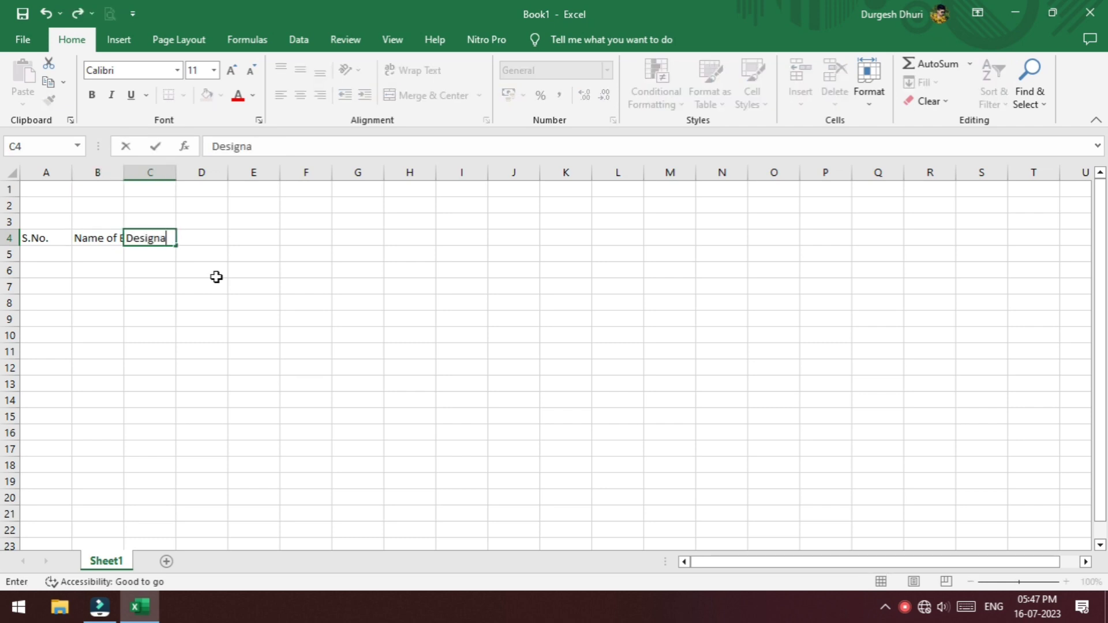
{"action": "type", "text": "on"}
{"action": "key", "text": "Tab"}
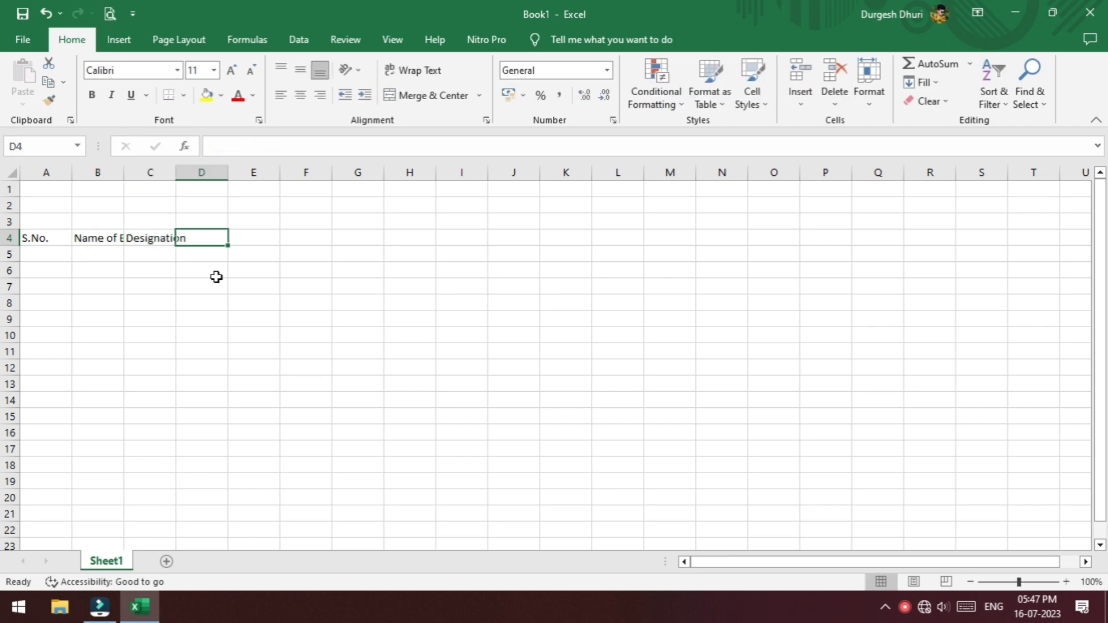
{"action": "type", "text": "1"}
{"action": "key", "text": "Tab"}
{"action": "type", "text": "2"}
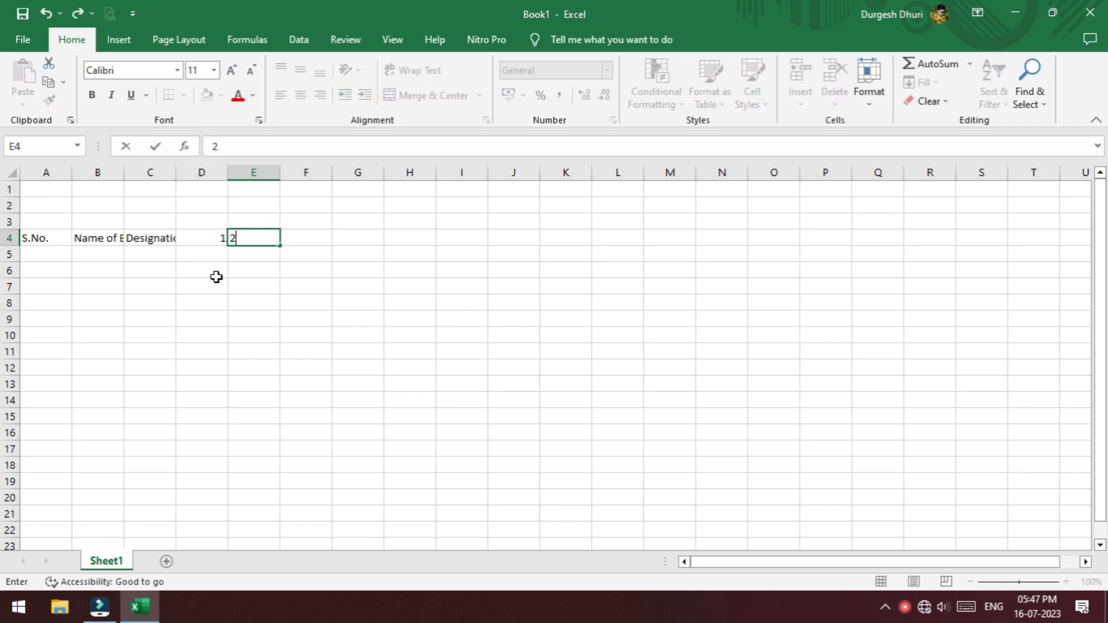
{"action": "key", "text": "Tab"}
{"action": "scroll", "coordinate": [324, 225], "scroll_direction": "down", "scroll_amount": 1}
{"action": "scroll", "coordinate": [266, 315], "scroll_direction": "up", "scroll_amount": 1}
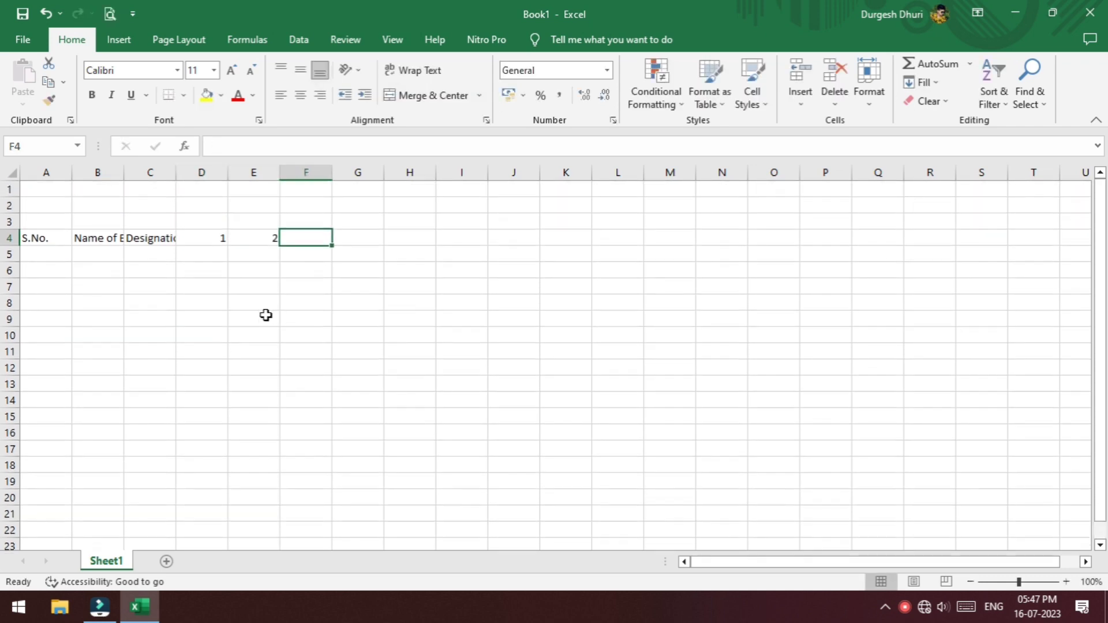
Step: Fill the day numbers across row 4 from 1 through 31
{"action": "mouse_move", "coordinate": [210, 239]}
{"action": "left_mouse_down"}
{"action": "mouse_move", "coordinate": [1105, 242]}
{"action": "mouse_move", "coordinate": [478, 242]}
{"action": "left_mouse_up"}
{"action": "mouse_move", "coordinate": [944, 559]}
{"action": "left_mouse_down"}
{"action": "mouse_move", "coordinate": [716, 537]}
{"action": "mouse_move", "coordinate": [378, 338]}
{"action": "left_mouse_up"}
{"action": "left_click", "coordinate": [207, 259]}
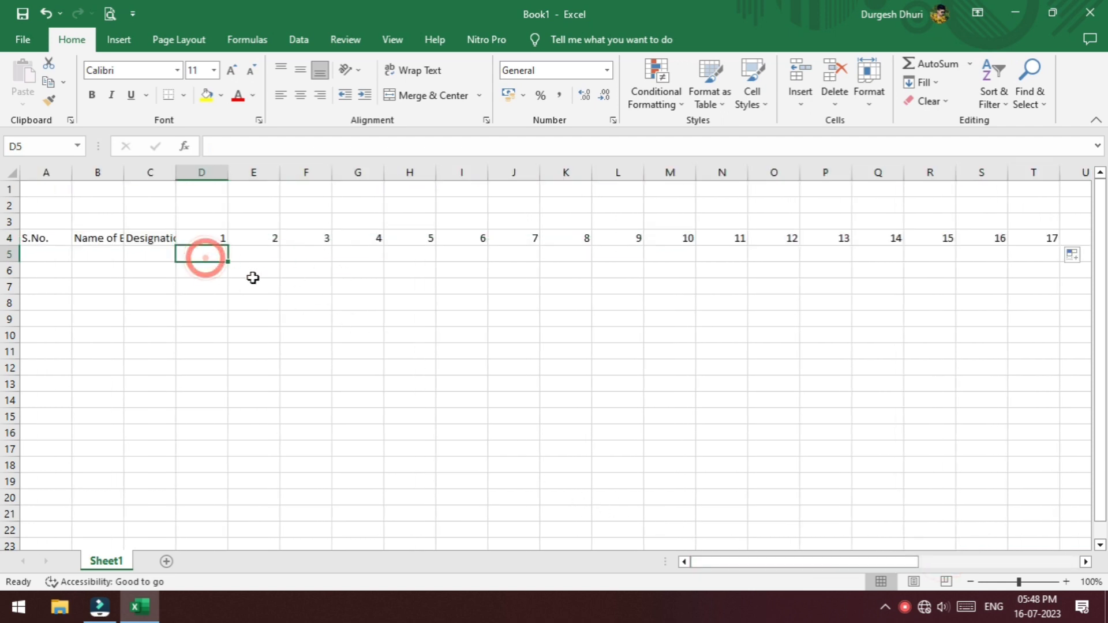
Step: Check the taskbar calendar for January 2023 weekdays, then return to cell D5
{"action": "left_click", "coordinate": [1036, 606]}
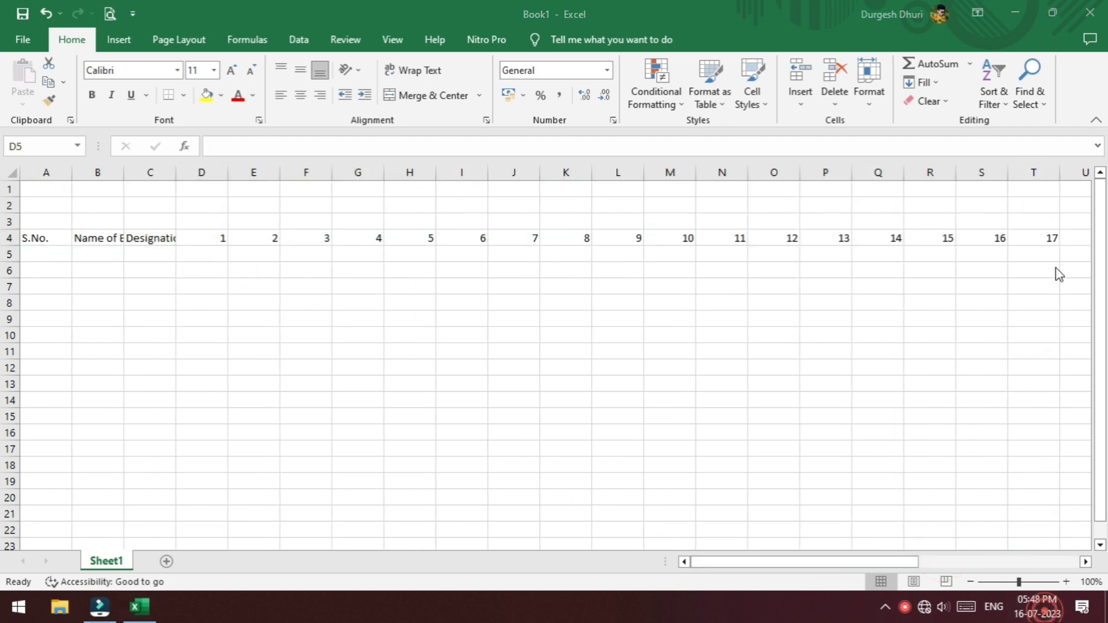
{"action": "left_click", "coordinate": [1038, 112]}
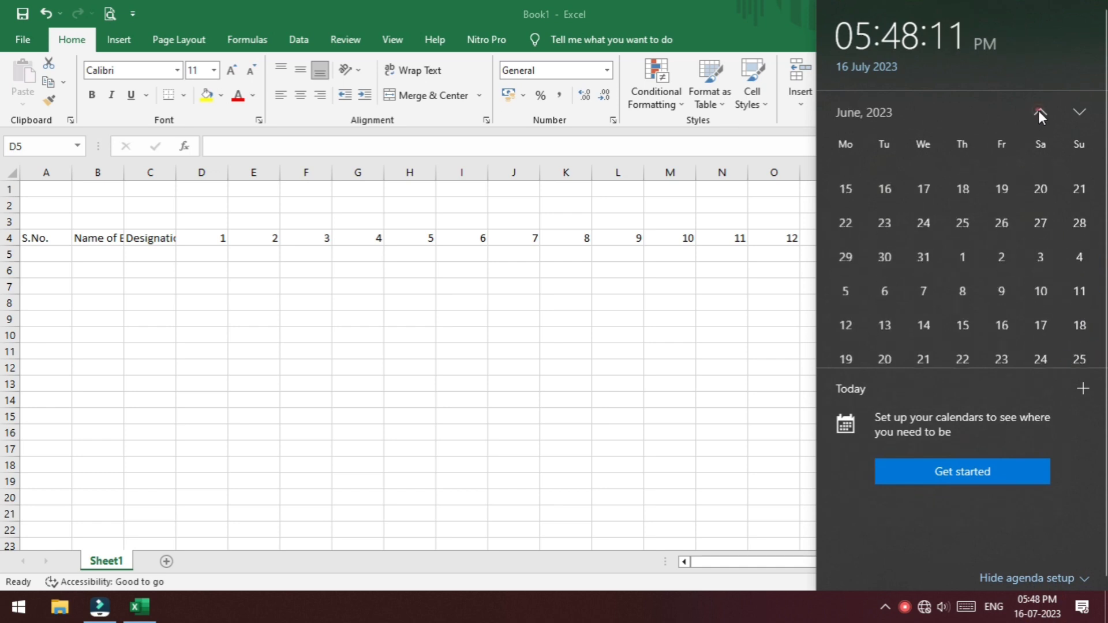
{"action": "left_click", "coordinate": [1039, 111]}
{"action": "left_click", "coordinate": [1039, 111]}
{"action": "left_click", "coordinate": [1039, 111]}
{"action": "left_click", "coordinate": [1038, 111]}
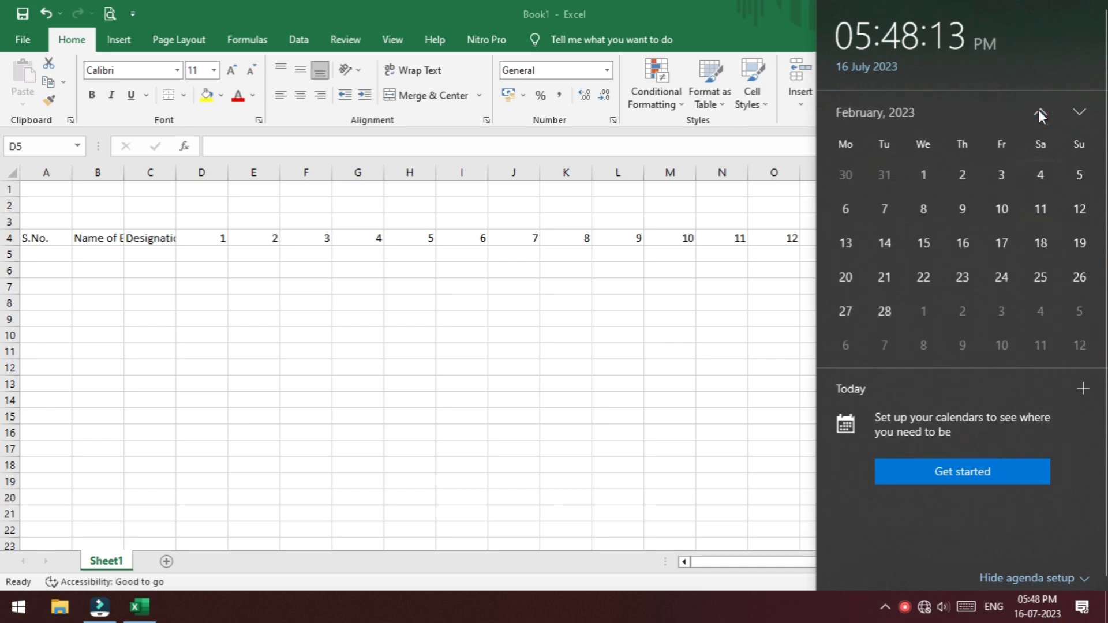
{"action": "left_click", "coordinate": [1039, 111]}
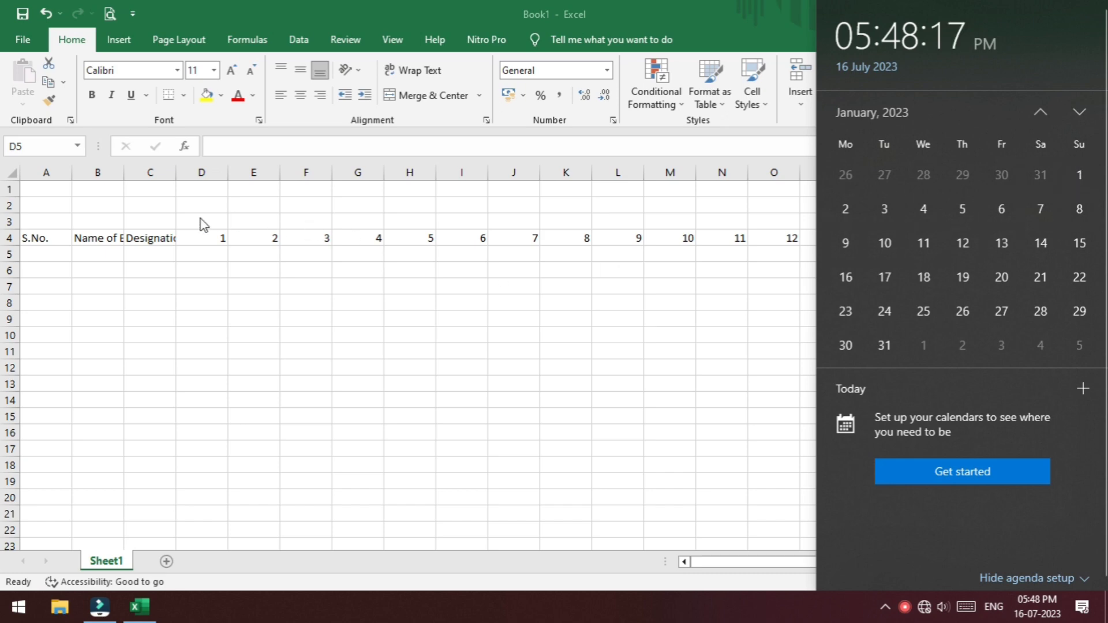
{"action": "left_click", "coordinate": [211, 254]}
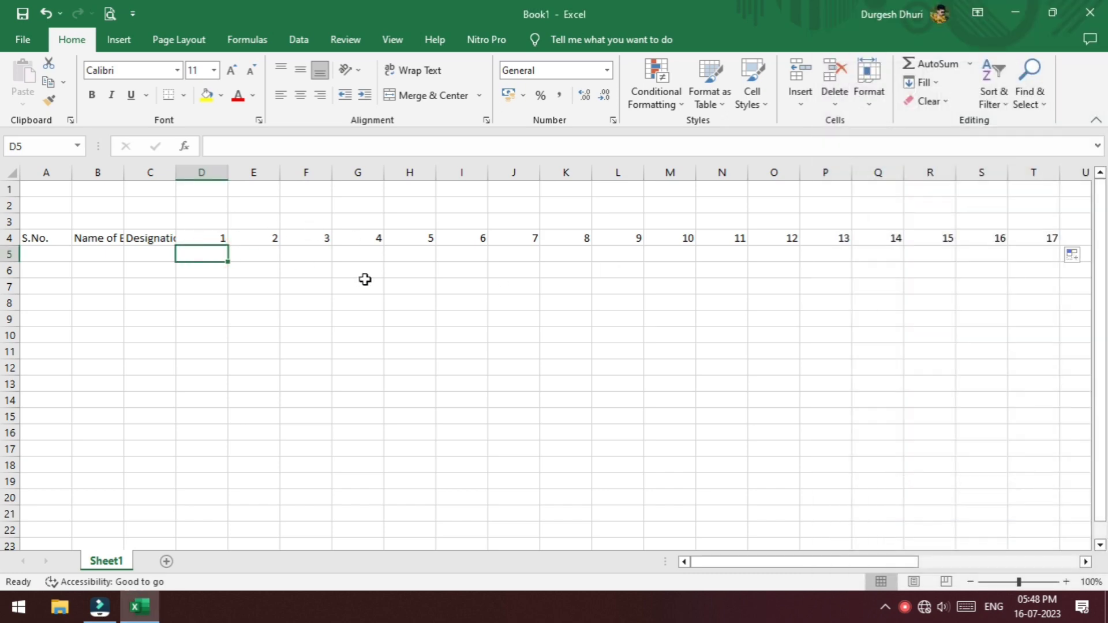
Step: Enter Sun in D5 and fill weekday names along row 5 through day 31
{"action": "type", "text": "Sun"}
{"action": "key", "text": "Return"}
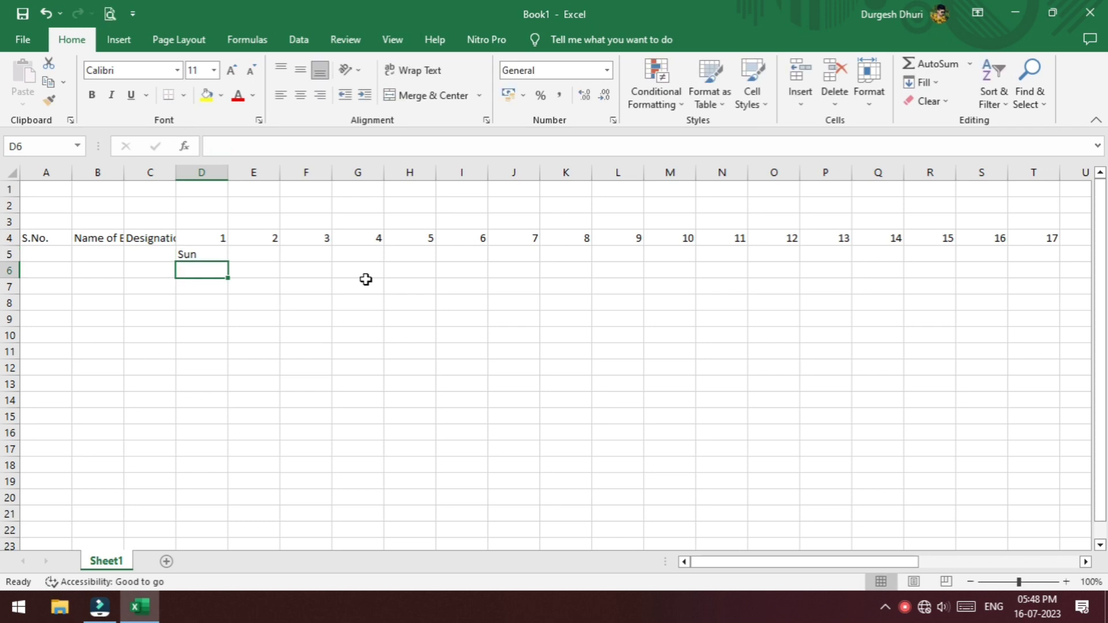
{"action": "left_click", "coordinate": [199, 252]}
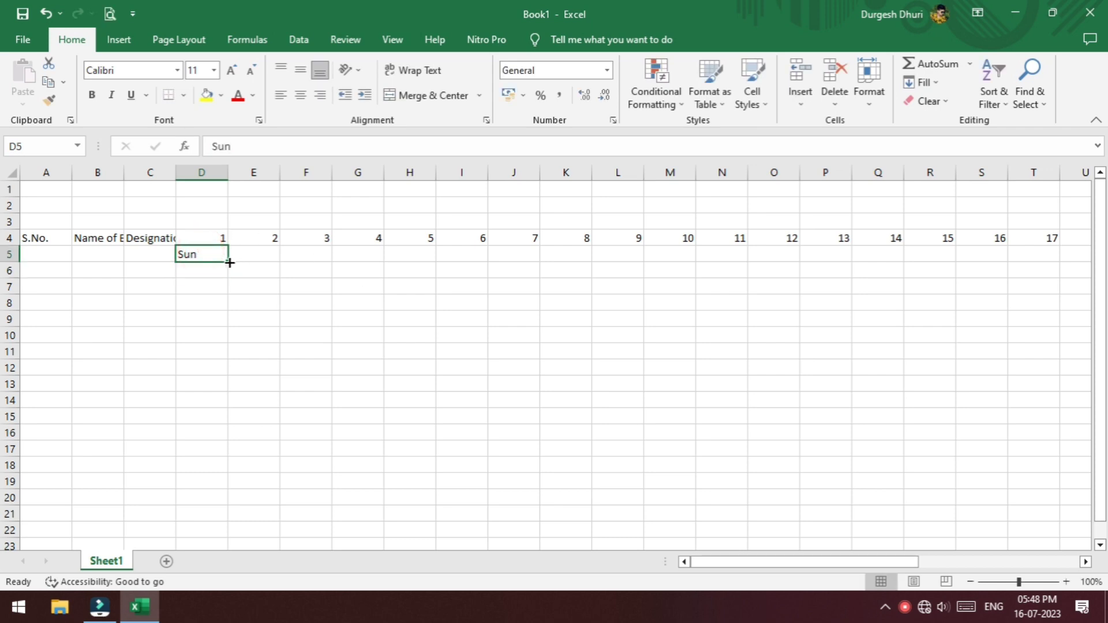
{"action": "left_click_drag", "start_coordinate": [229, 263], "coordinate": [1049, 272]}
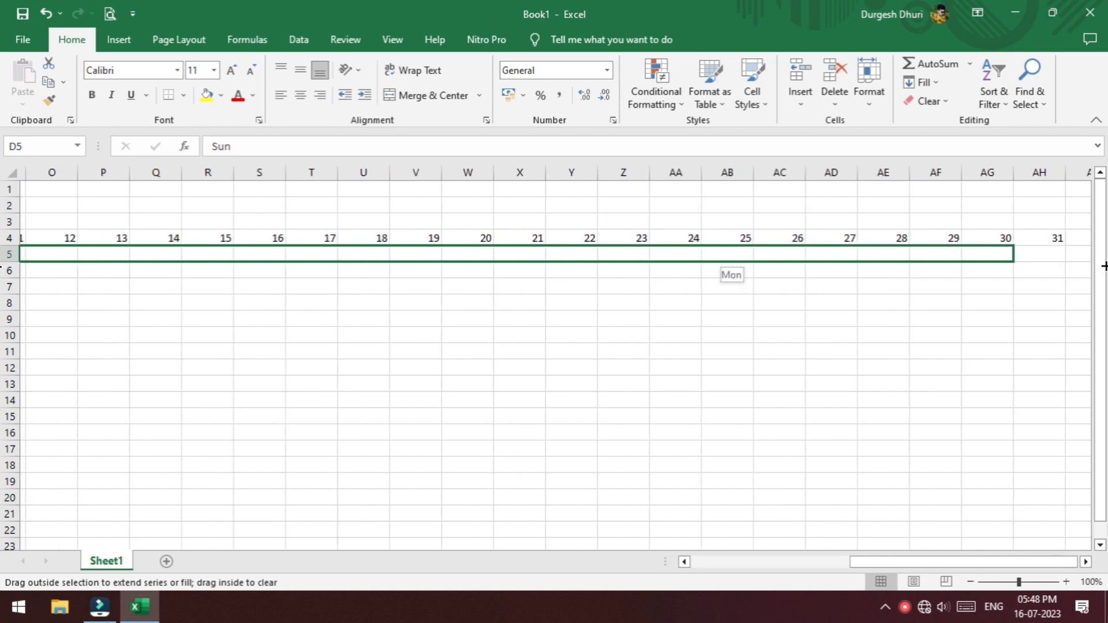
{"action": "left_click_drag", "start_coordinate": [1049, 272], "coordinate": [990, 263]}
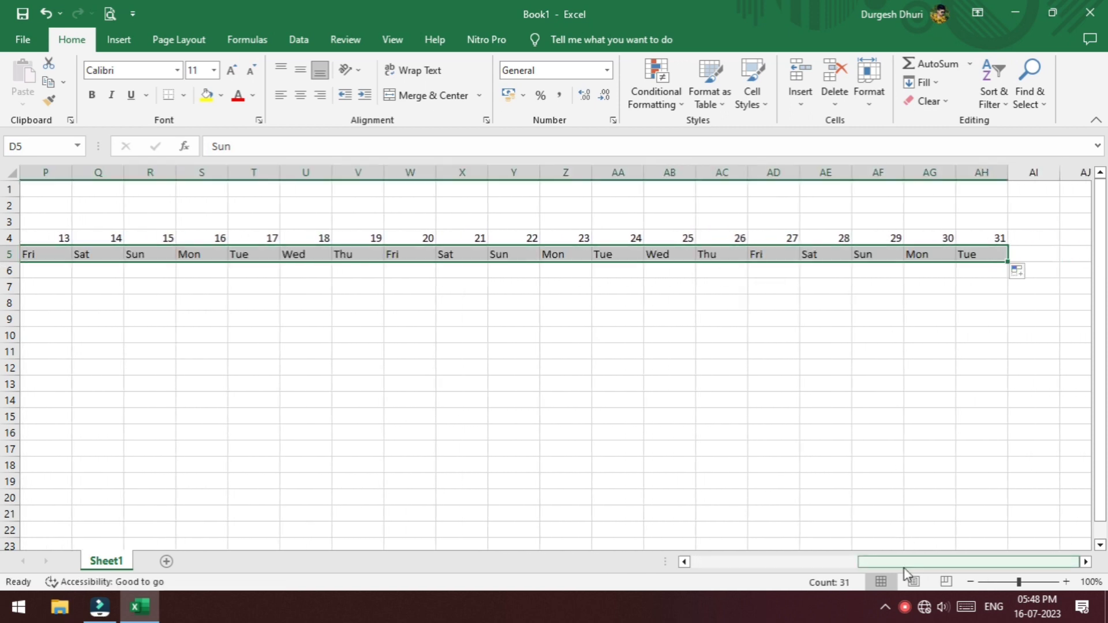
{"action": "left_click_drag", "start_coordinate": [907, 570], "coordinate": [908, 564]}
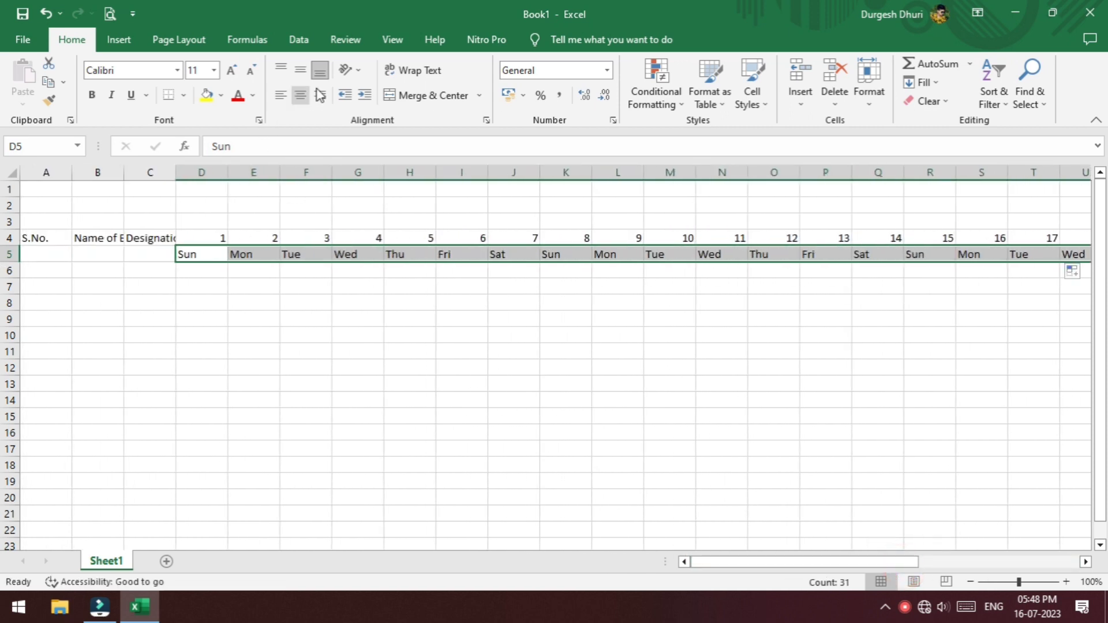
Step: Rotate the weekday names to read upward and select the whole sheet
{"action": "left_click", "coordinate": [351, 74]}
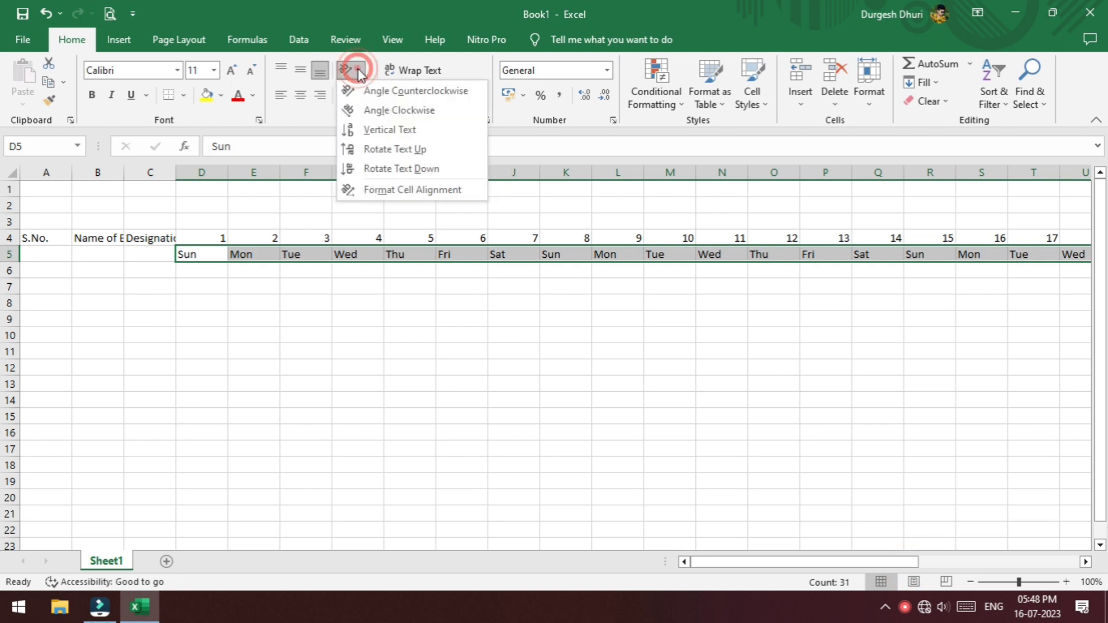
{"action": "left_click", "coordinate": [429, 151]}
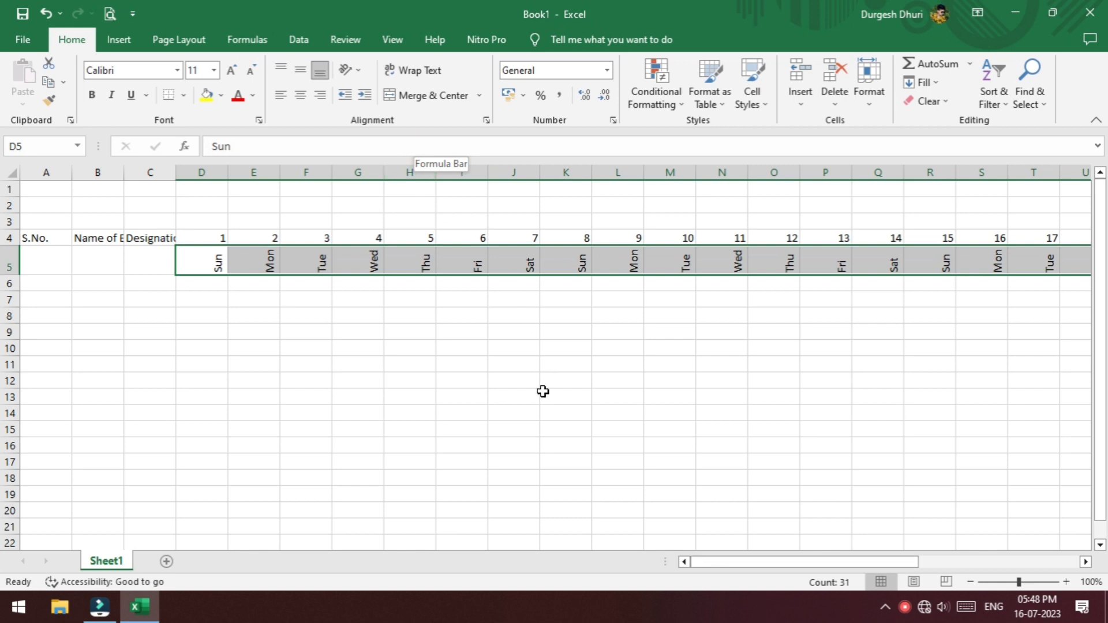
{"action": "left_click", "coordinate": [12, 172]}
Step: AutoFit all columns, then merge S.No. and Name of Emp. over rows 4–5, centred
{"action": "double_click", "coordinate": [71, 172]}
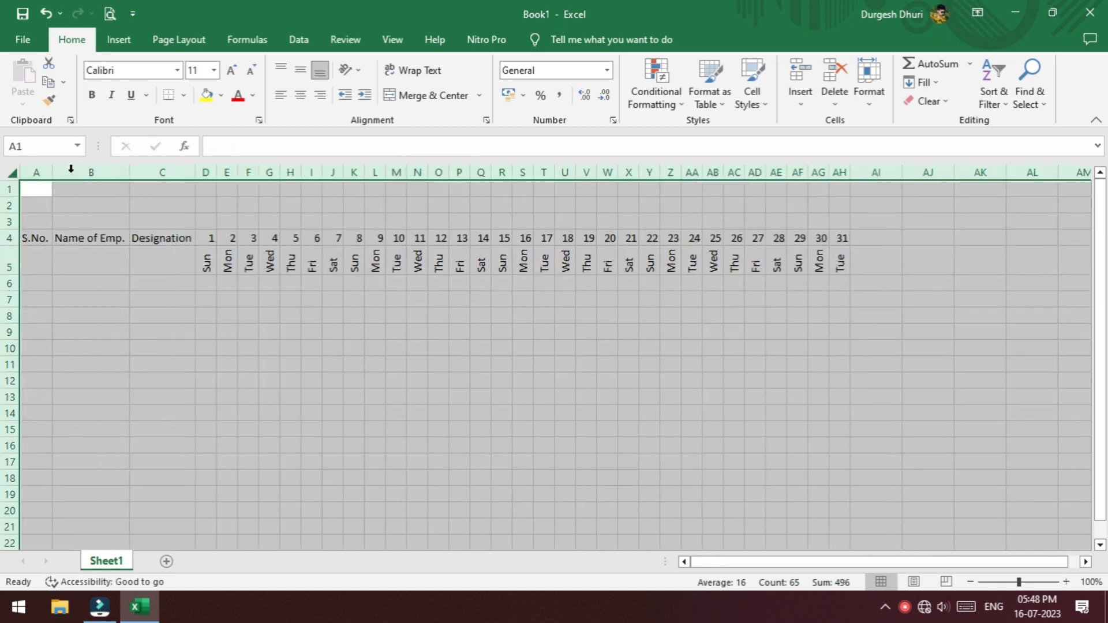
{"action": "left_click", "coordinate": [604, 326]}
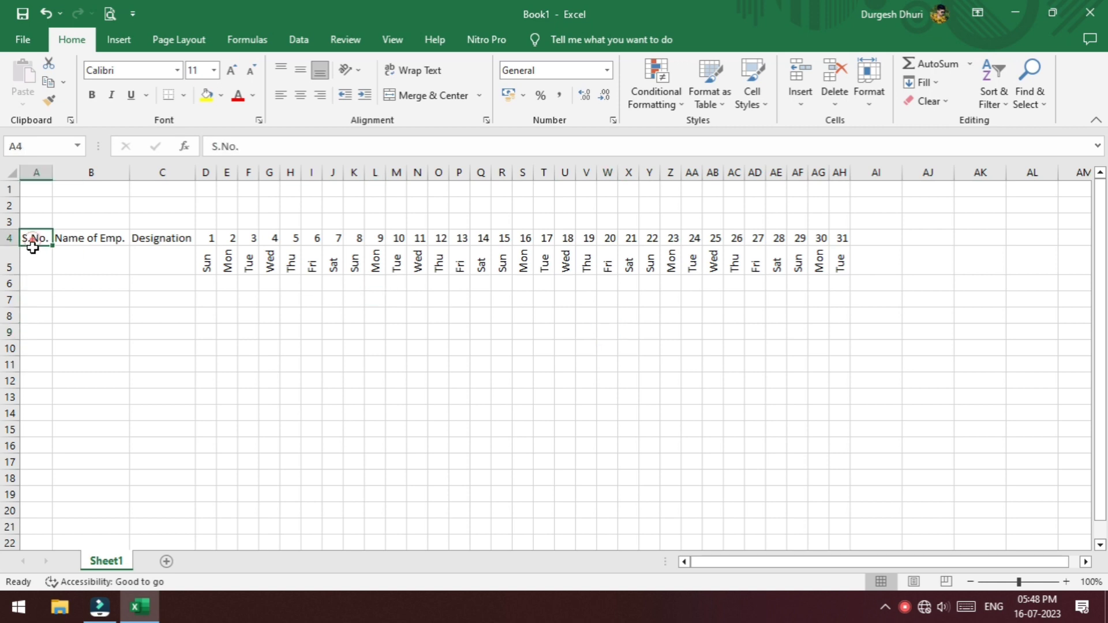
{"action": "left_click_drag", "start_coordinate": [33, 240], "coordinate": [34, 266]}
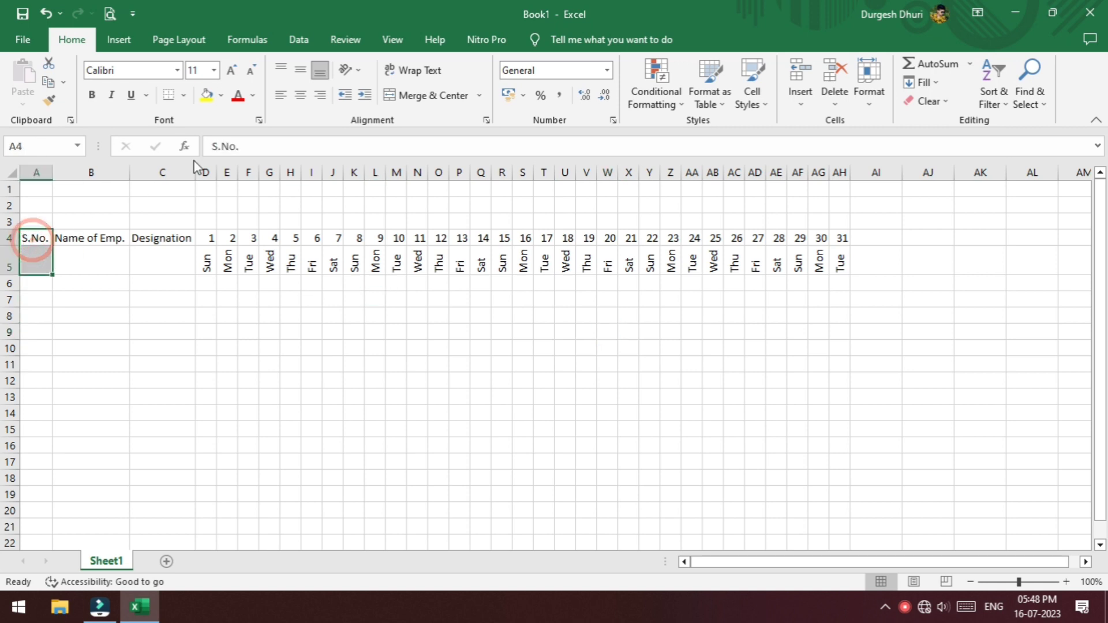
{"action": "left_click", "coordinate": [415, 96]}
{"action": "left_click_drag", "start_coordinate": [98, 236], "coordinate": [99, 253]}
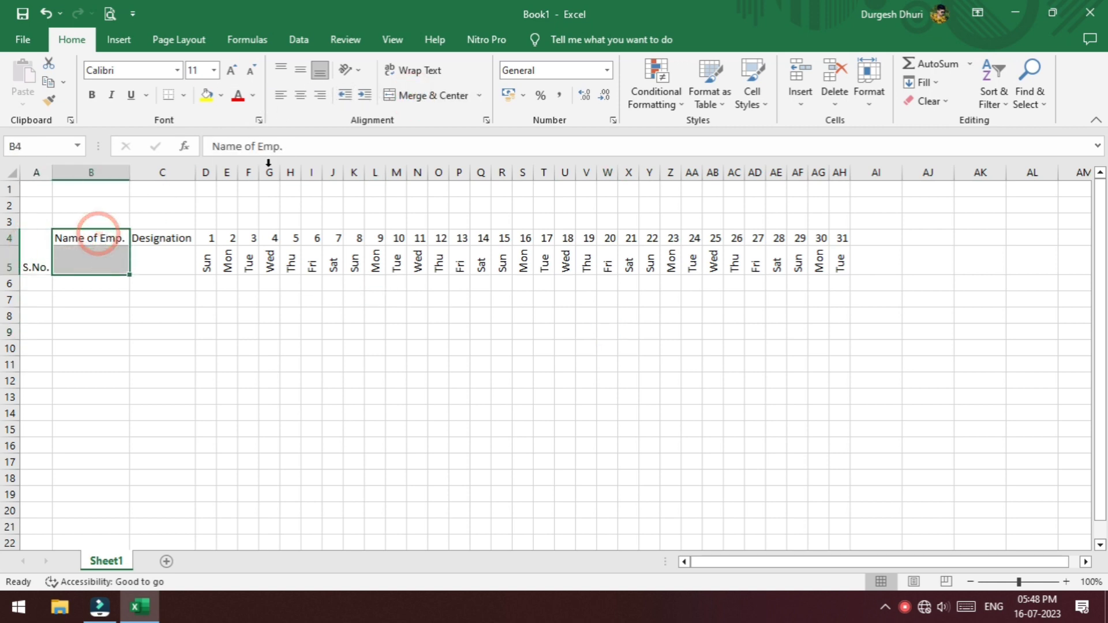
{"action": "left_click", "coordinate": [433, 96]}
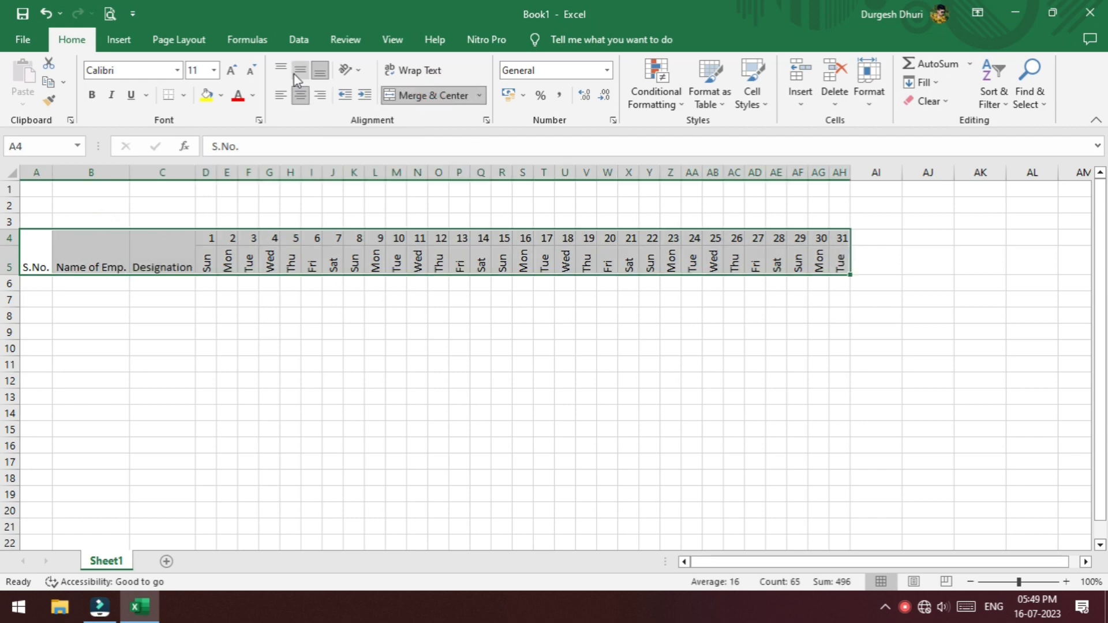
{"action": "left_click", "coordinate": [300, 70]}
{"action": "left_click", "coordinate": [301, 95]}
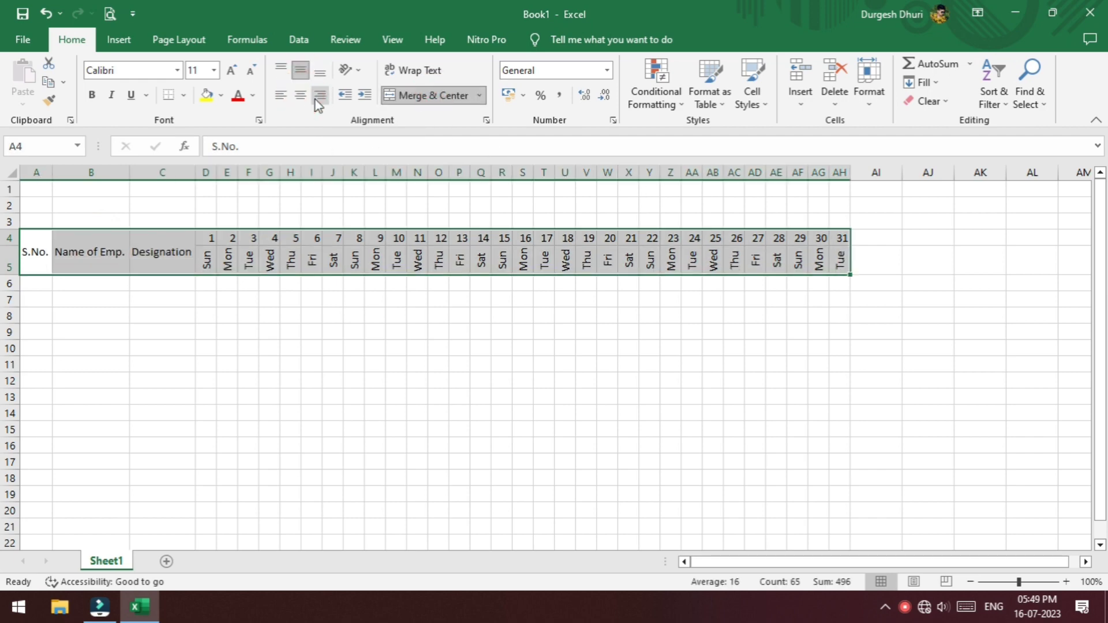
Step: Add headings Absent in AI4 and Present in AJ4
{"action": "left_click", "coordinate": [876, 238]}
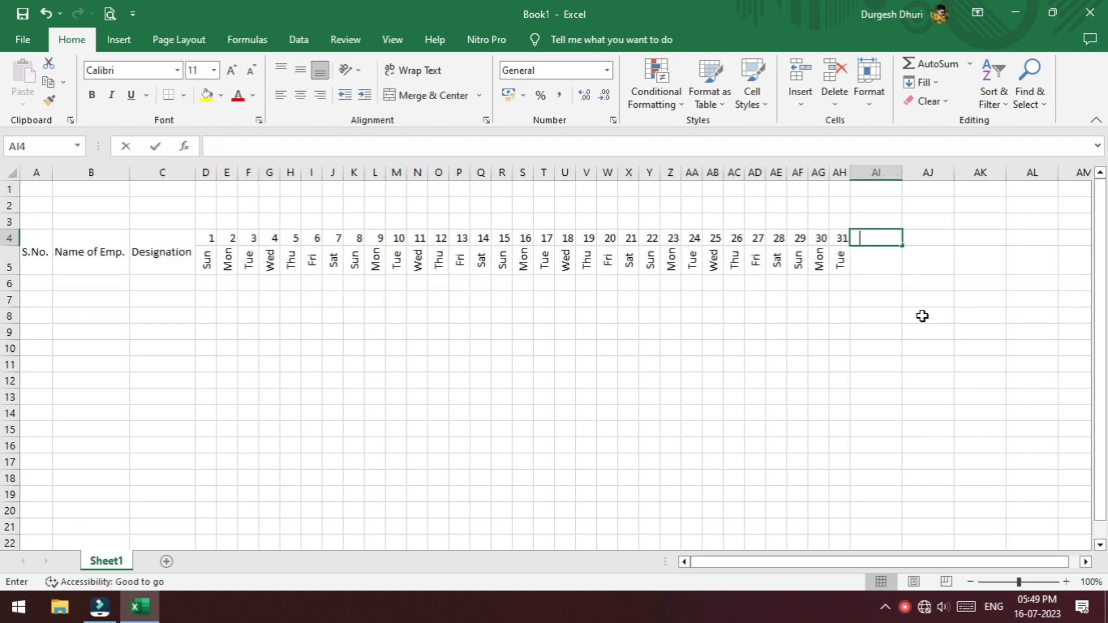
{"action": "type", "text": "Absent"}
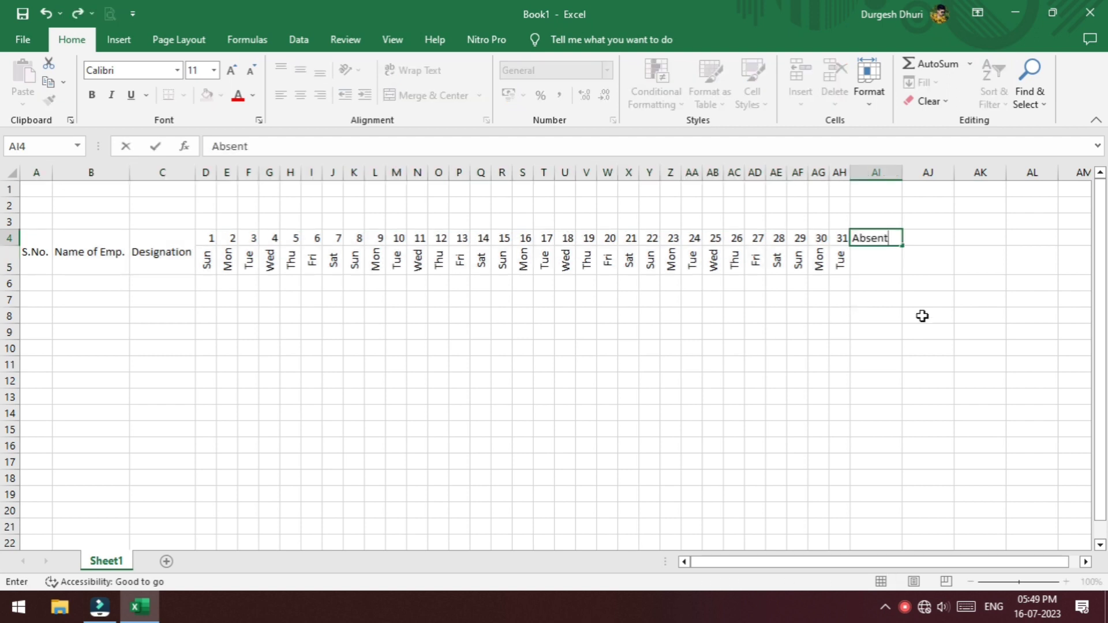
{"action": "key", "text": "Tab"}
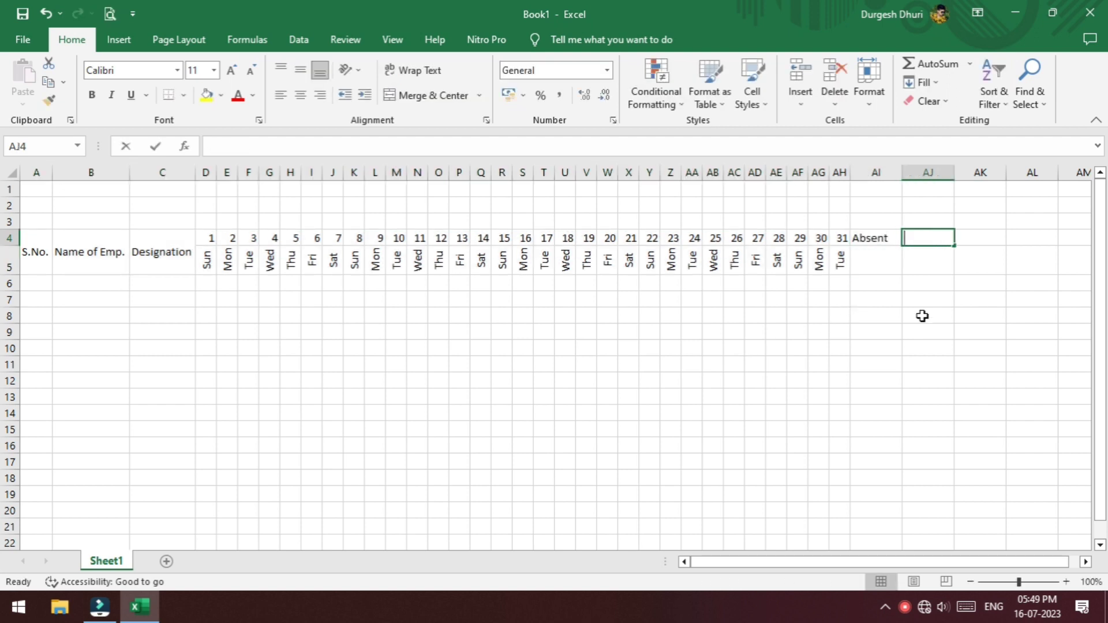
{"action": "type", "text": "Present"}
{"action": "key", "text": "Return"}
Step: Merge Absent and Present over rows 4–5 and centre them both ways
{"action": "left_click_drag", "start_coordinate": [869, 238], "coordinate": [870, 265]}
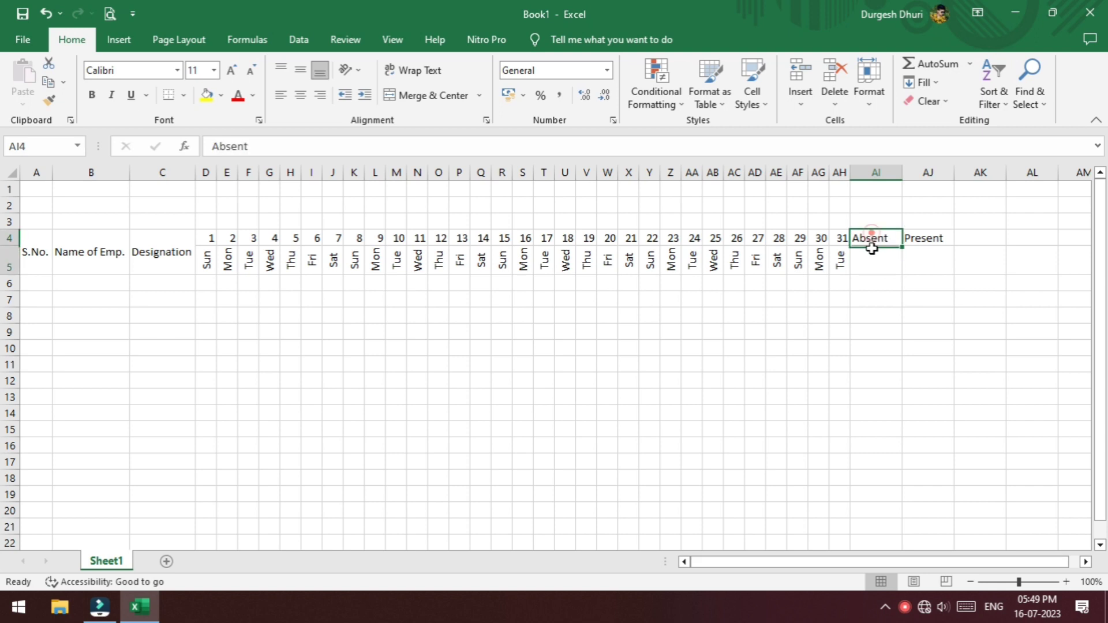
{"action": "left_click", "coordinate": [441, 99]}
{"action": "mouse_move", "coordinate": [923, 237]}
{"action": "left_mouse_down"}
{"action": "mouse_move", "coordinate": [928, 266]}
{"action": "mouse_move", "coordinate": [917, 256]}
{"action": "left_mouse_up"}
{"action": "left_click", "coordinate": [432, 95]}
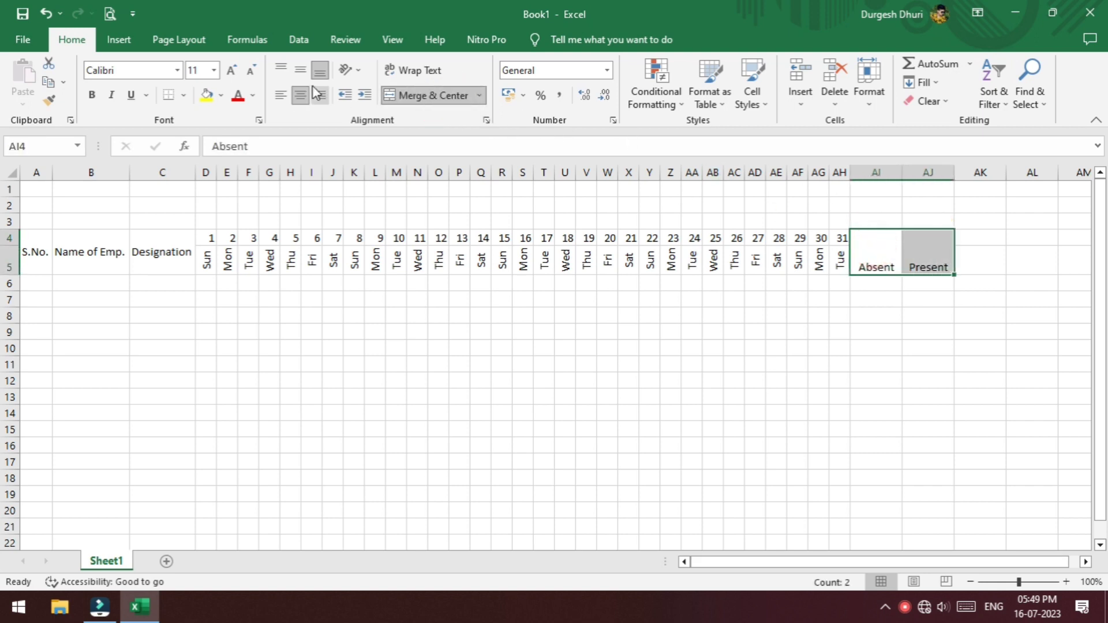
{"action": "left_click", "coordinate": [300, 68]}
{"action": "left_click", "coordinate": [673, 299]}
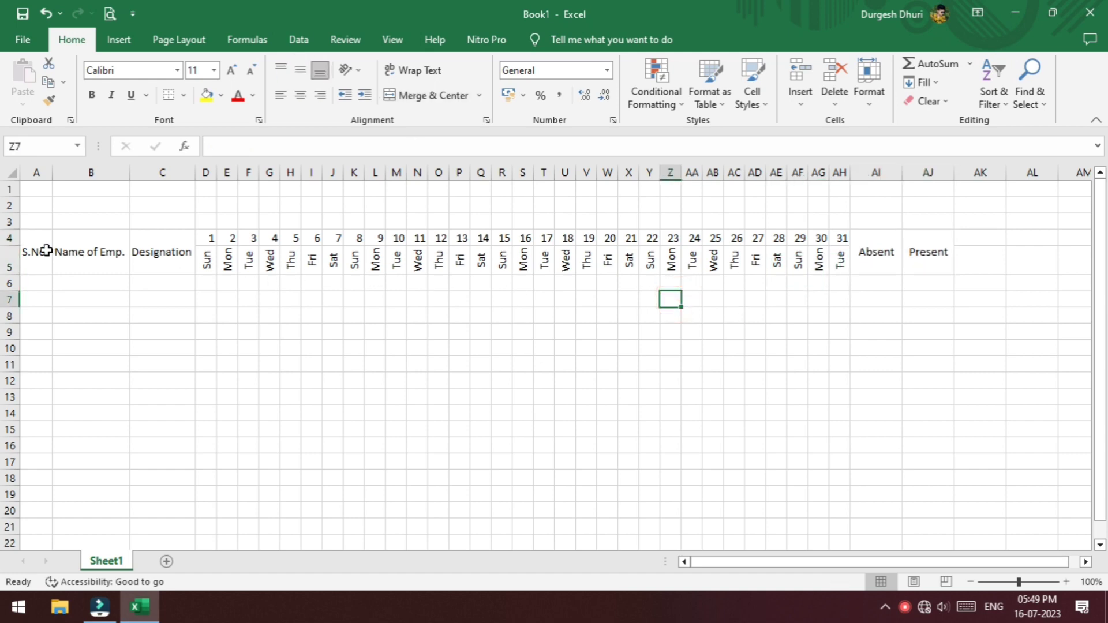
{"action": "left_click_drag", "start_coordinate": [46, 251], "coordinate": [924, 259]}
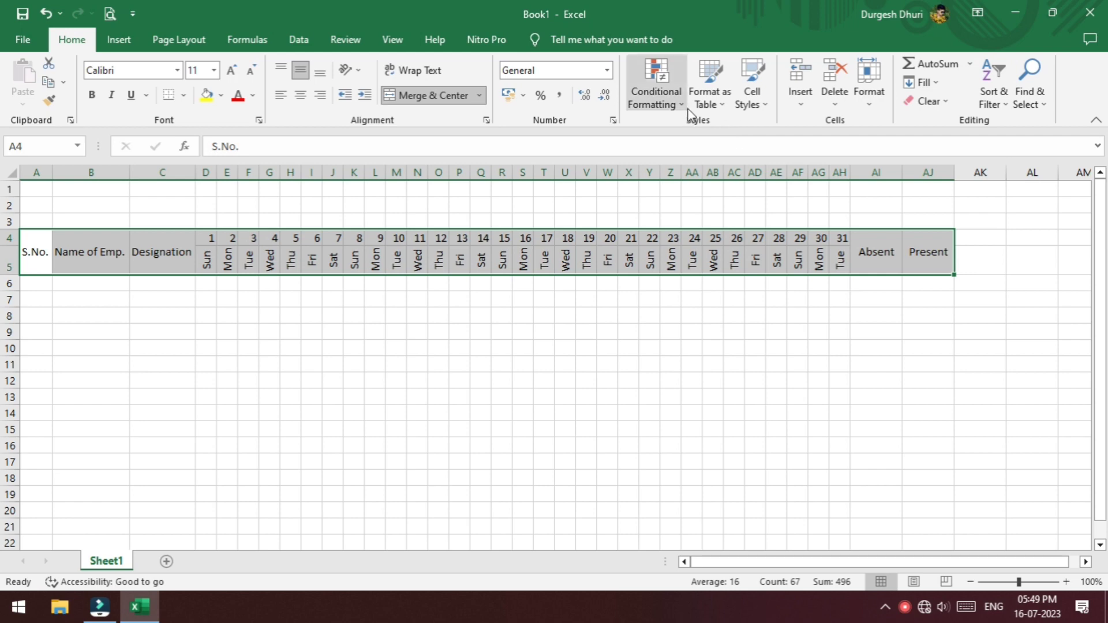
Step: Apply the Accent1 cell style and bold to the two-row header
{"action": "left_click", "coordinate": [756, 97]}
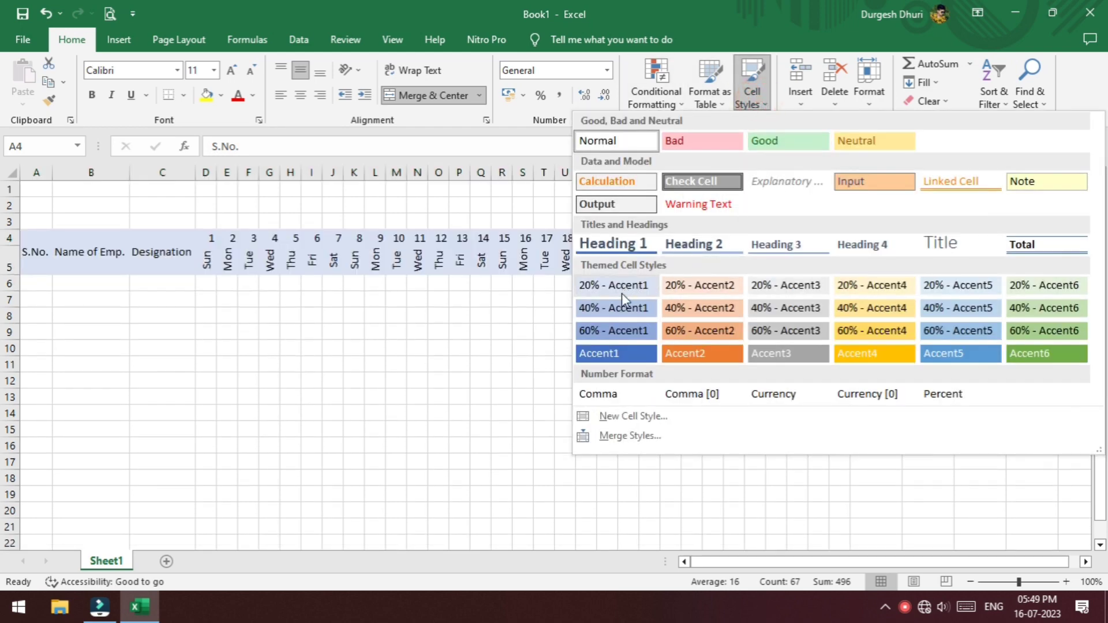
{"action": "left_click", "coordinate": [628, 358]}
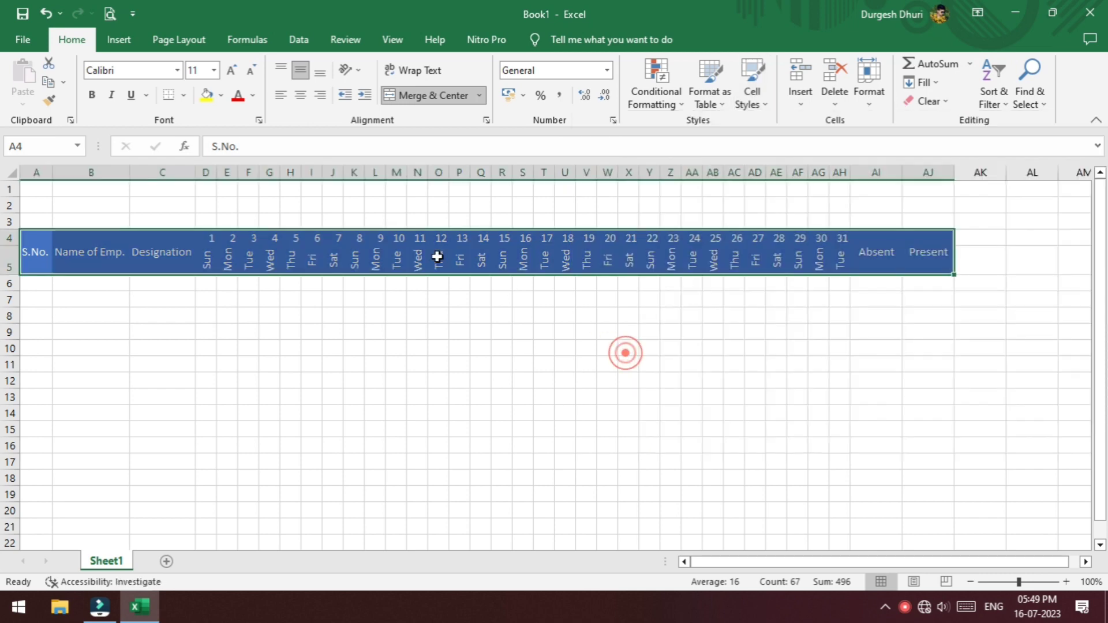
{"action": "left_click", "coordinate": [94, 94]}
{"action": "left_click", "coordinate": [173, 344]}
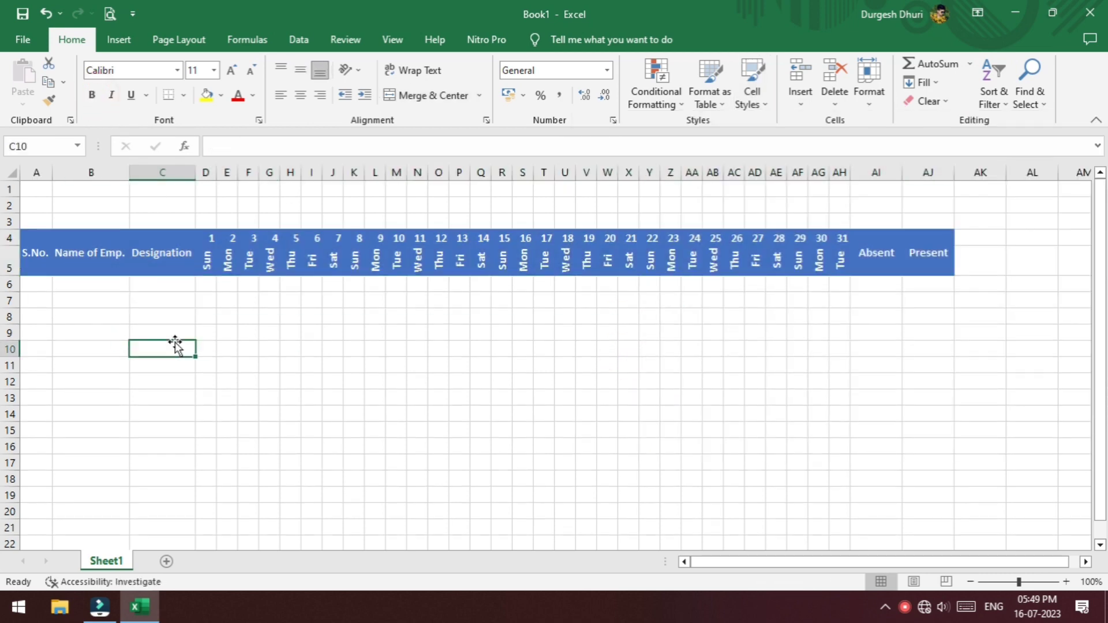
Step: Enter serial numbers, employee names and designations like Accountant from row 6, then centre column A
{"action": "left_click", "coordinate": [41, 285]}
{"action": "type", "text": "1"}
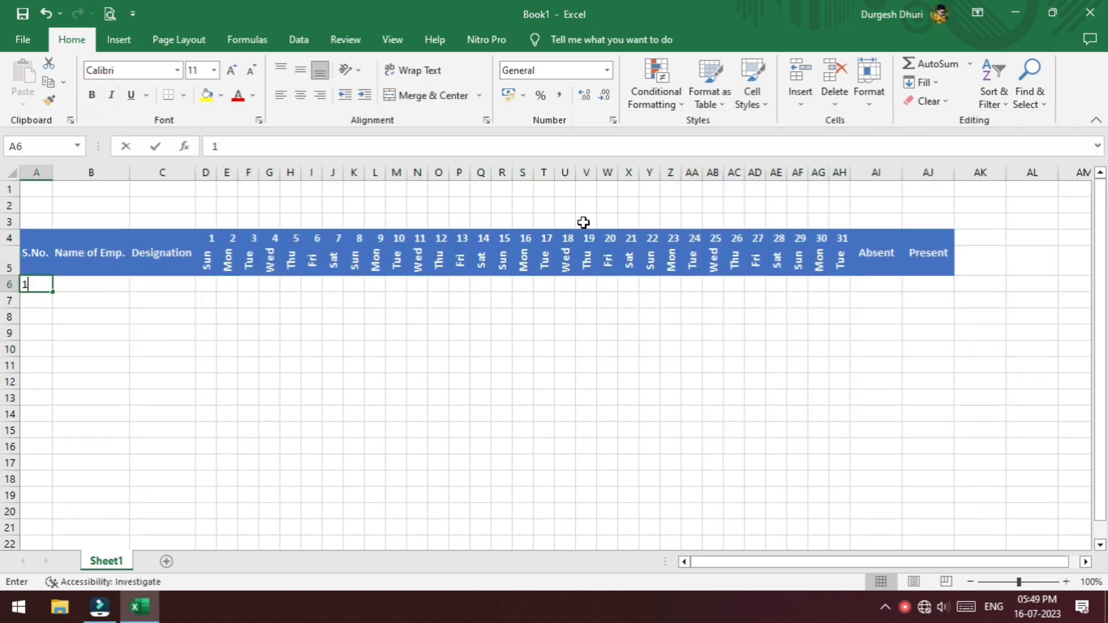
{"action": "key", "text": "Tab"}
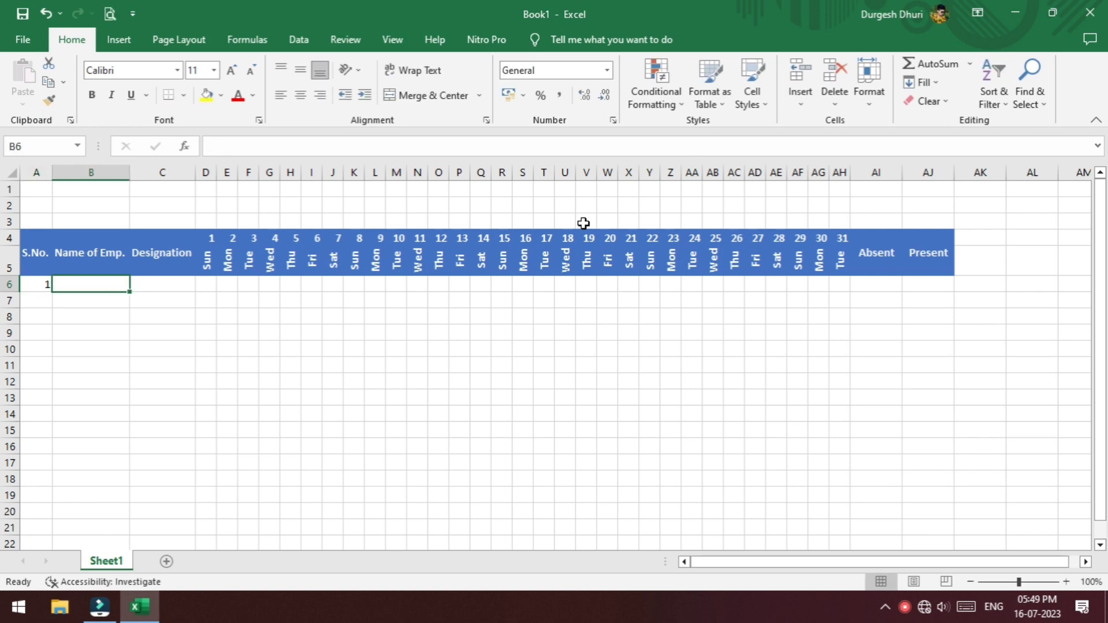
{"action": "key", "text": "Tab"}
{"action": "type", "text": "A"}
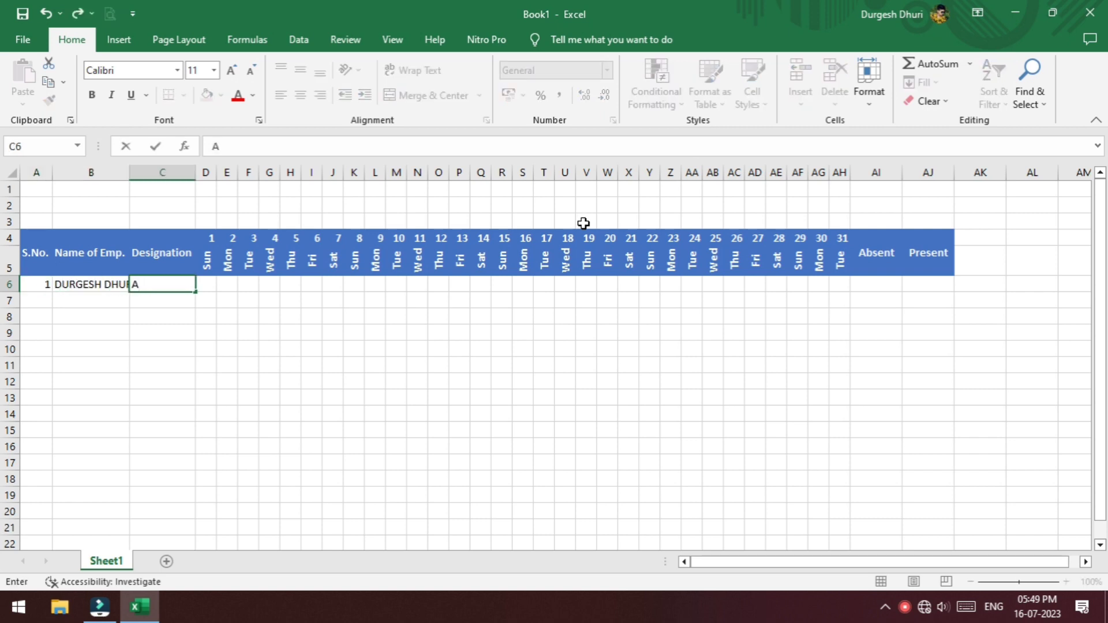
{"action": "type", "text": "ccountant"}
{"action": "key", "text": "Return"}
{"action": "type", "text": "2"}
{"action": "key", "text": "Tab"}
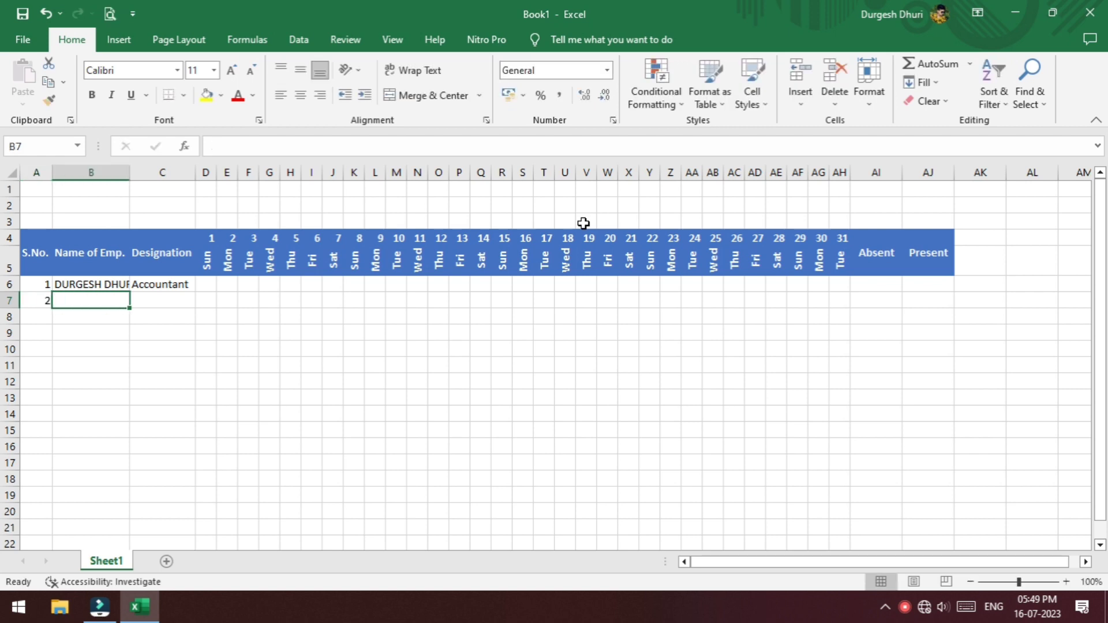
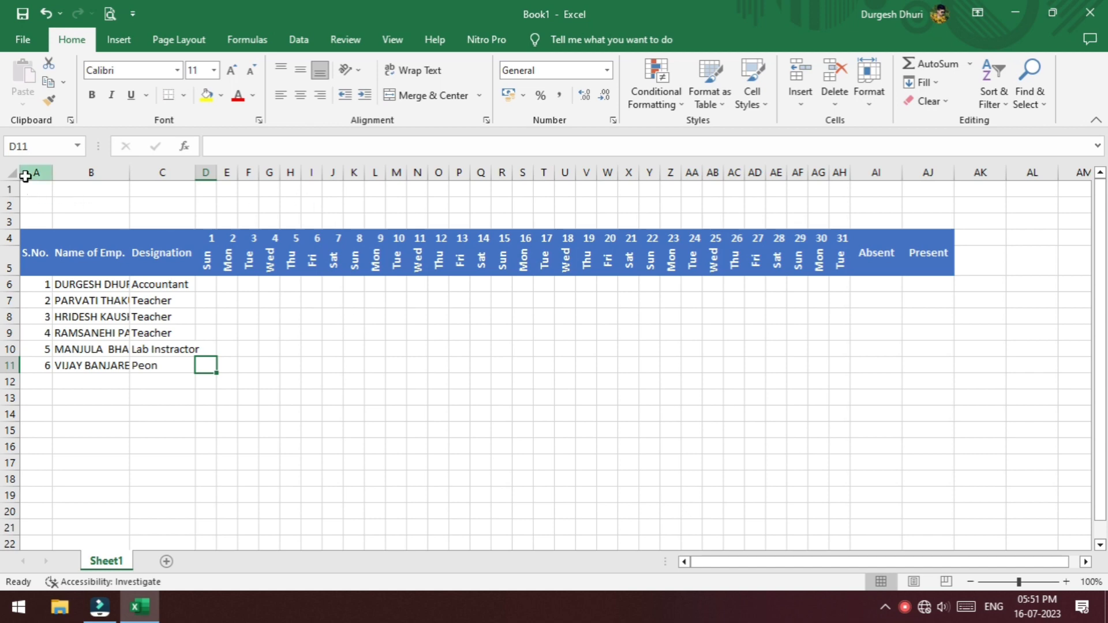
{"action": "left_click", "coordinate": [29, 172]}
{"action": "left_click", "coordinate": [300, 95]}
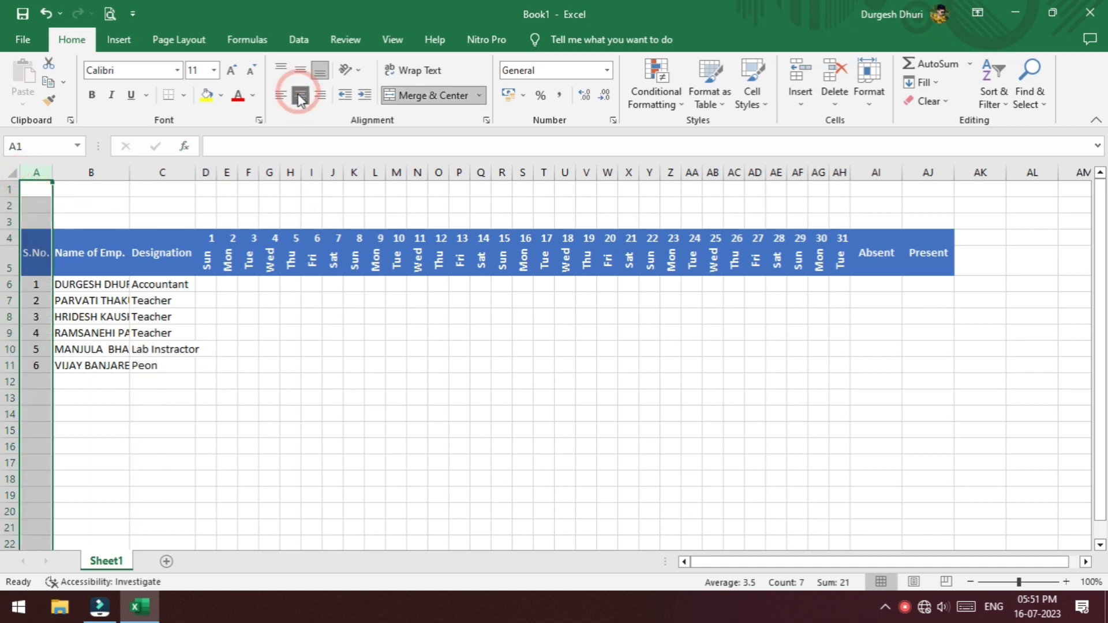
Step: AutoFit columns B and C to the employee names and designations
{"action": "double_click", "coordinate": [130, 173]}
{"action": "left_click", "coordinate": [271, 339]}
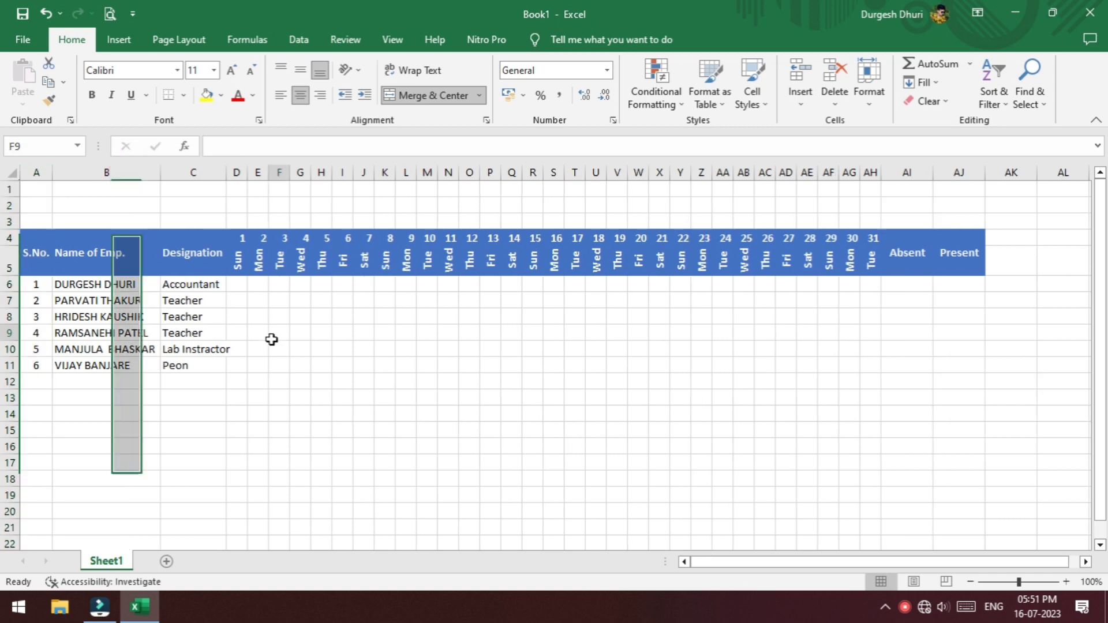
{"action": "double_click", "coordinate": [227, 172]}
{"action": "left_click", "coordinate": [315, 343]}
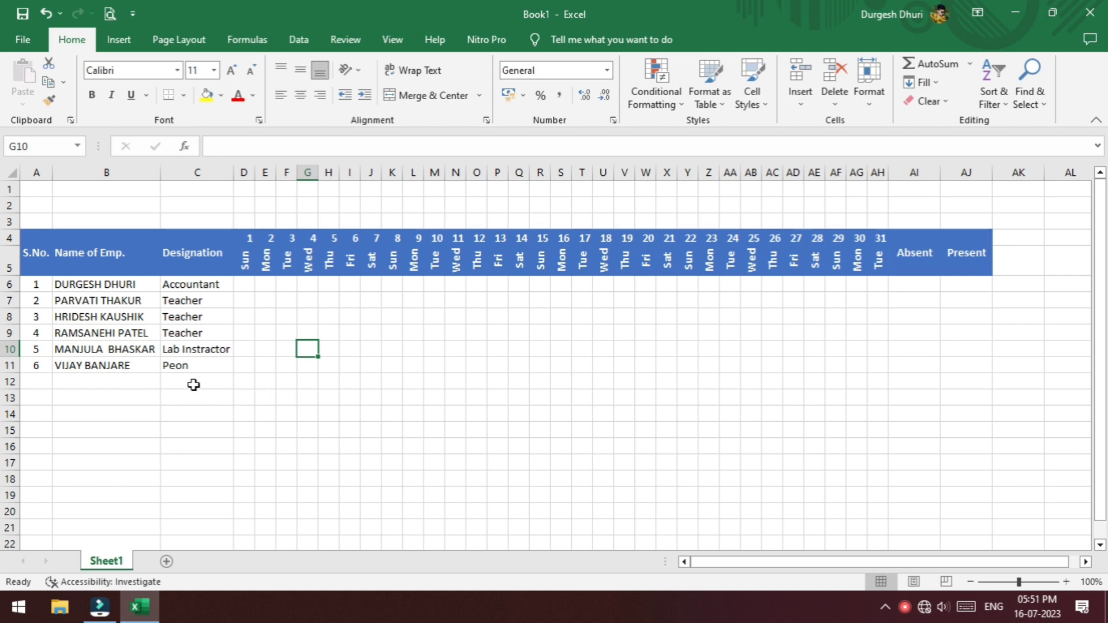
Step: Apply All Borders to the table A4:AJ11 and select the daily attendance cells
{"action": "left_click_drag", "start_coordinate": [35, 248], "coordinate": [963, 358]}
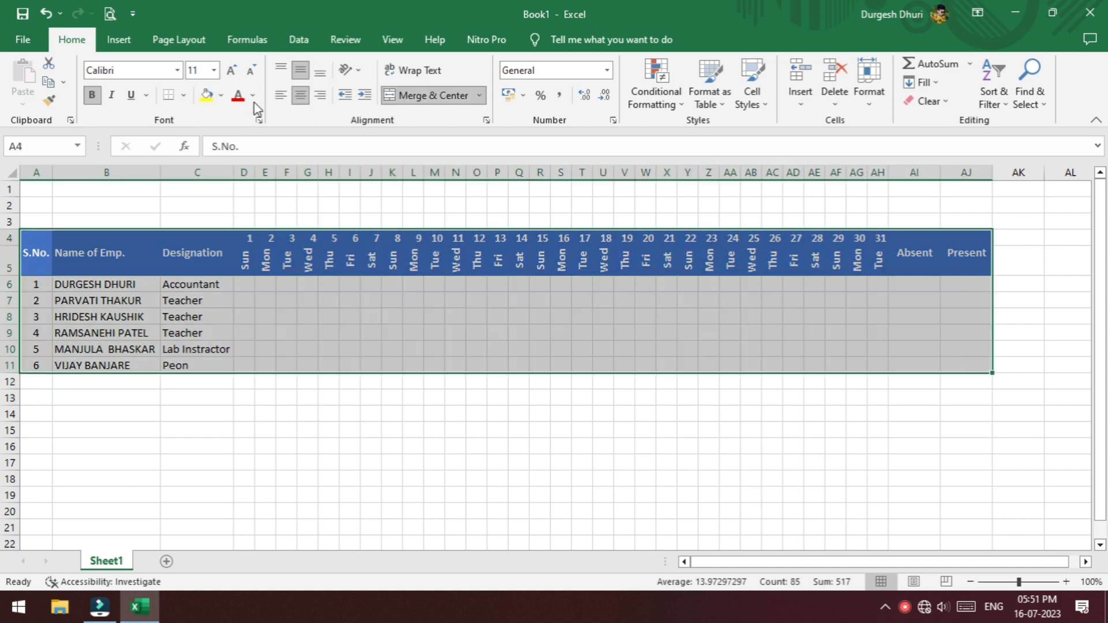
{"action": "left_click", "coordinate": [184, 95]}
{"action": "left_click", "coordinate": [200, 230]}
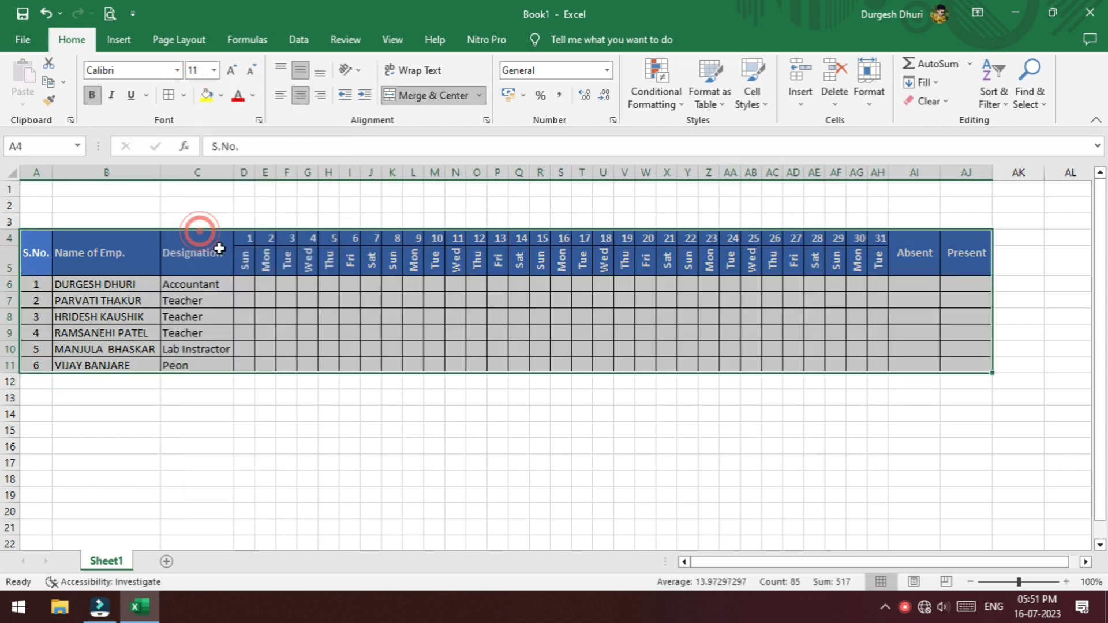
{"action": "left_click_drag", "start_coordinate": [244, 284], "coordinate": [881, 364]}
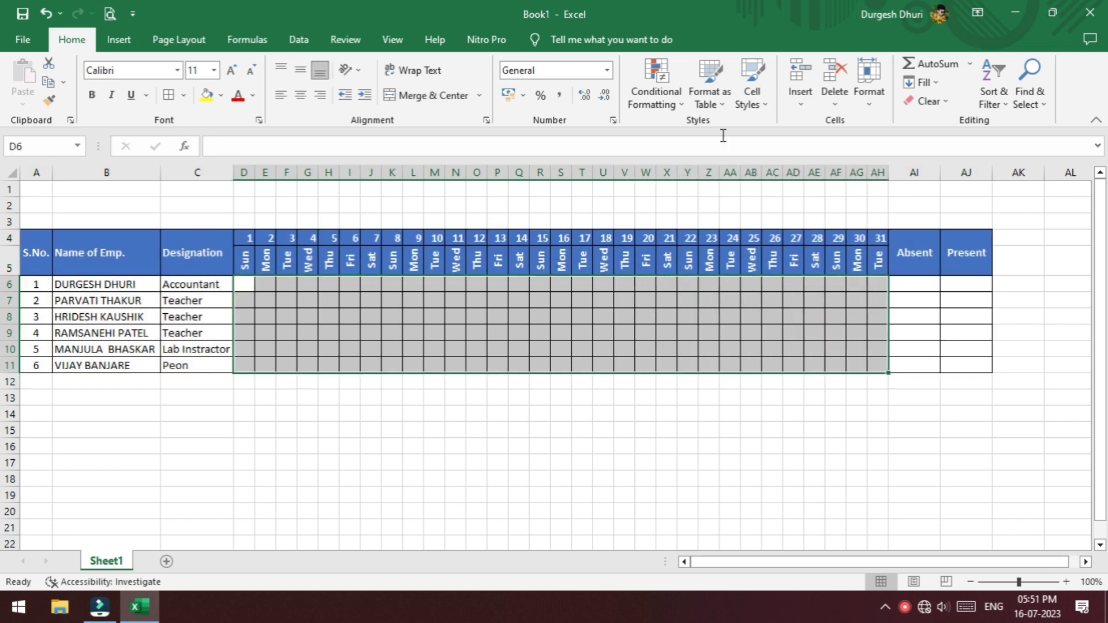
Step: Add a Text That Contains 'A' rule with red fill and bold white font
{"action": "left_click", "coordinate": [656, 96]}
{"action": "mouse_move", "coordinate": [709, 131]}
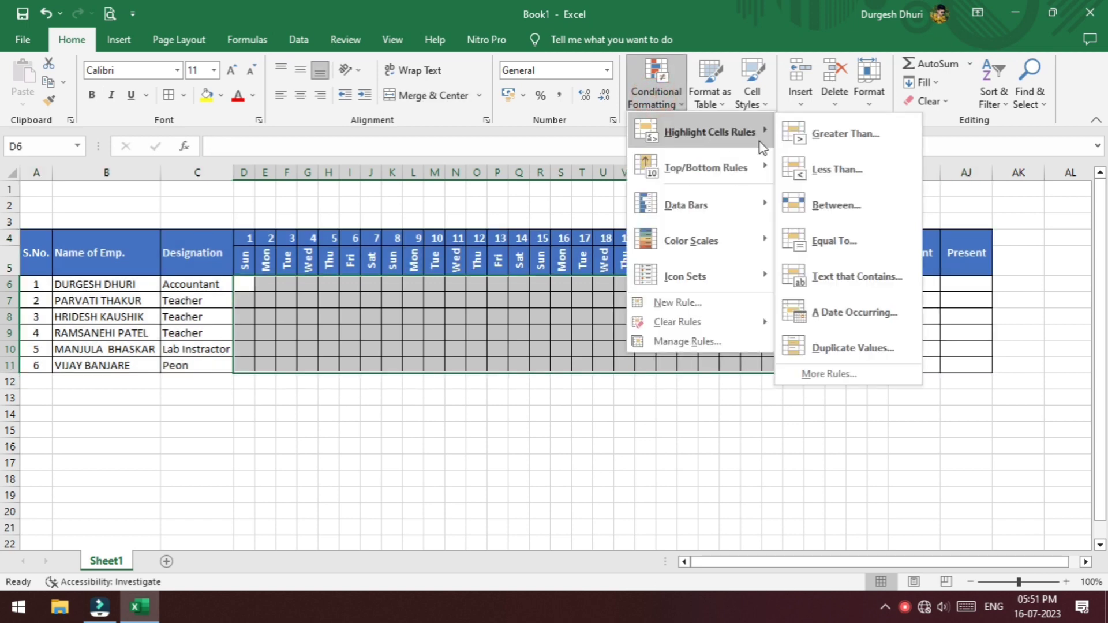
{"action": "left_click", "coordinate": [849, 286]}
{"action": "type", "text": "A"}
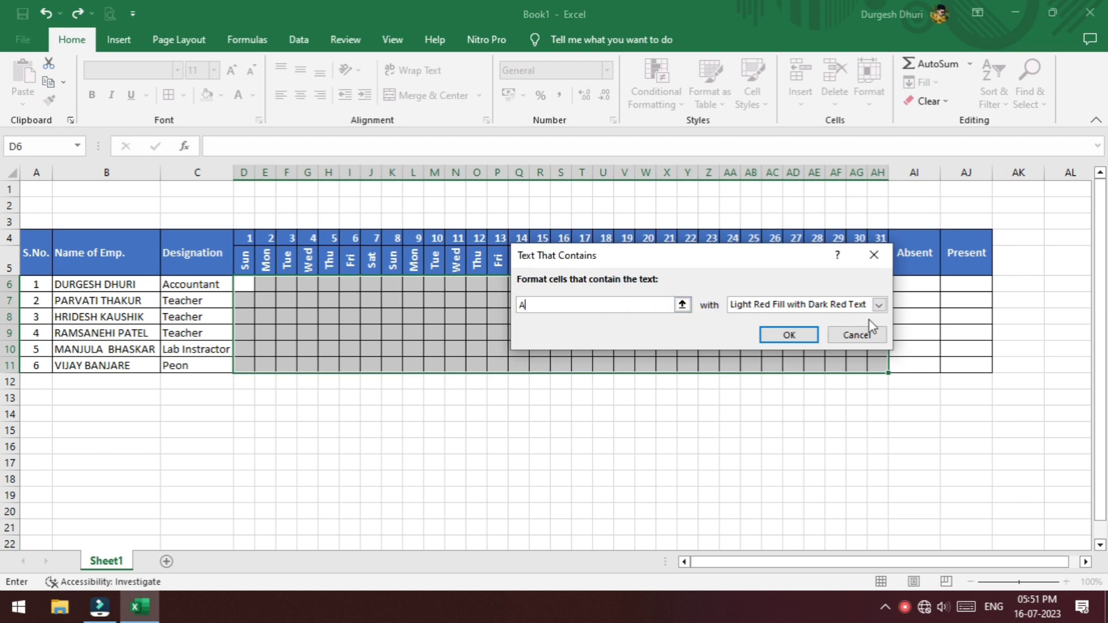
{"action": "left_click", "coordinate": [878, 305]}
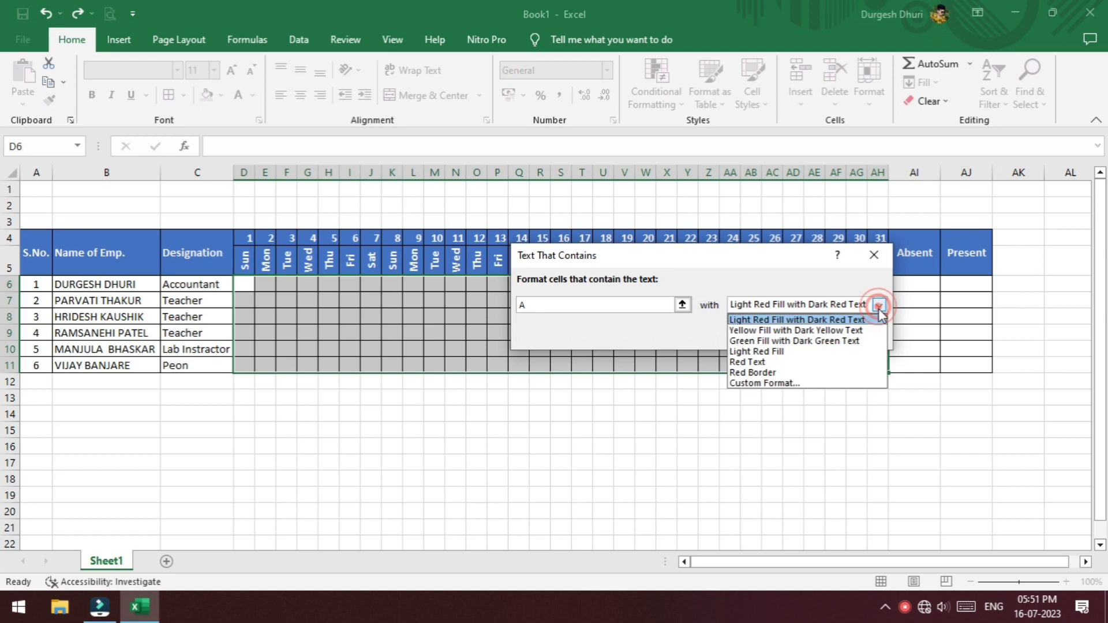
{"action": "left_click", "coordinate": [825, 384]}
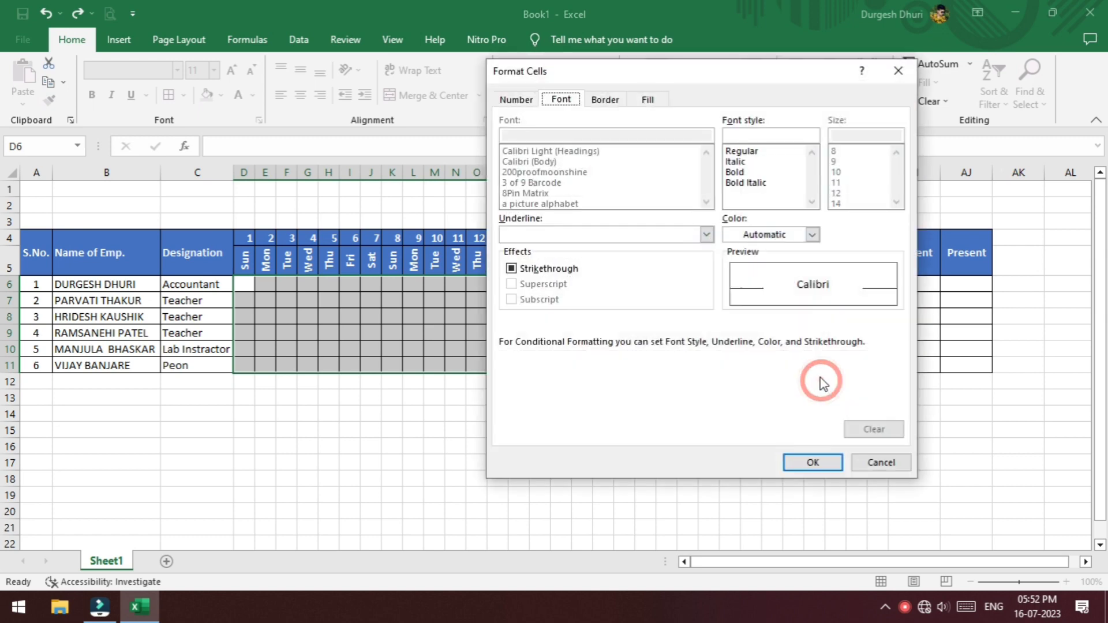
{"action": "left_click", "coordinate": [647, 99]}
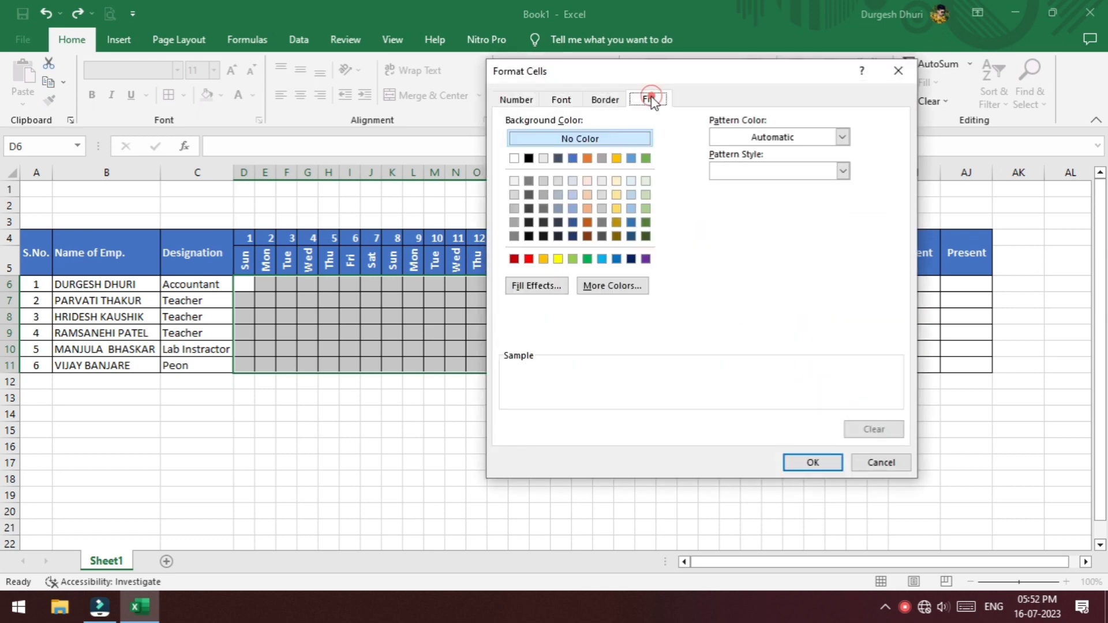
{"action": "left_click", "coordinate": [529, 259]}
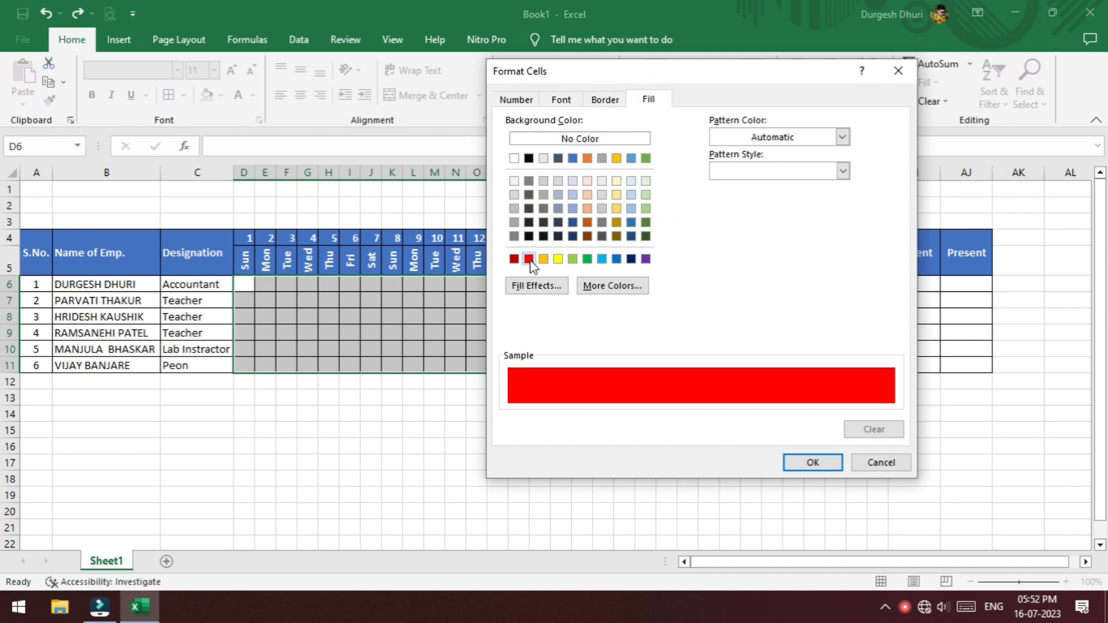
{"action": "left_click", "coordinate": [560, 100]}
{"action": "left_click", "coordinate": [732, 172]}
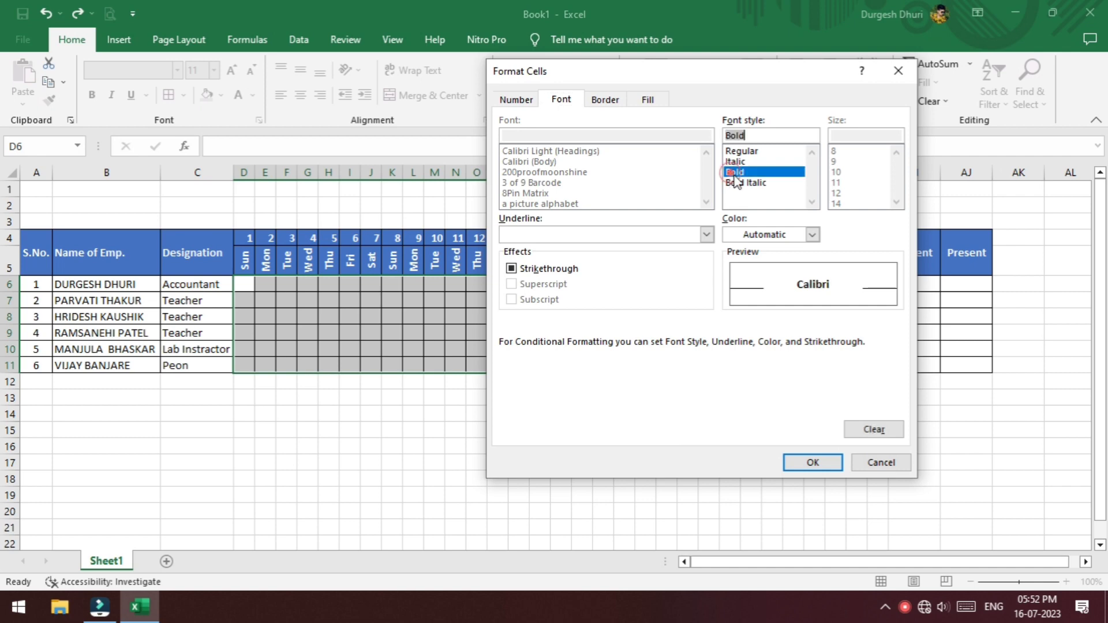
{"action": "left_click", "coordinate": [809, 235]}
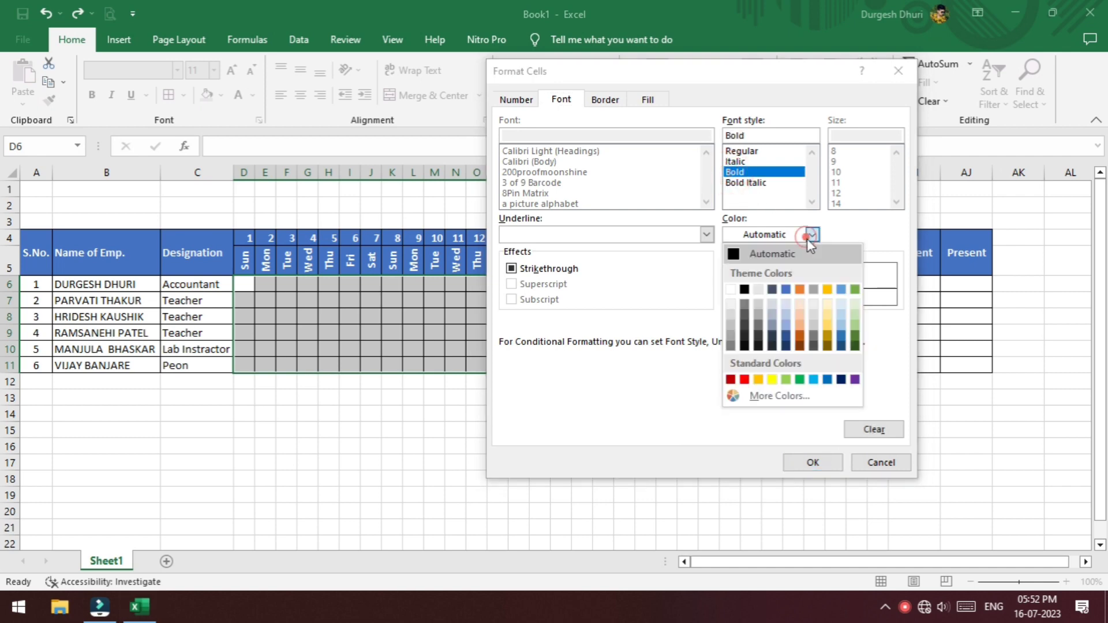
{"action": "left_click", "coordinate": [730, 289]}
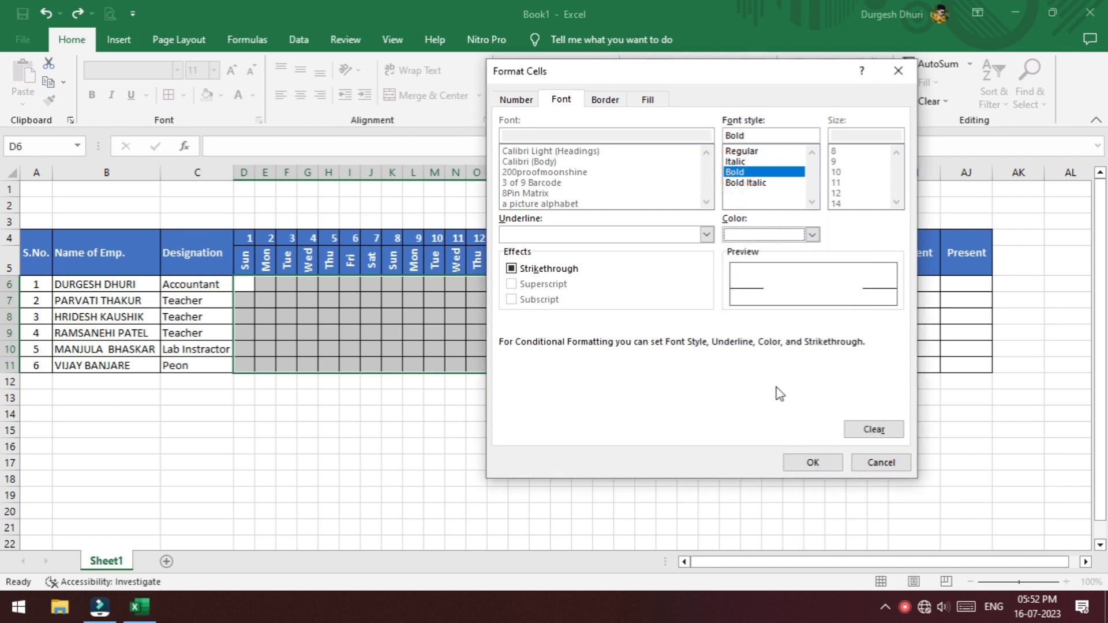
{"action": "left_click", "coordinate": [810, 462]}
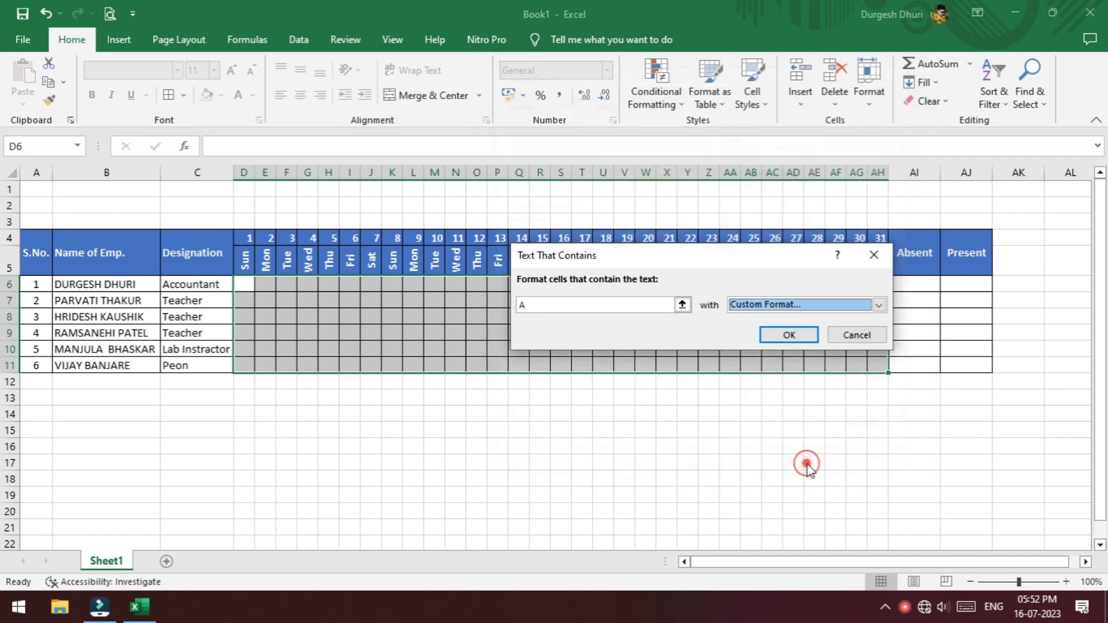
{"action": "left_click", "coordinate": [787, 336]}
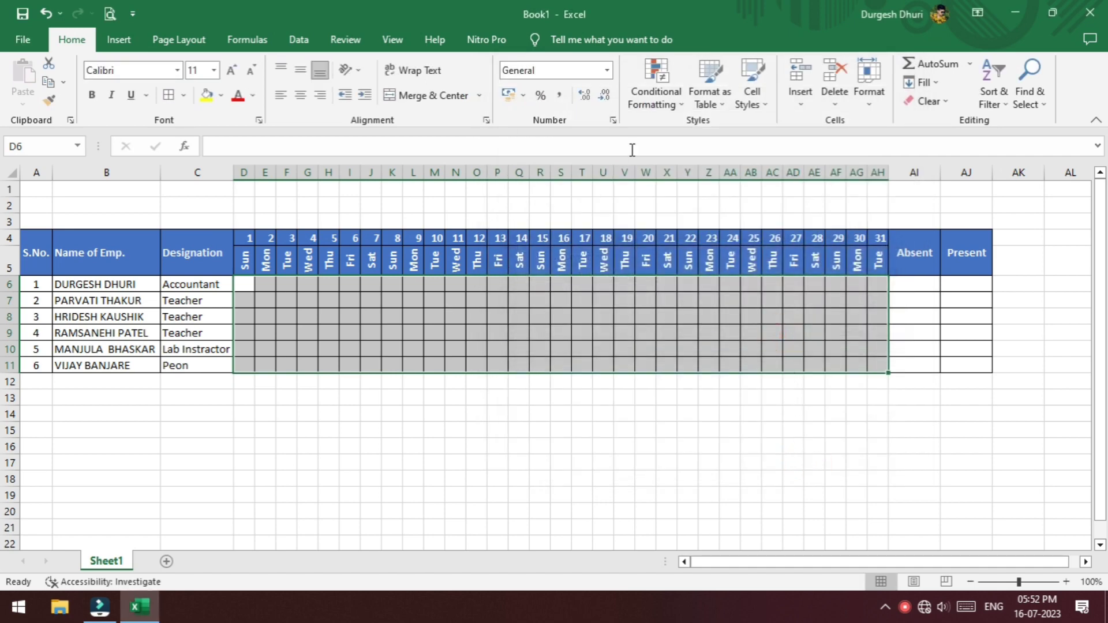
Step: Start a Text That Contains rule for 'P' using a Custom Format
{"action": "left_click", "coordinate": [656, 97]}
{"action": "mouse_move", "coordinate": [708, 131]}
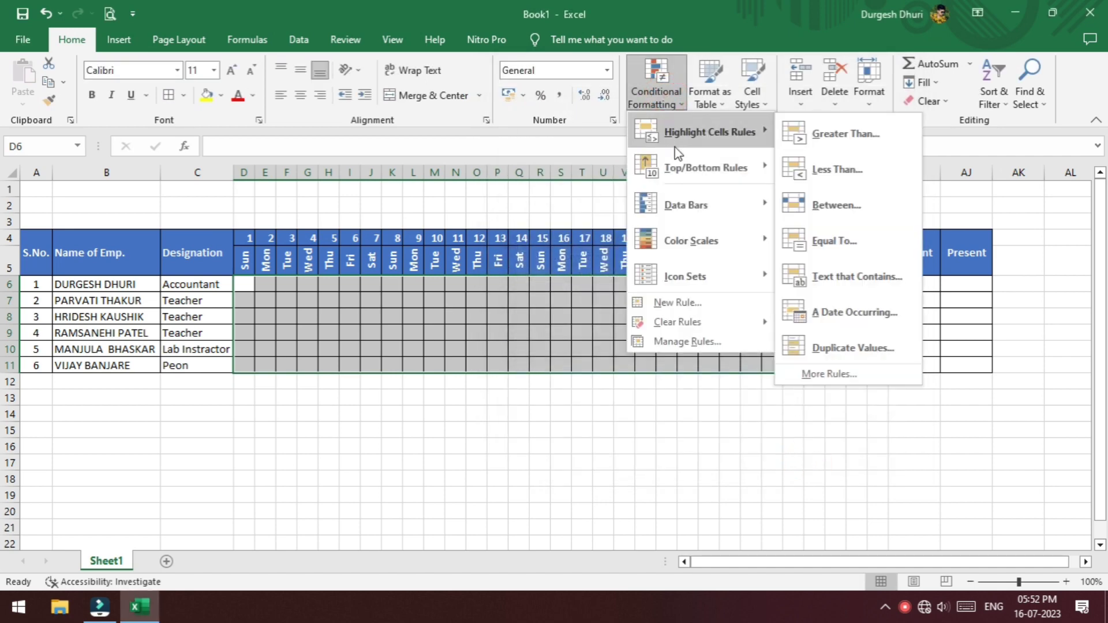
{"action": "left_click", "coordinate": [825, 276]}
{"action": "type", "text": "P"}
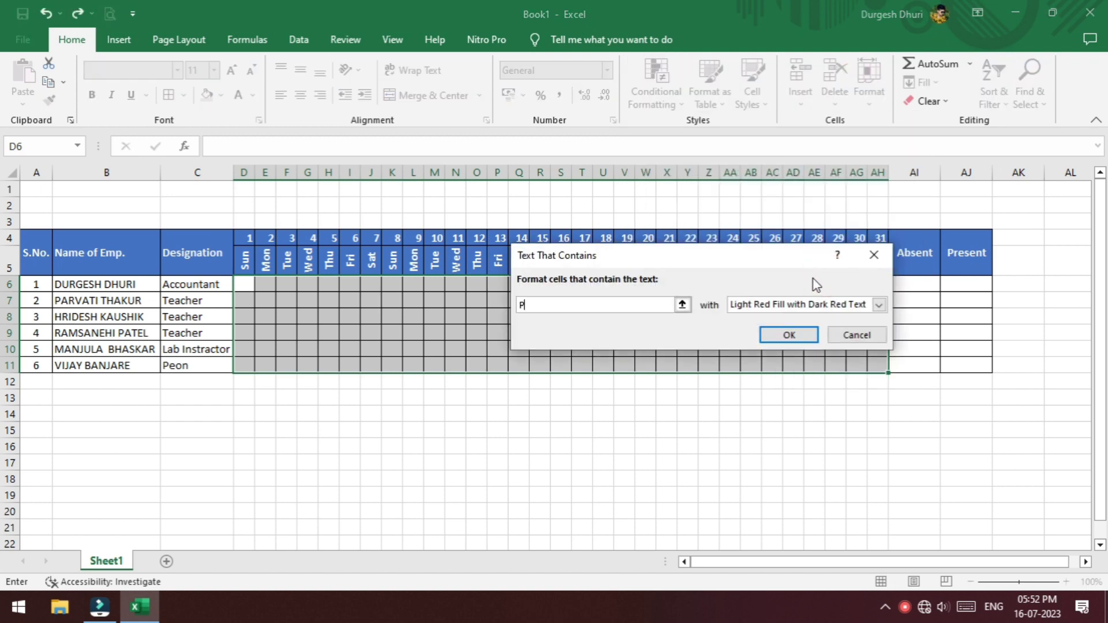
{"action": "left_click", "coordinate": [878, 306]}
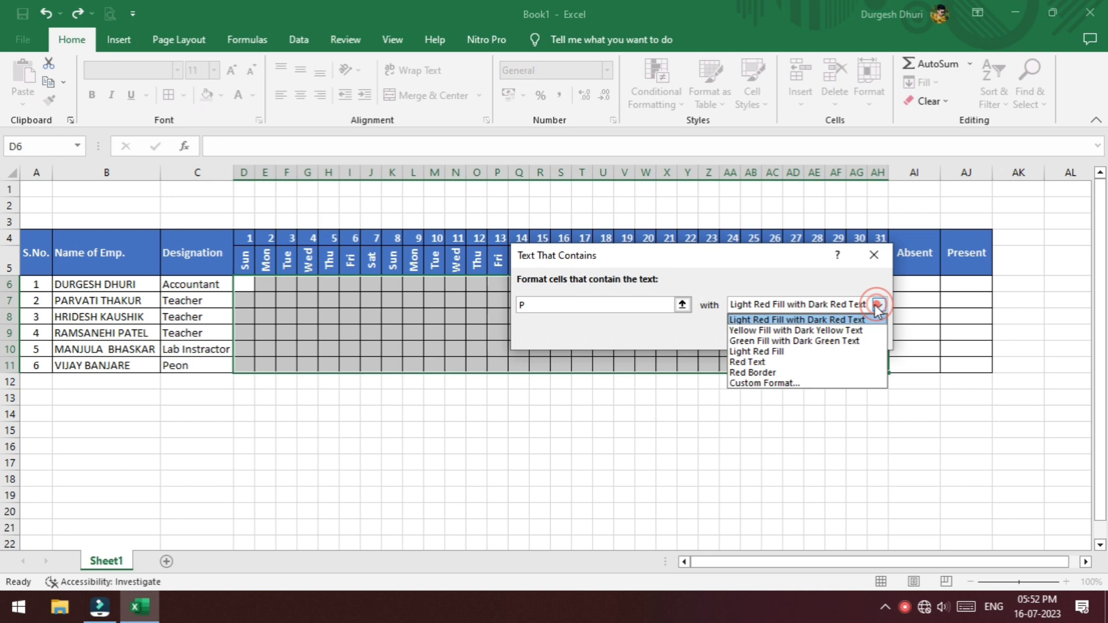
{"action": "left_click", "coordinate": [832, 389]}
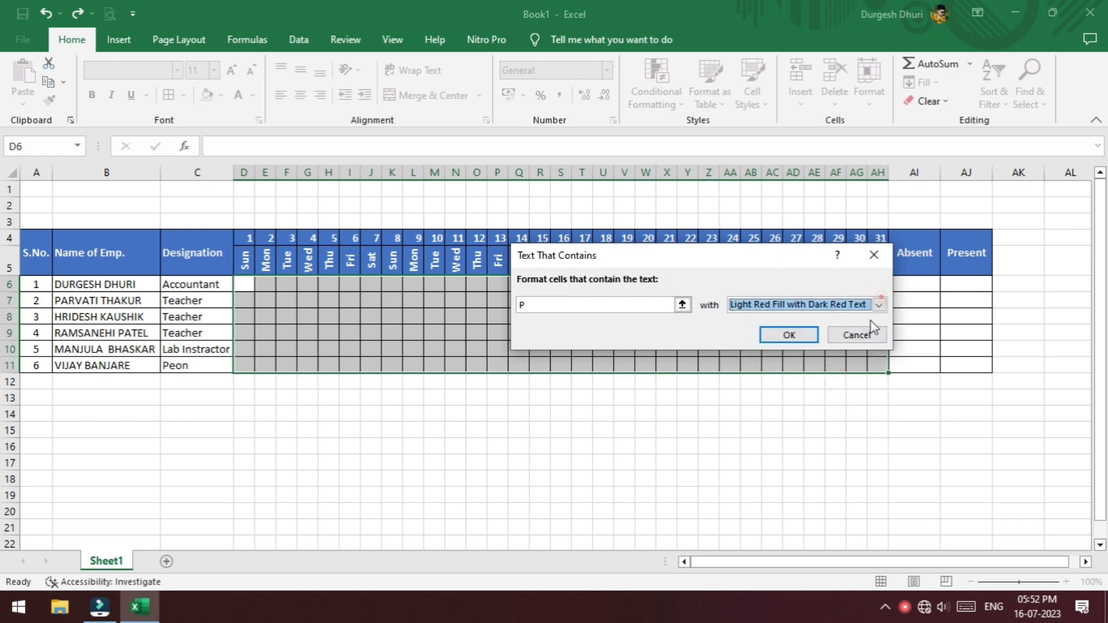
{"action": "left_click", "coordinate": [878, 305]}
{"action": "left_click", "coordinate": [802, 381]}
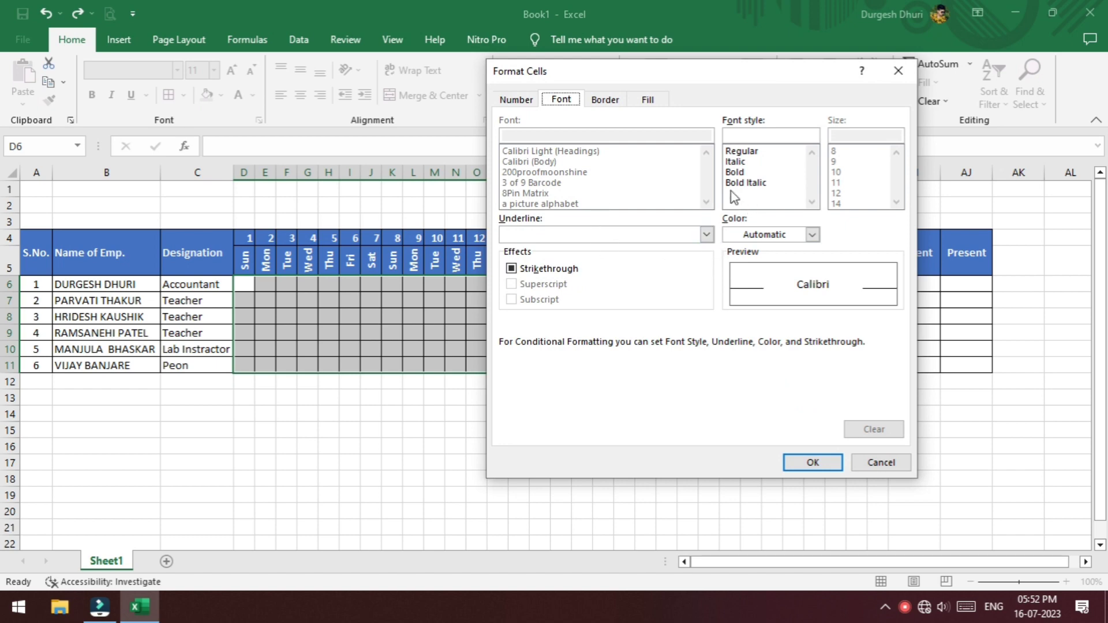
Step: Give the 'P' rule bold white text on a green fill and apply it
{"action": "left_click", "coordinate": [743, 172]}
{"action": "left_click", "coordinate": [812, 234]}
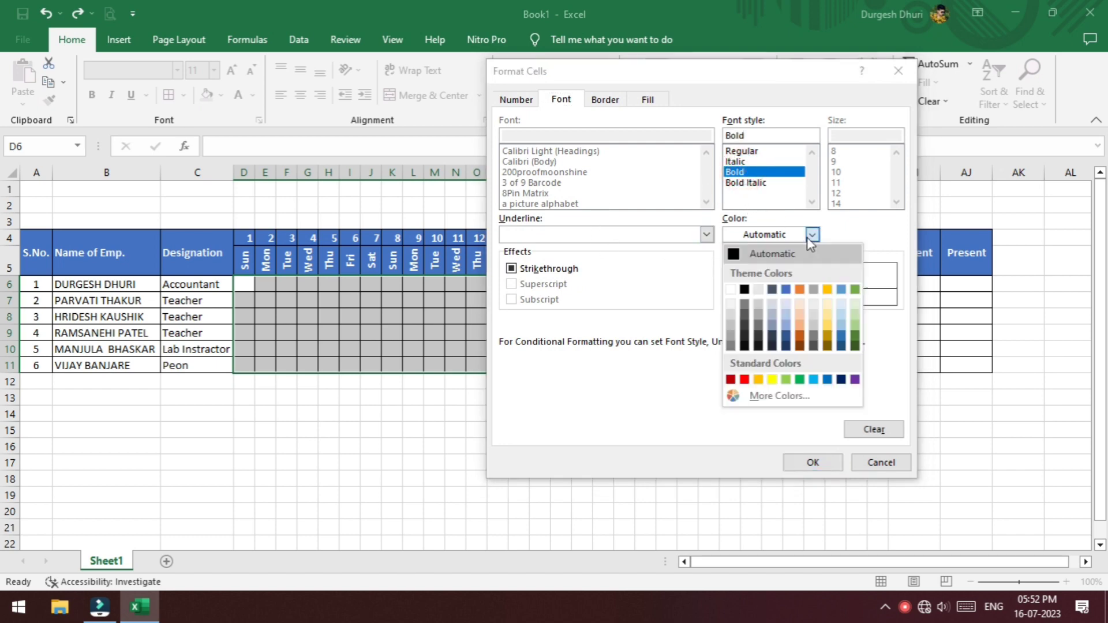
{"action": "left_click", "coordinate": [733, 284]}
{"action": "left_click", "coordinate": [647, 99]}
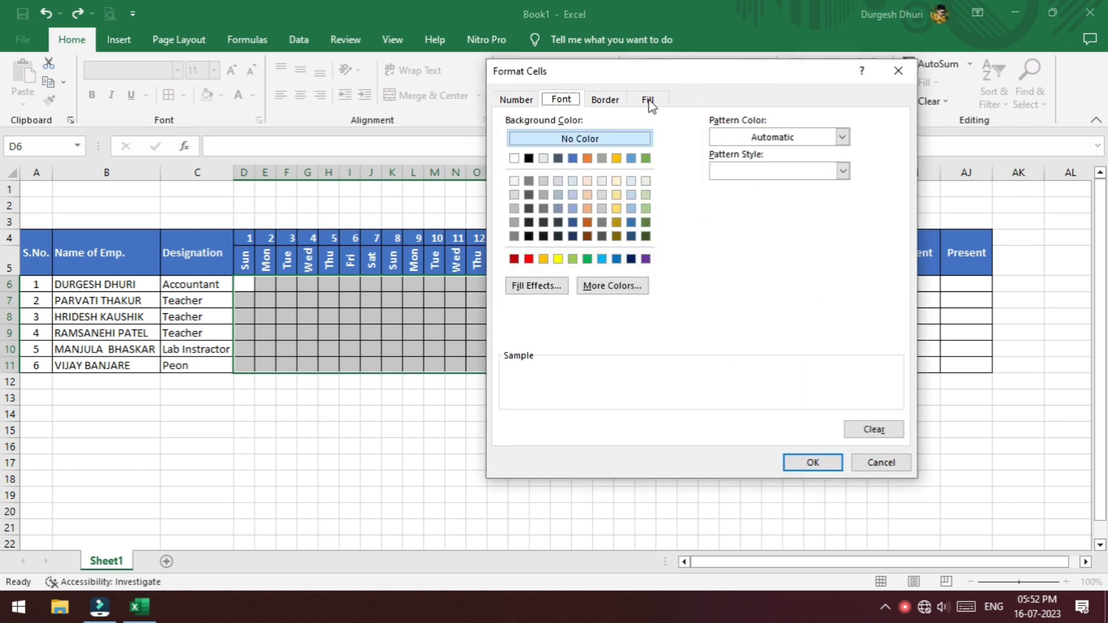
{"action": "left_click", "coordinate": [586, 259]}
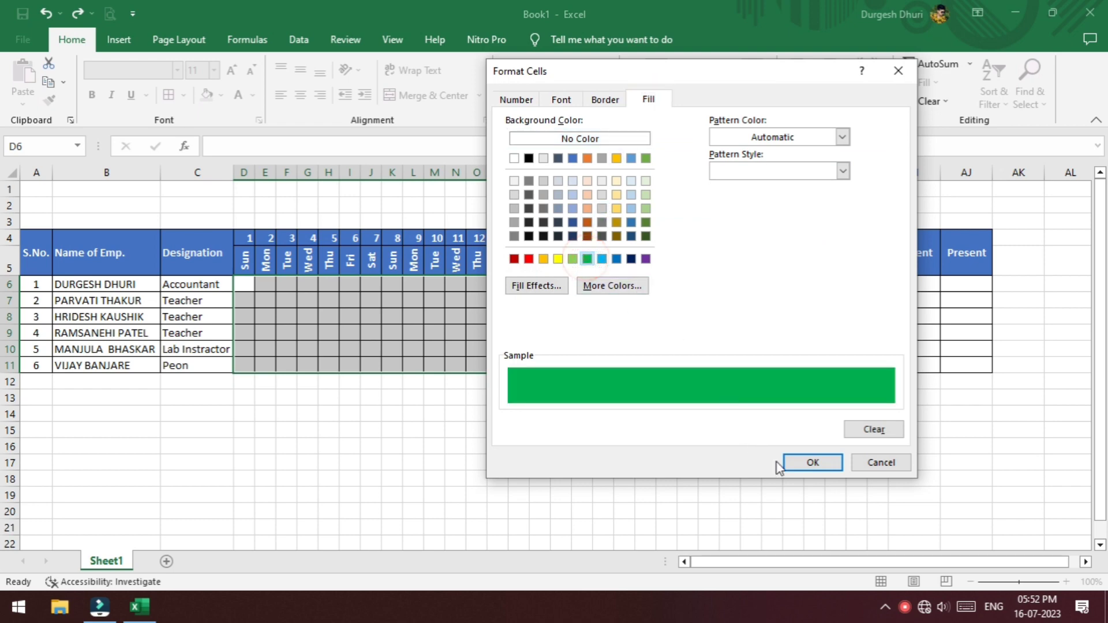
{"action": "left_click", "coordinate": [802, 462]}
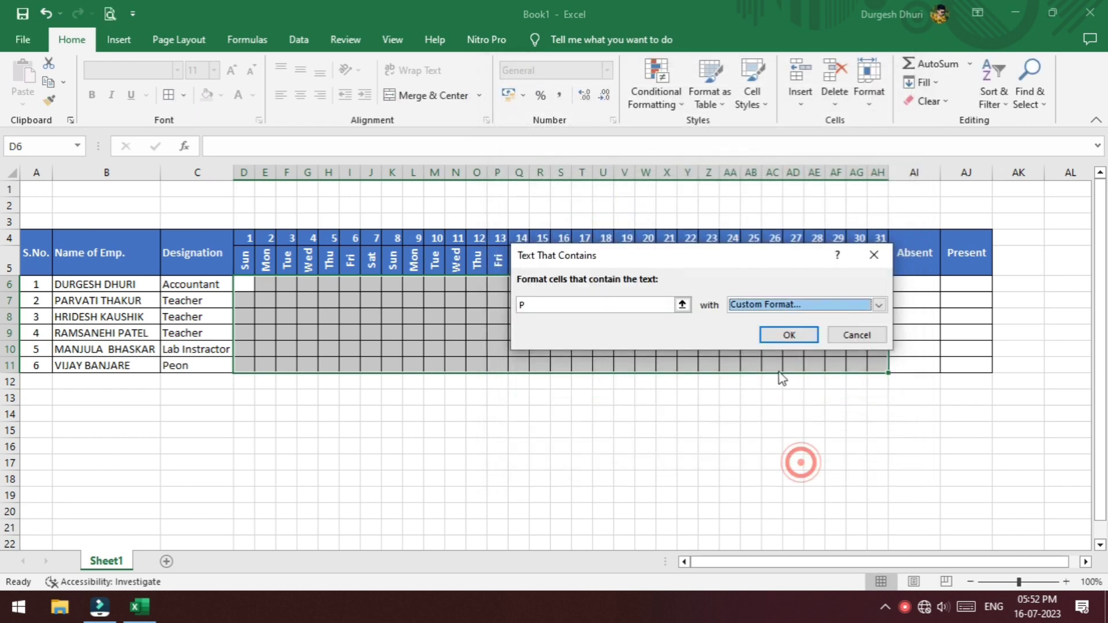
{"action": "left_click", "coordinate": [788, 335]}
{"action": "left_click", "coordinate": [656, 104]}
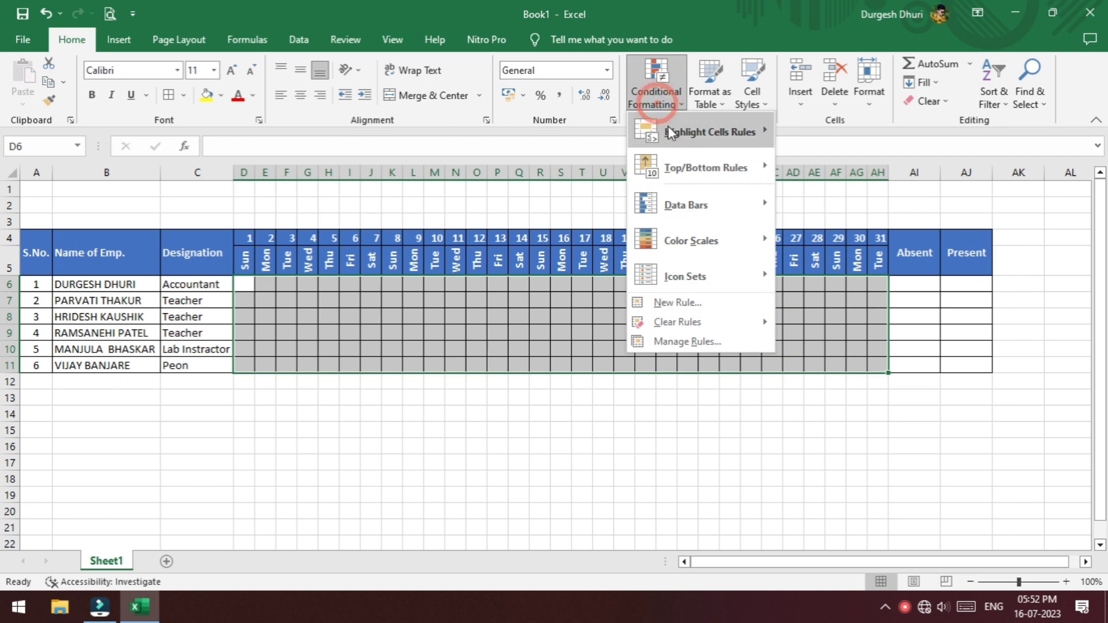
Step: Start a Text That Contains 'H' rule with a dark navy blue custom fill
{"action": "mouse_move", "coordinate": [708, 132]}
{"action": "left_click", "coordinate": [843, 295]}
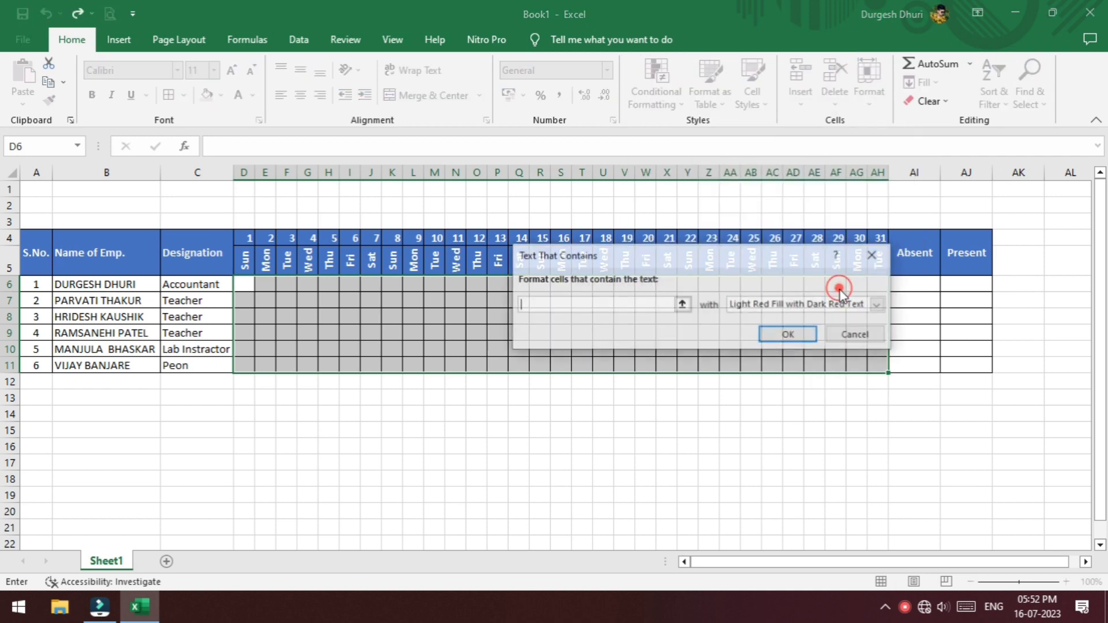
{"action": "type", "text": "H"}
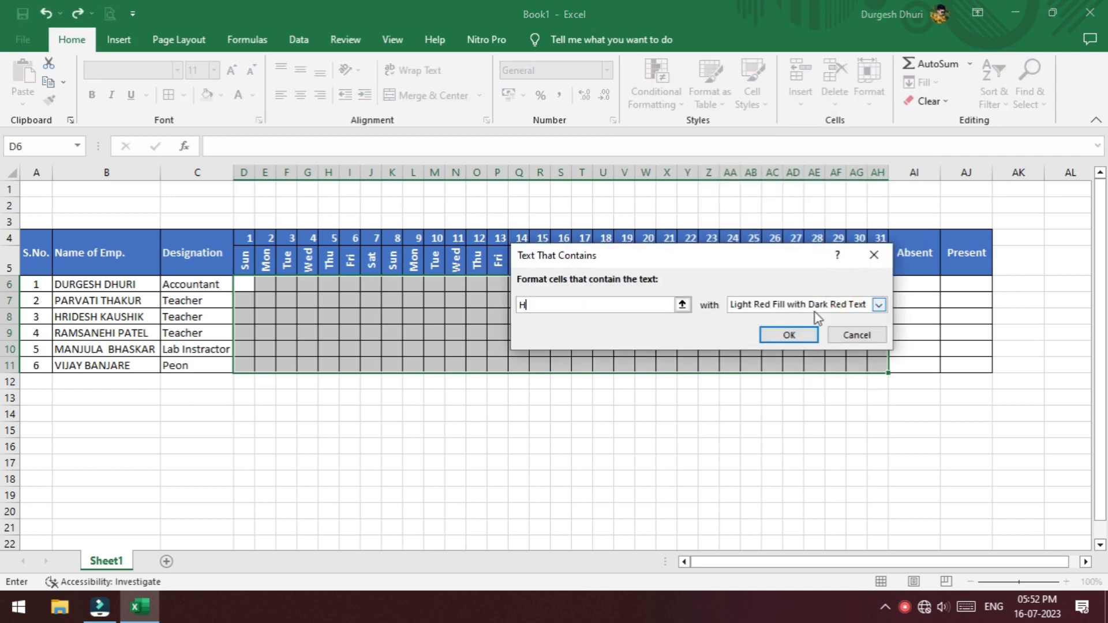
{"action": "left_click", "coordinate": [877, 304]}
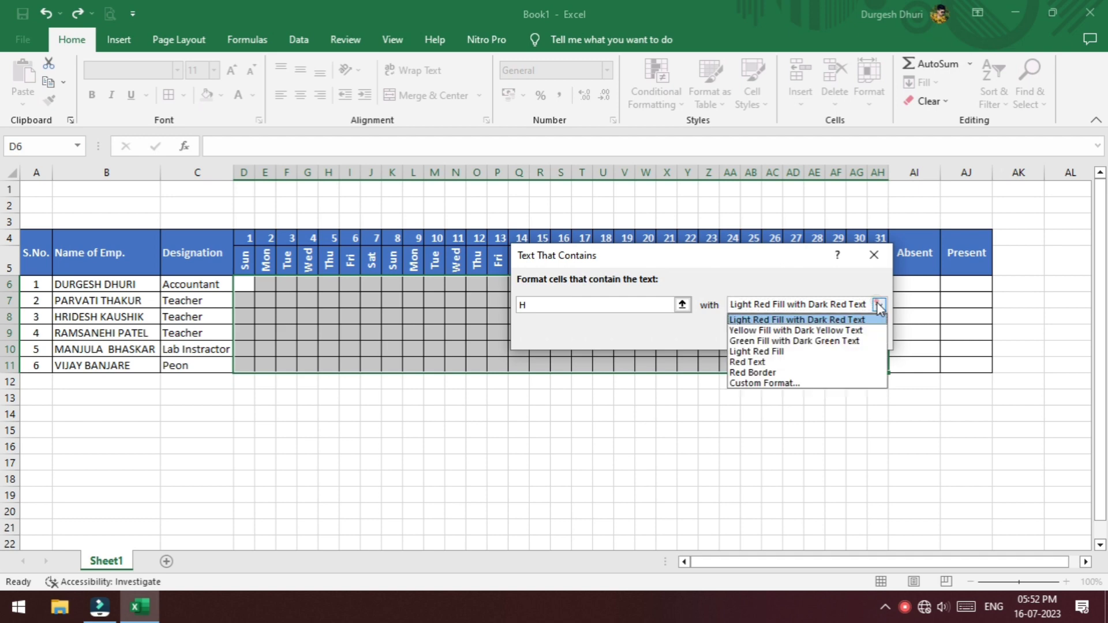
{"action": "left_click", "coordinate": [812, 382]}
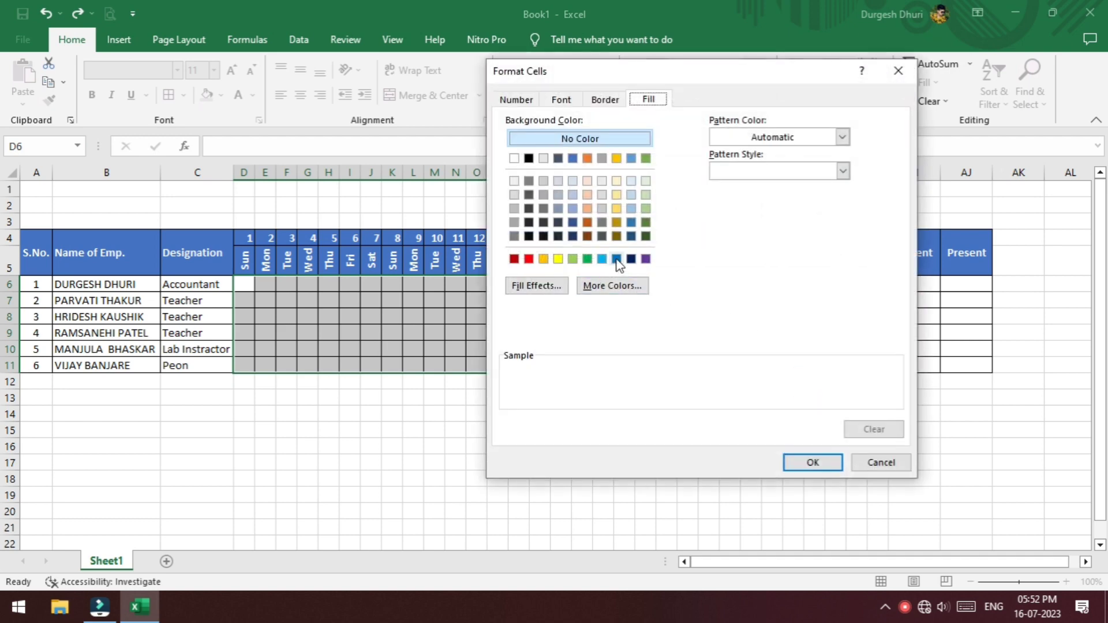
{"action": "left_click", "coordinate": [617, 259]}
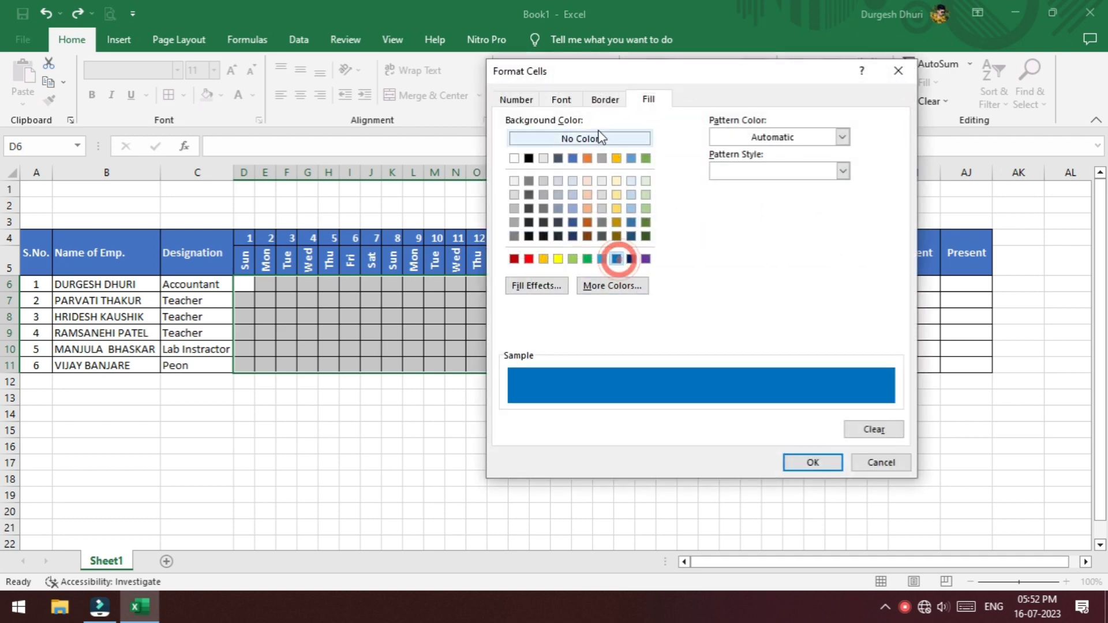
{"action": "left_click", "coordinate": [562, 99]}
{"action": "left_click", "coordinate": [648, 99]}
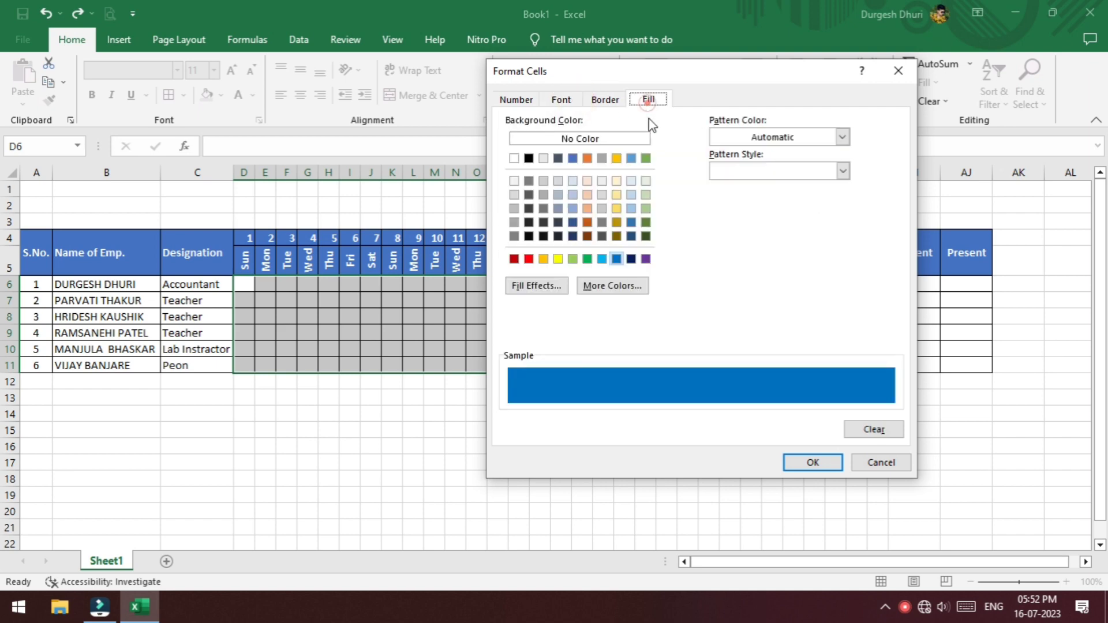
{"action": "left_click", "coordinate": [631, 260]}
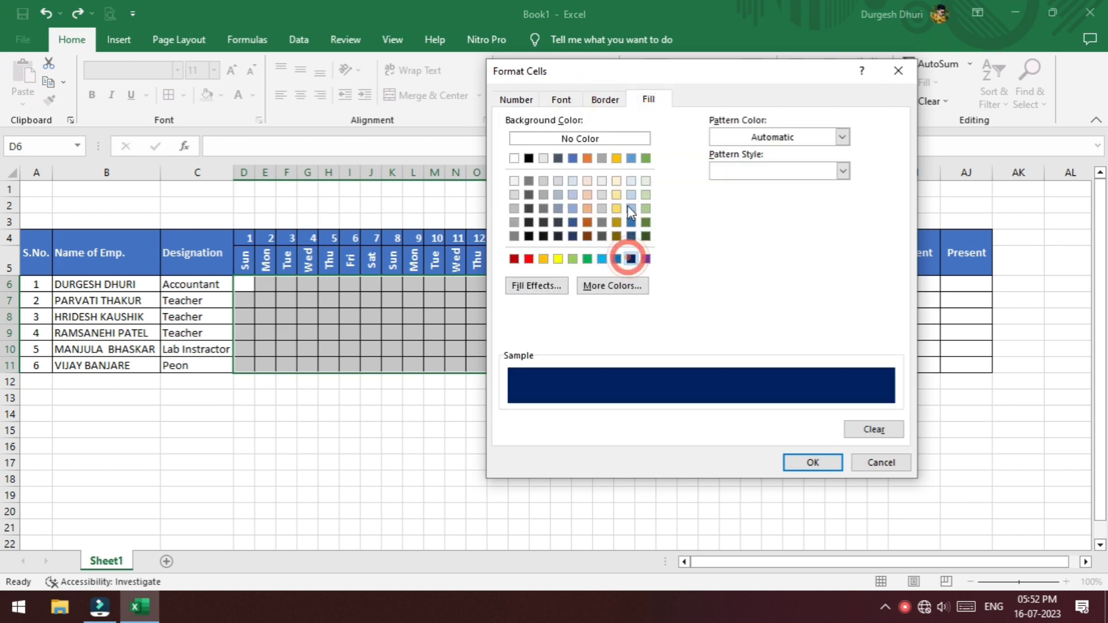
Step: Set the 'H' format's font to bold white and confirm it
{"action": "left_click", "coordinate": [560, 100]}
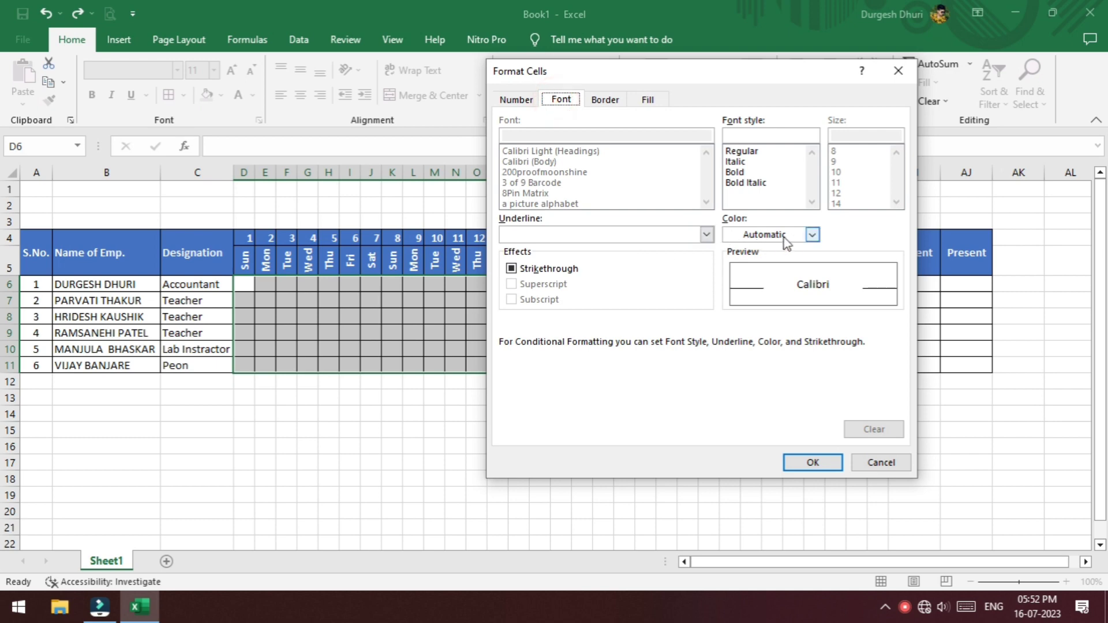
{"action": "left_click", "coordinate": [811, 234]}
{"action": "left_click", "coordinate": [733, 286]}
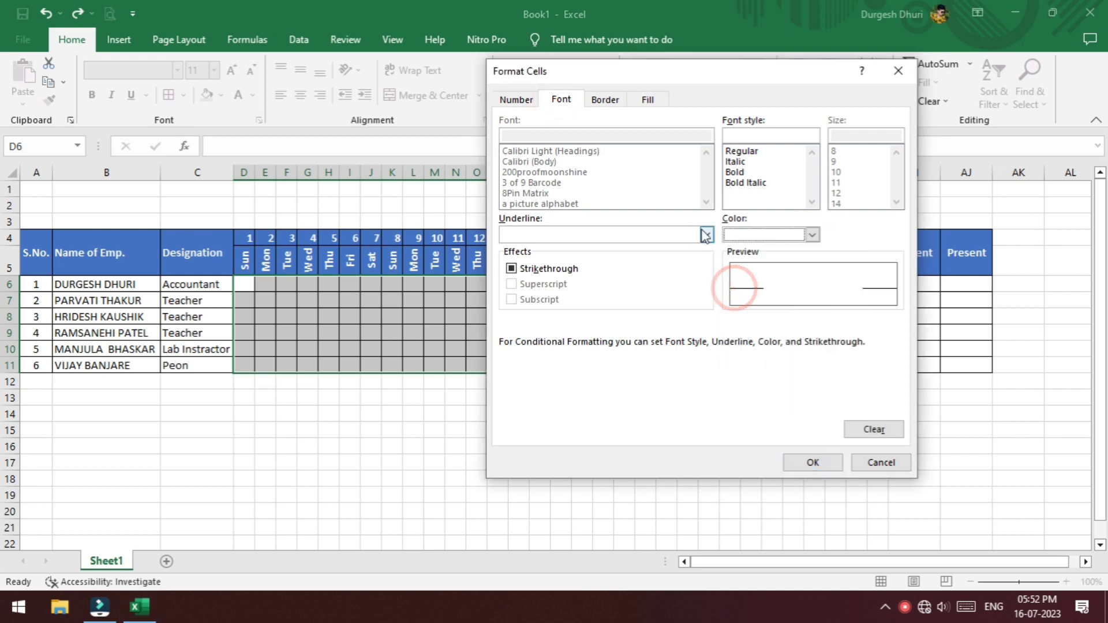
{"action": "left_click", "coordinate": [735, 172]}
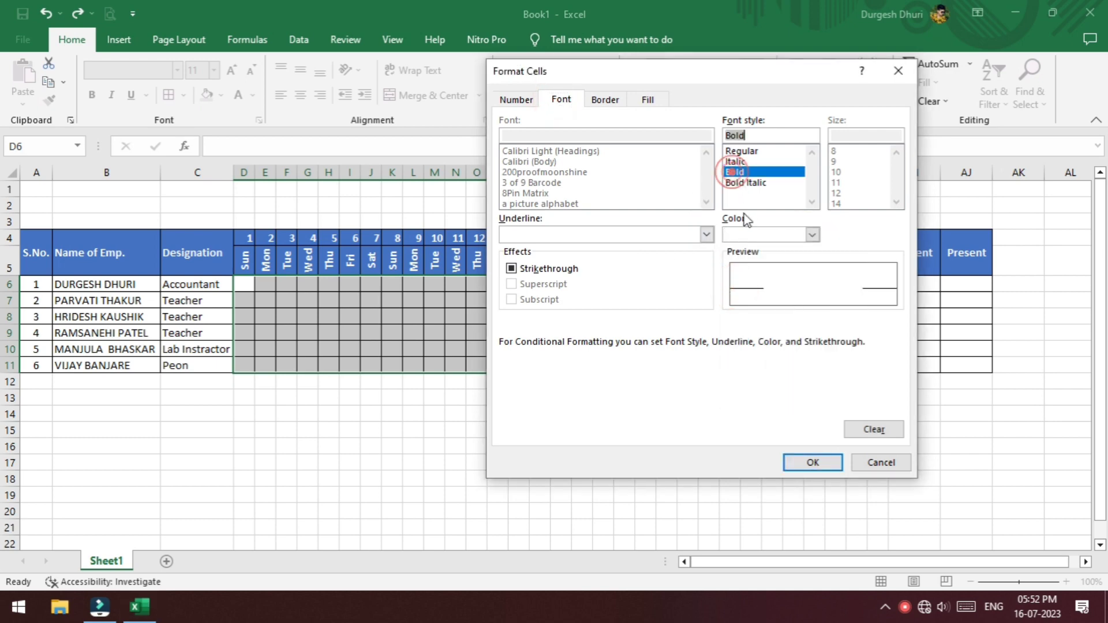
{"action": "left_click", "coordinate": [812, 463]}
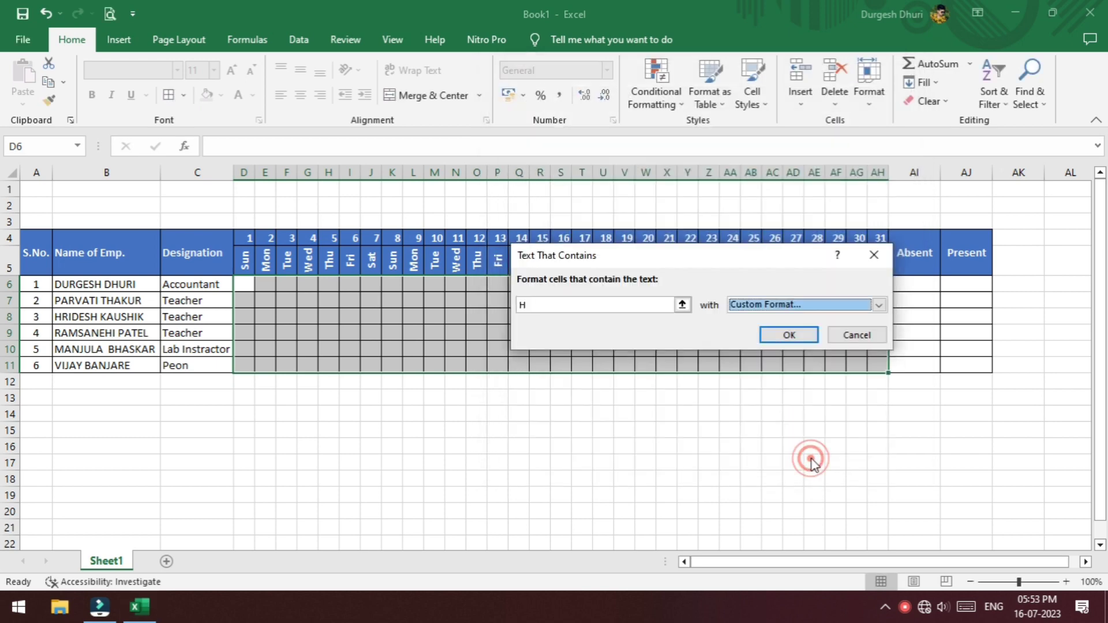
Step: Confirm the H colour rule, then enter test values A in D6 and P in E6
{"action": "left_click", "coordinate": [787, 335]}
{"action": "left_click", "coordinate": [245, 284]}
{"action": "type", "text": "a"}
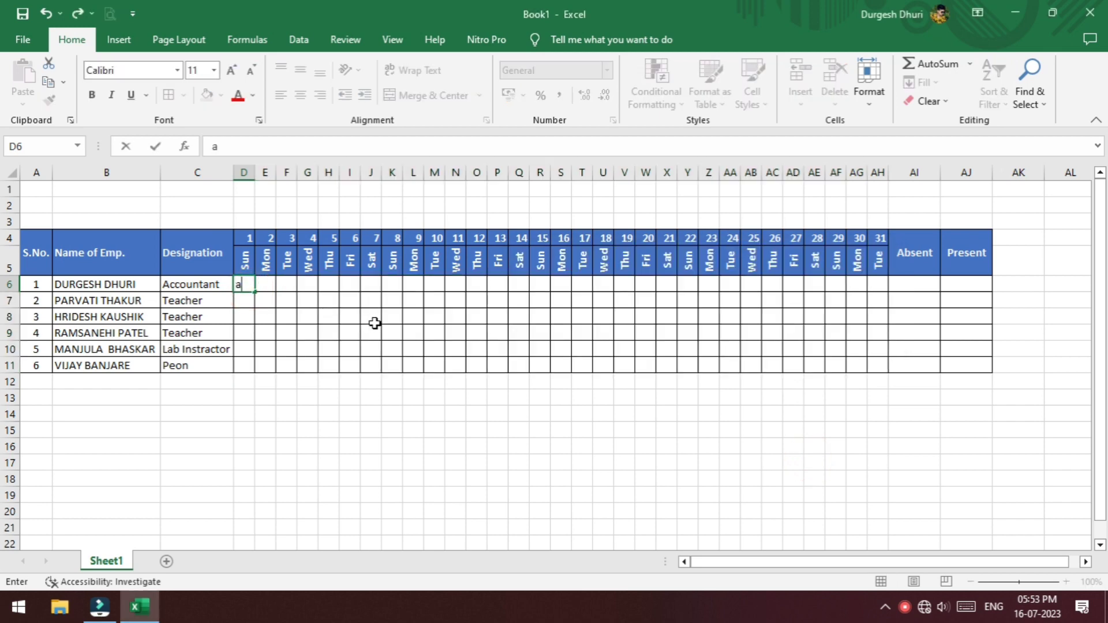
{"action": "key", "text": "Return"}
{"action": "key", "text": "Up"}
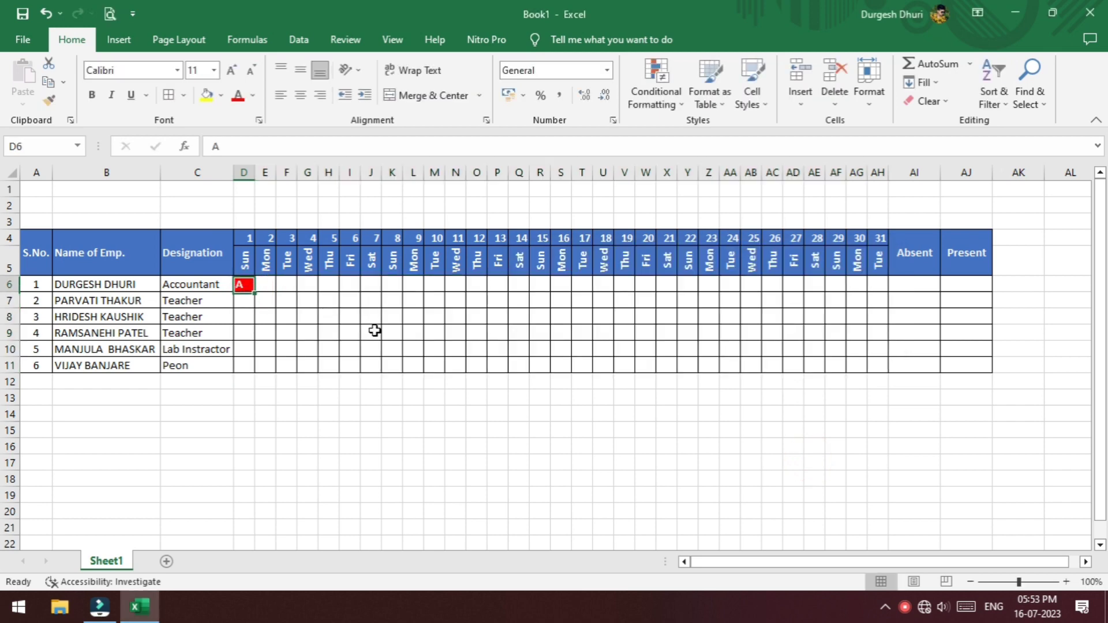
{"action": "key", "text": "Right"}
{"action": "type", "text": "p"}
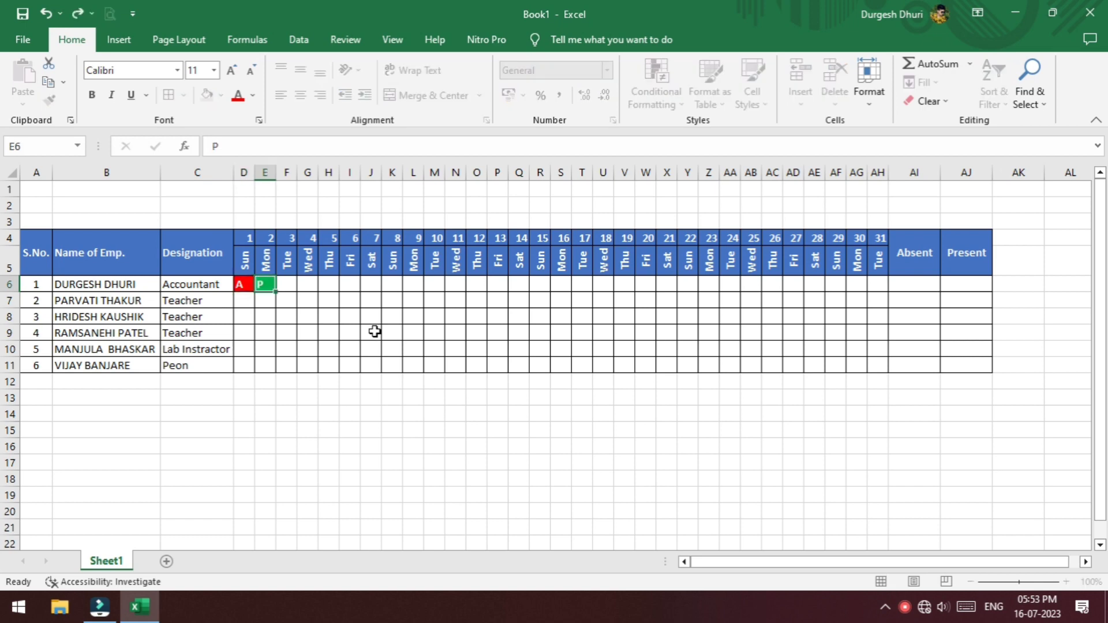
{"action": "key", "text": "Return"}
Step: Clear the D6 and E6 test entries and centre the contents of D6:AI11
{"action": "key", "text": "Up"}
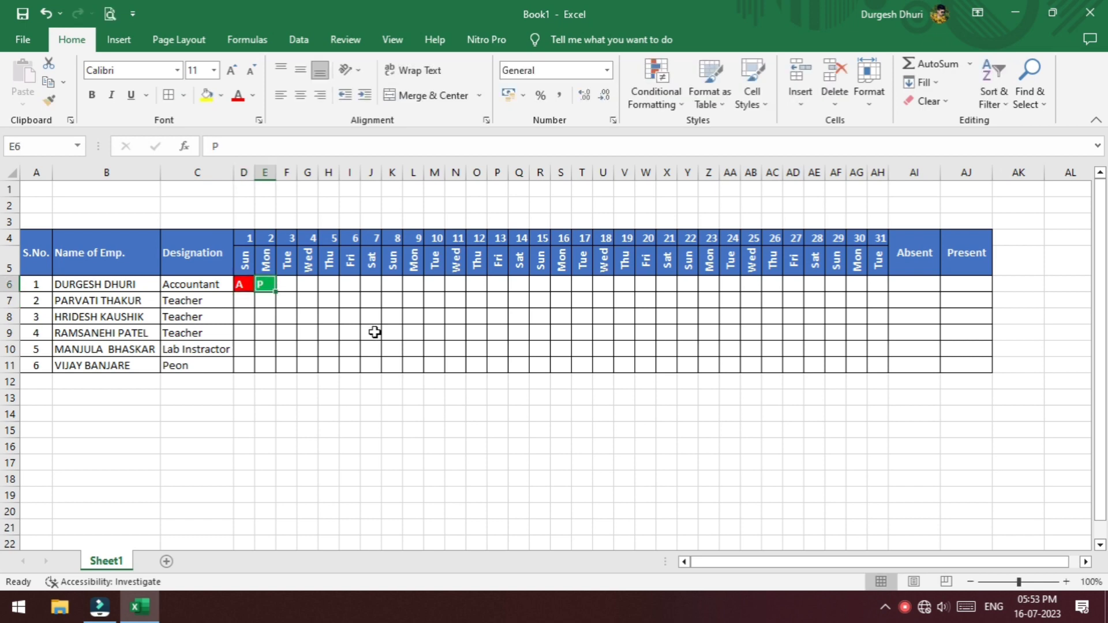
{"action": "key", "text": "Delete"}
{"action": "key", "text": "Left"}
{"action": "key", "text": "Delete"}
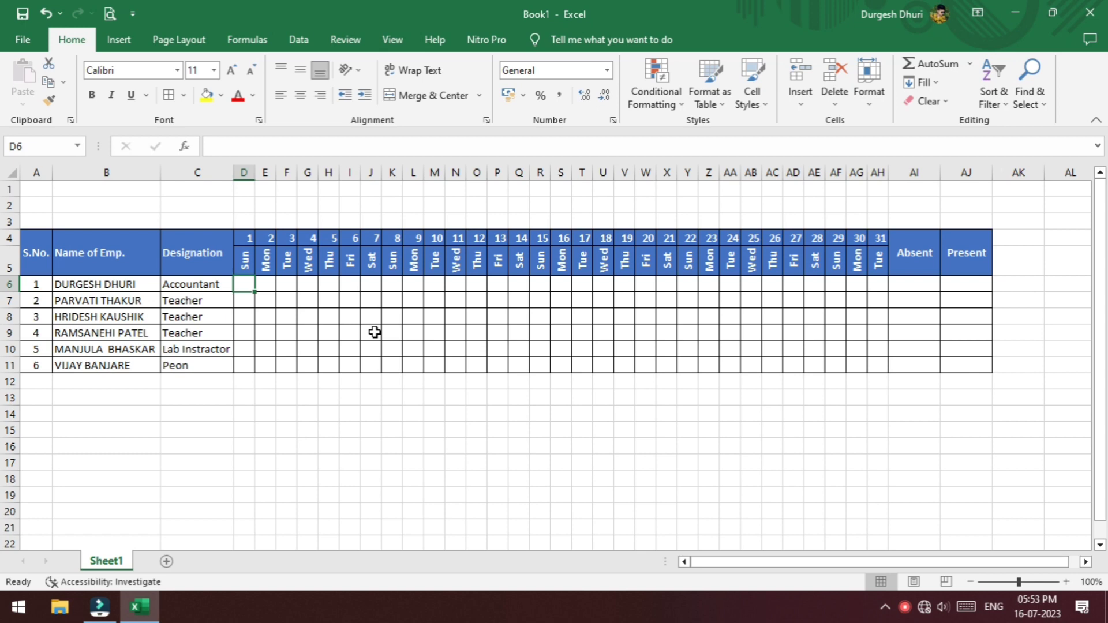
{"action": "left_click_drag", "start_coordinate": [244, 285], "coordinate": [958, 368]}
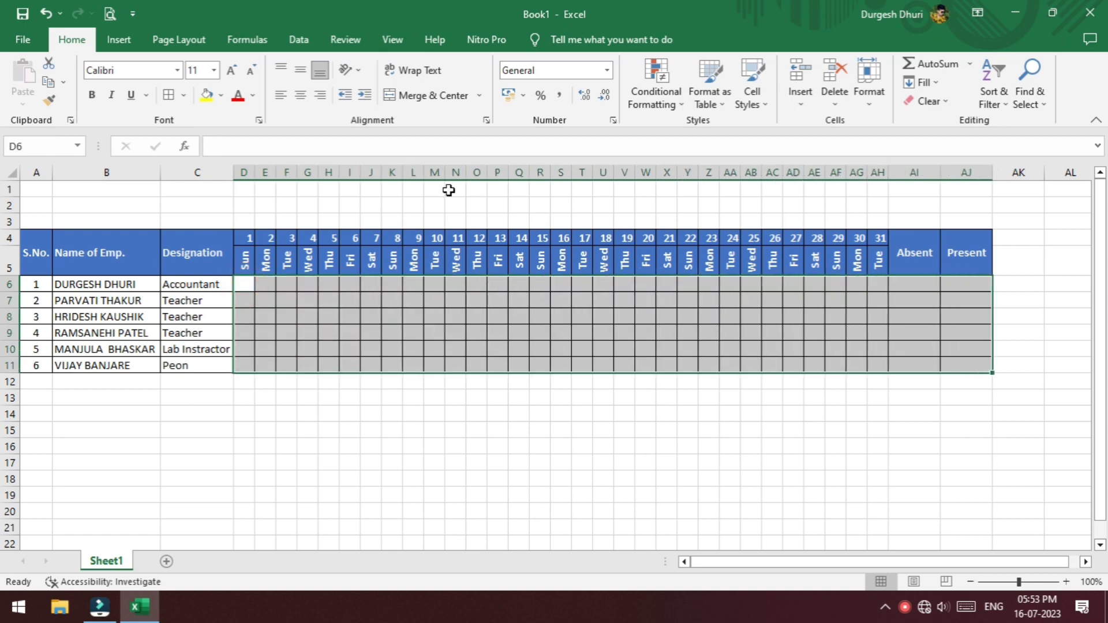
{"action": "left_click", "coordinate": [300, 98]}
Step: Enter H in D6, P in E6 and A in F6 for the first employee's days 1–3
{"action": "left_click", "coordinate": [299, 314]}
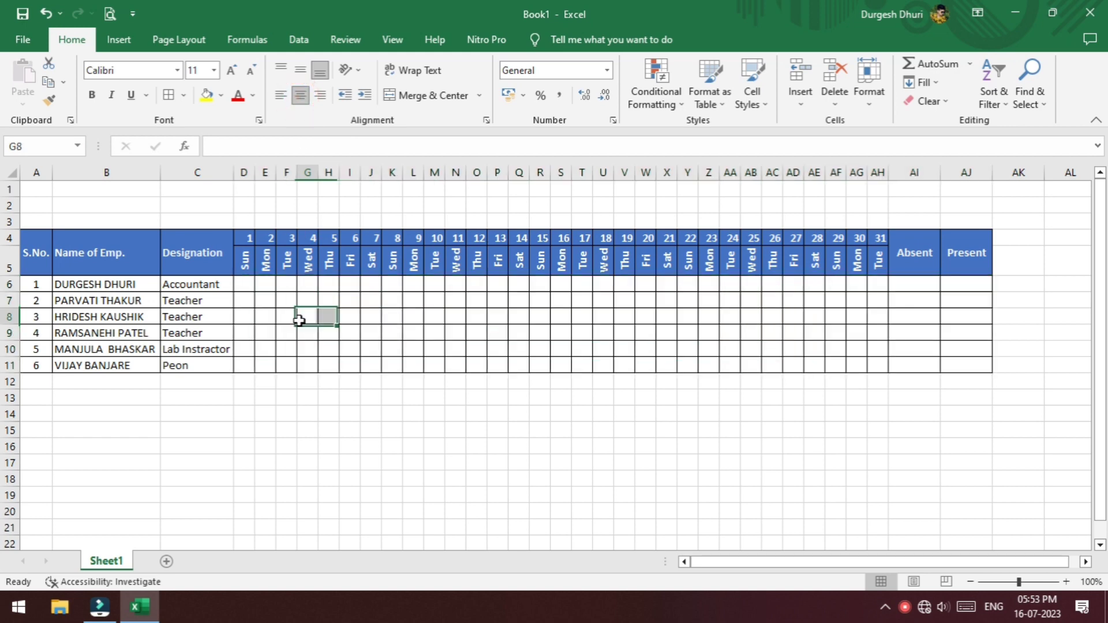
{"action": "left_click", "coordinate": [245, 291]}
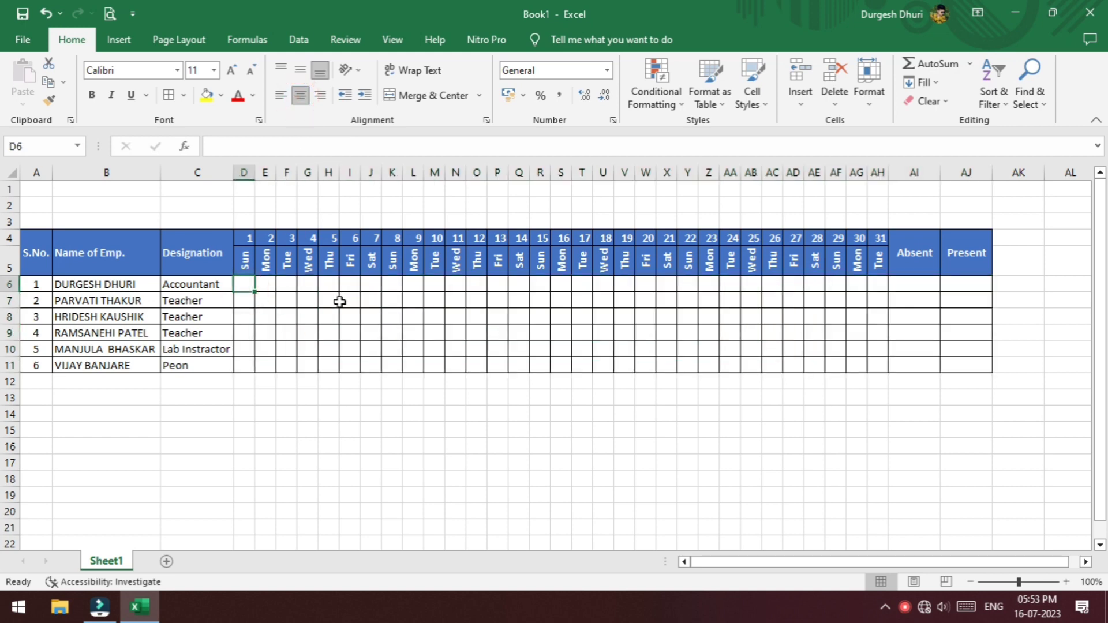
{"action": "type", "text": "h"}
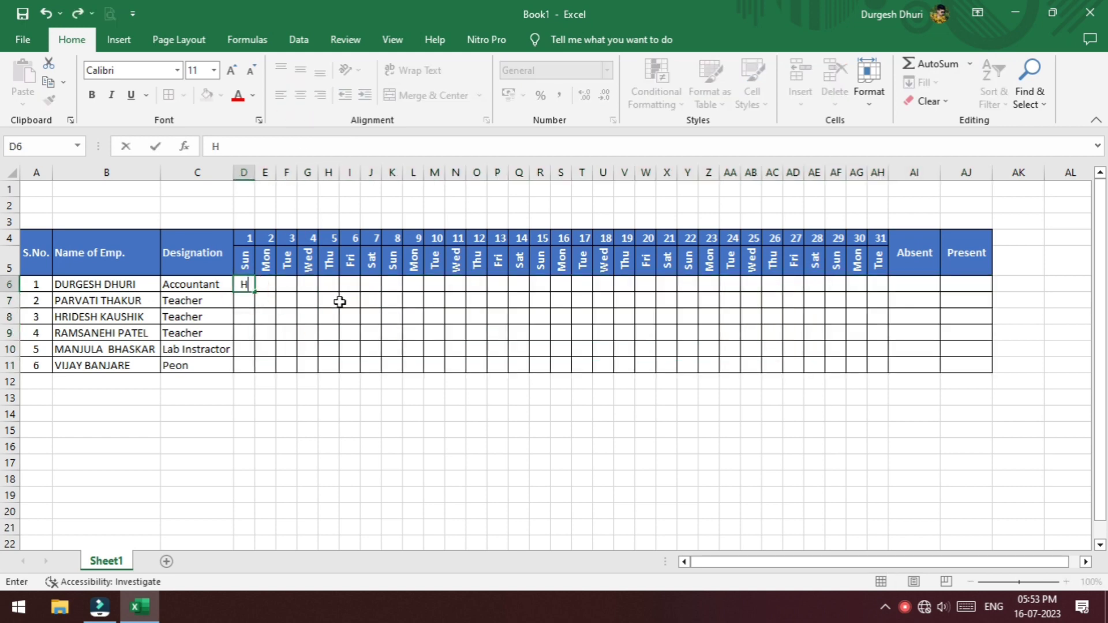
{"action": "key", "text": "Tab"}
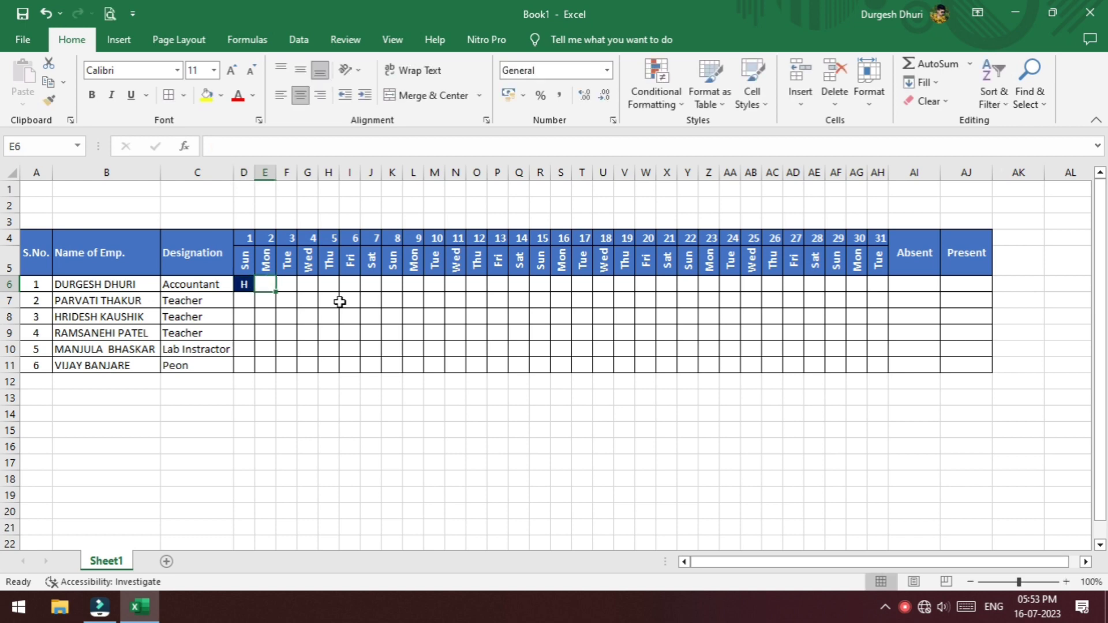
{"action": "type", "text": "p"}
{"action": "key", "text": "Tab"}
{"action": "type", "text": "a"}
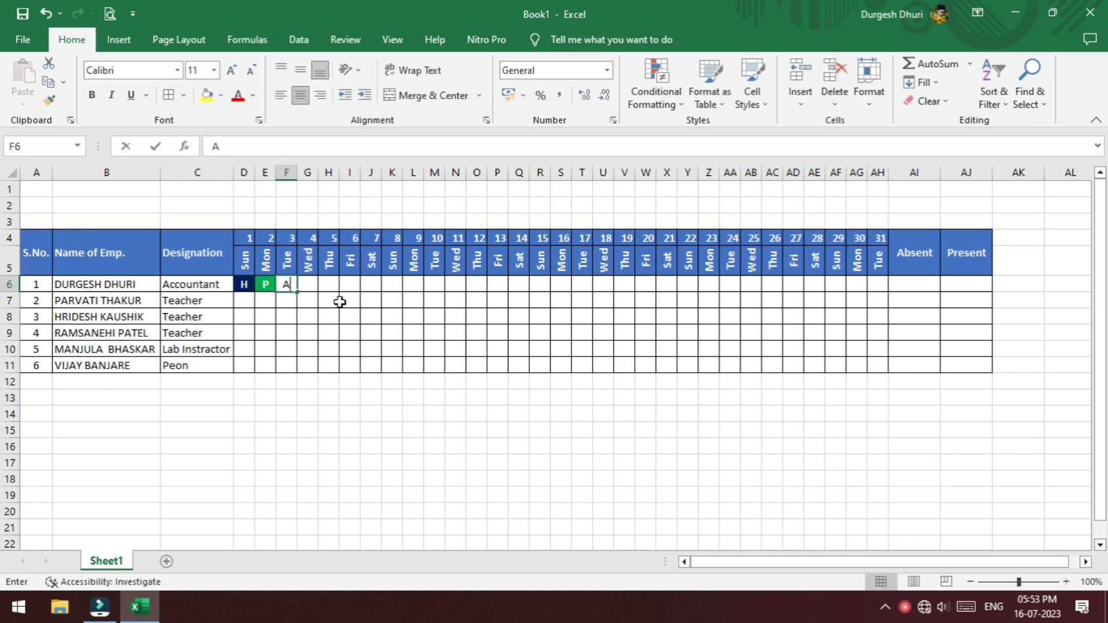
{"action": "key", "text": "Tab"}
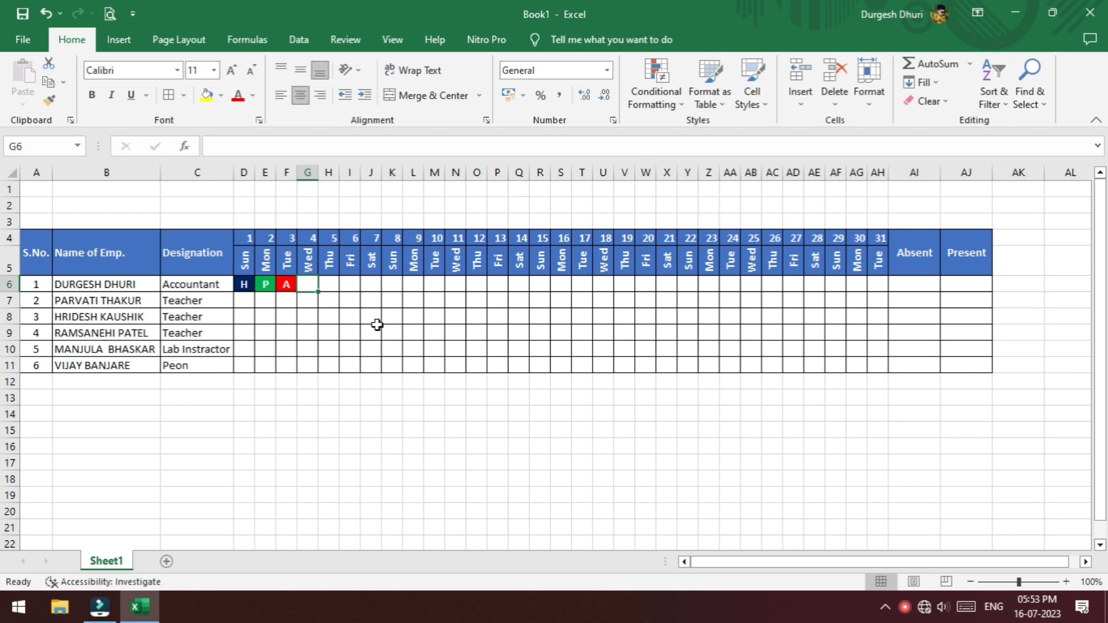
{"action": "left_click", "coordinate": [684, 299]}
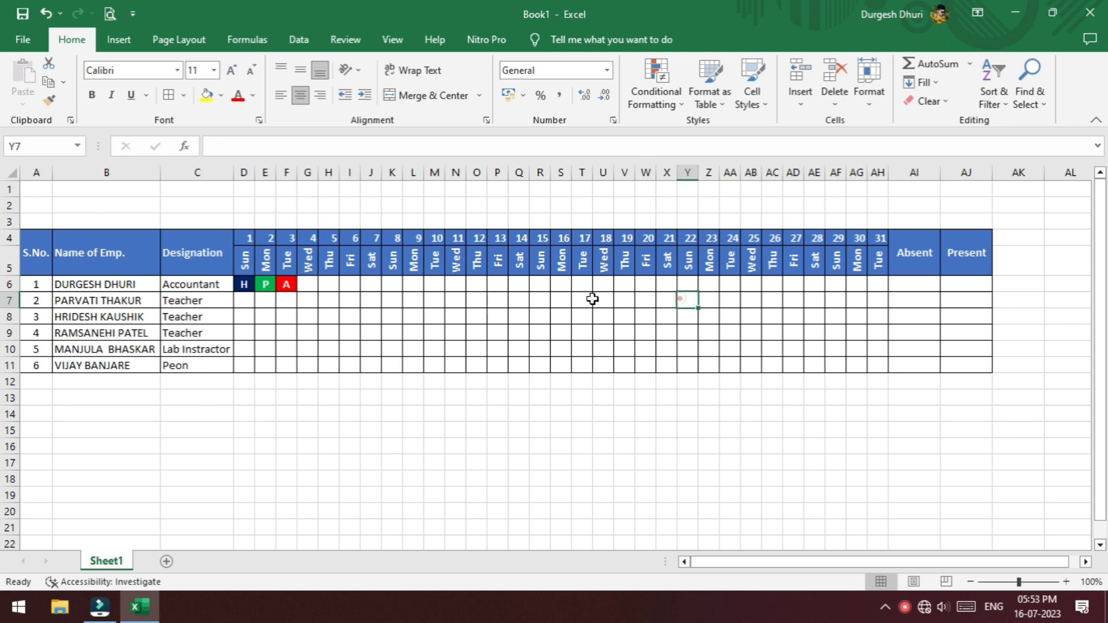
{"action": "left_click", "coordinate": [286, 286]}
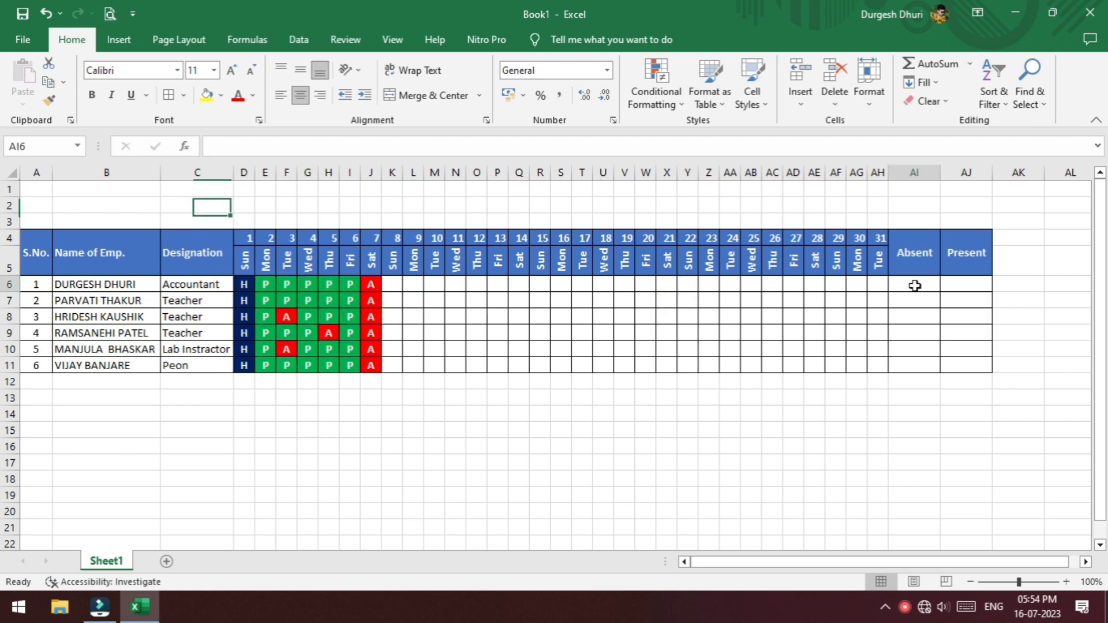
{"action": "left_click", "coordinate": [914, 285]}
Step: Enter =COUNTIF(D6:AH6,"A") in AI6 and fill it down to AI11
{"action": "type", "text": "="}
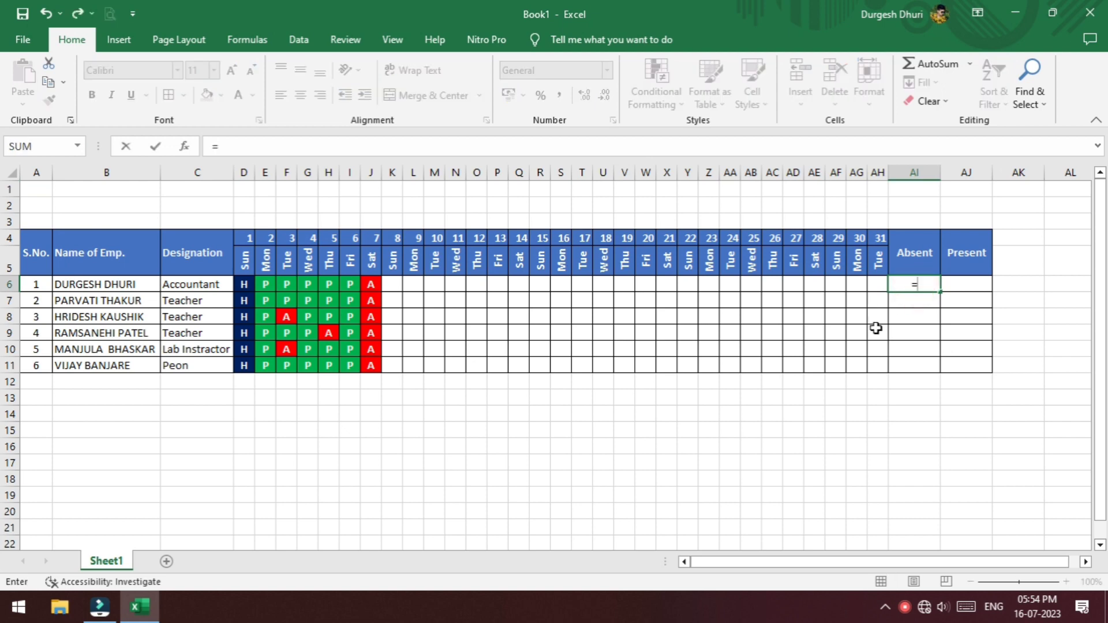
{"action": "type", "text": "CON"}
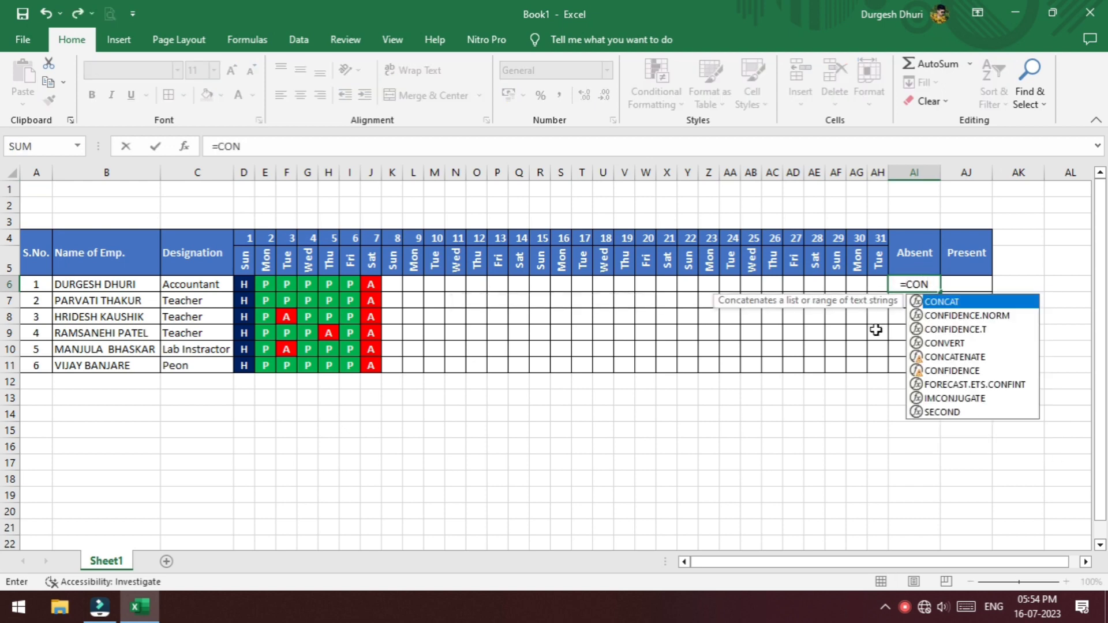
{"action": "type", "text": "UNTIF("}
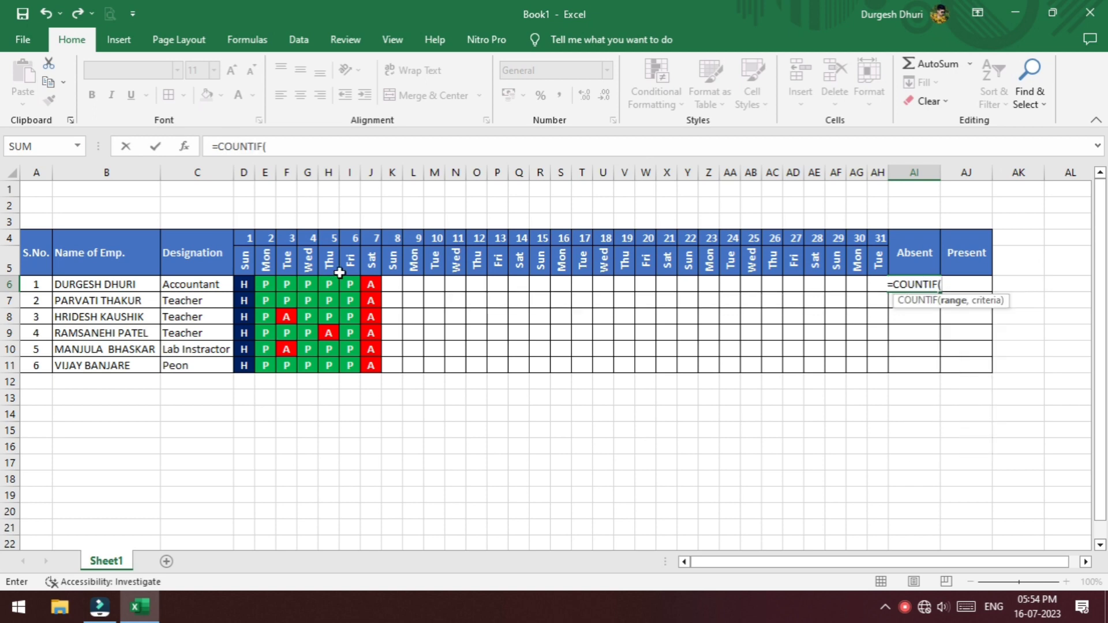
{"action": "mouse_move", "coordinate": [245, 284]}
{"action": "left_mouse_down"}
{"action": "mouse_move", "coordinate": [856, 295]}
{"action": "mouse_move", "coordinate": [877, 283]}
{"action": "left_mouse_up"}
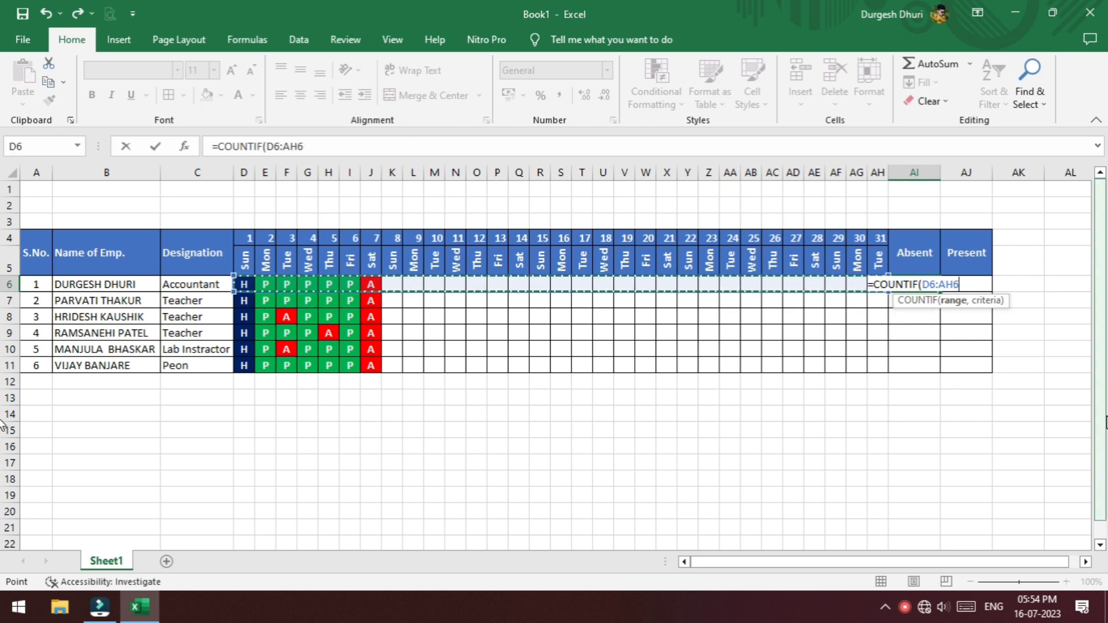
{"action": "type", "text": ", \"A"}
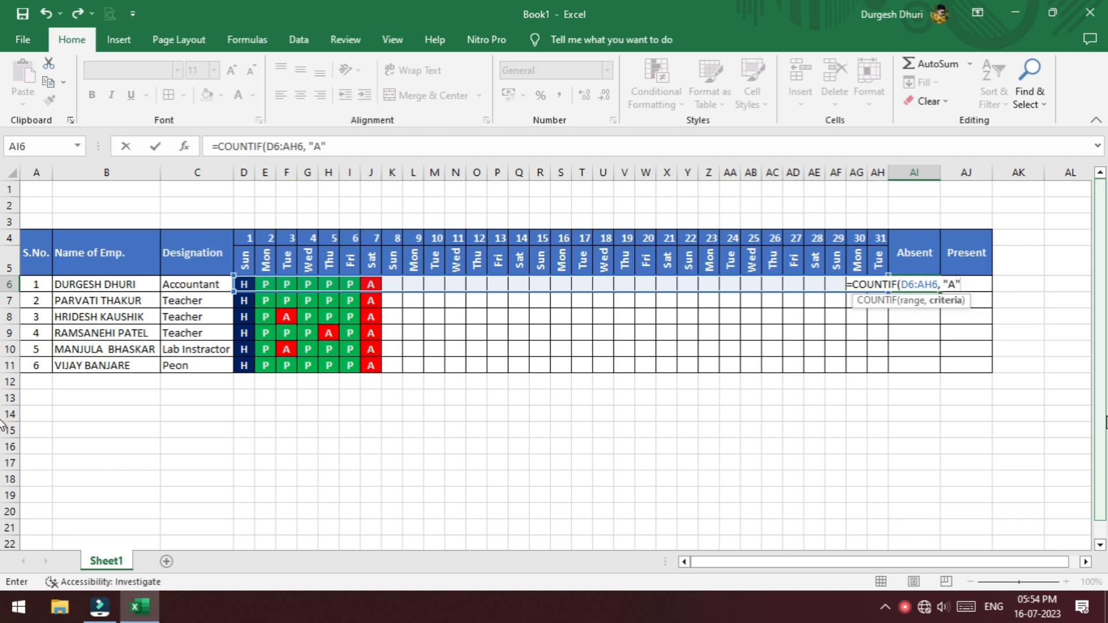
{"action": "type", "text": ")"}
{"action": "key", "text": "Return"}
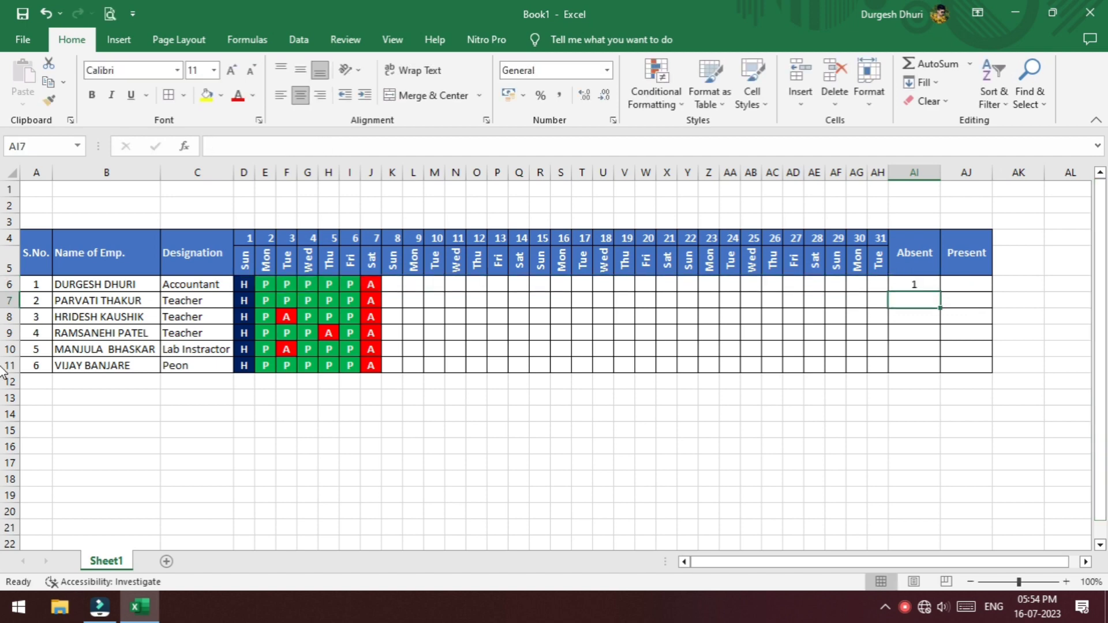
{"action": "left_click", "coordinate": [911, 283]}
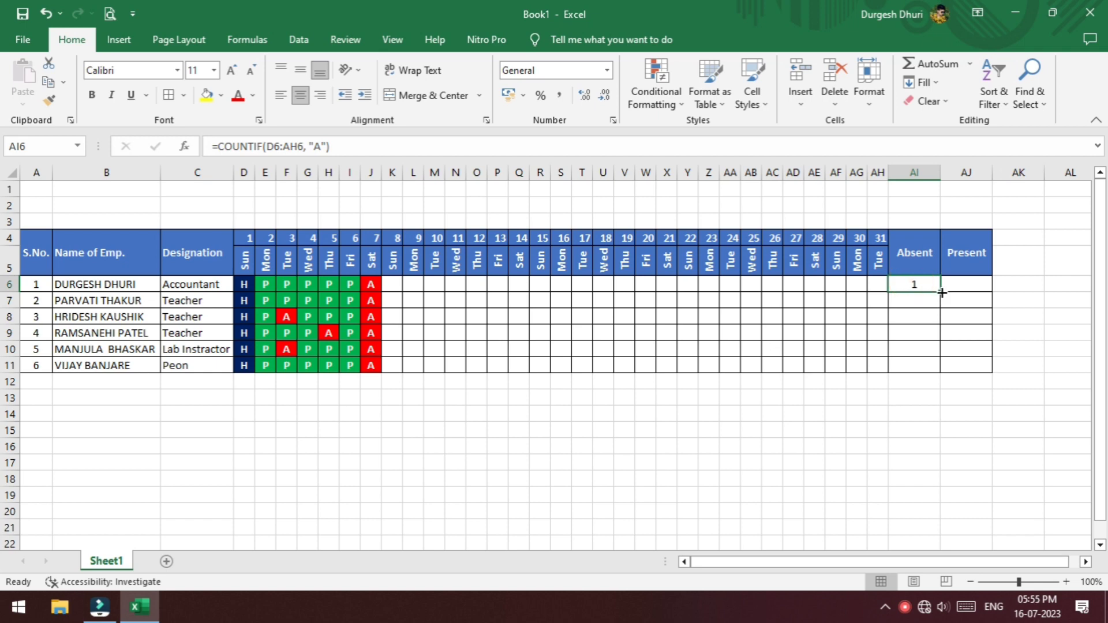
{"action": "left_click_drag", "start_coordinate": [936, 294], "coordinate": [935, 370]}
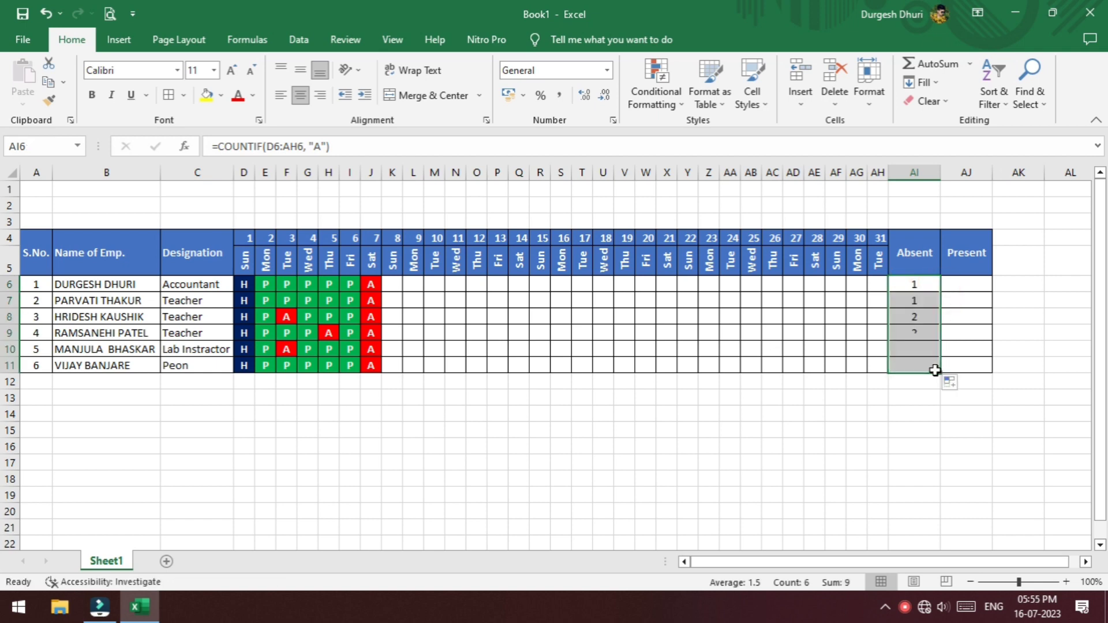
{"action": "left_click", "coordinate": [952, 283]}
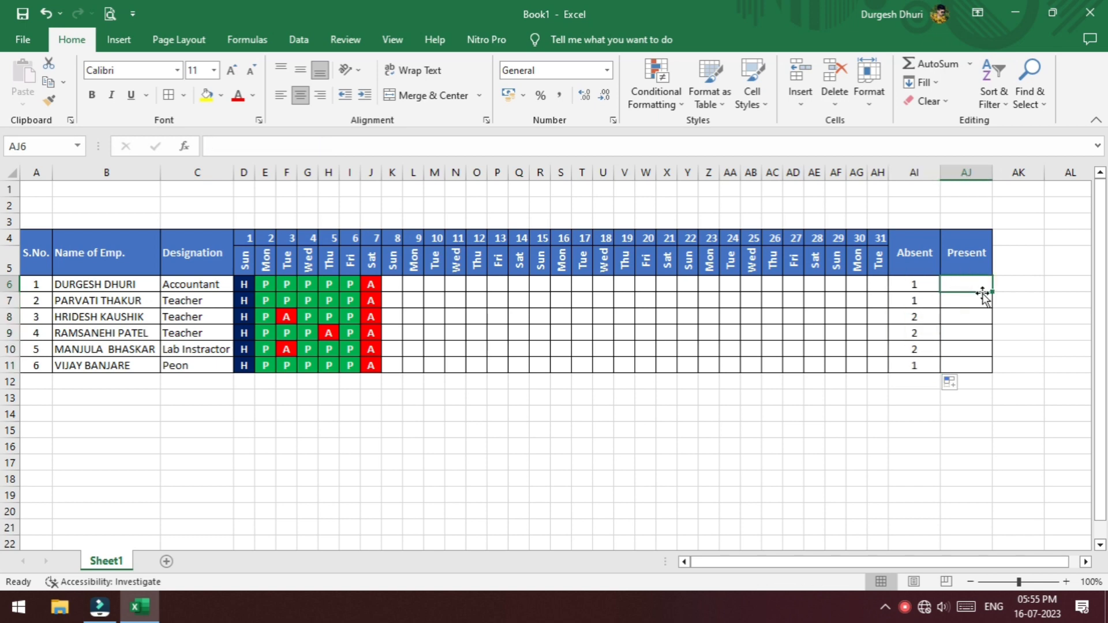
Step: Enter =COUNTIF(D6:AH6,"P") in AJ6 and fill it down to AJ11
{"action": "type", "text": "=C"}
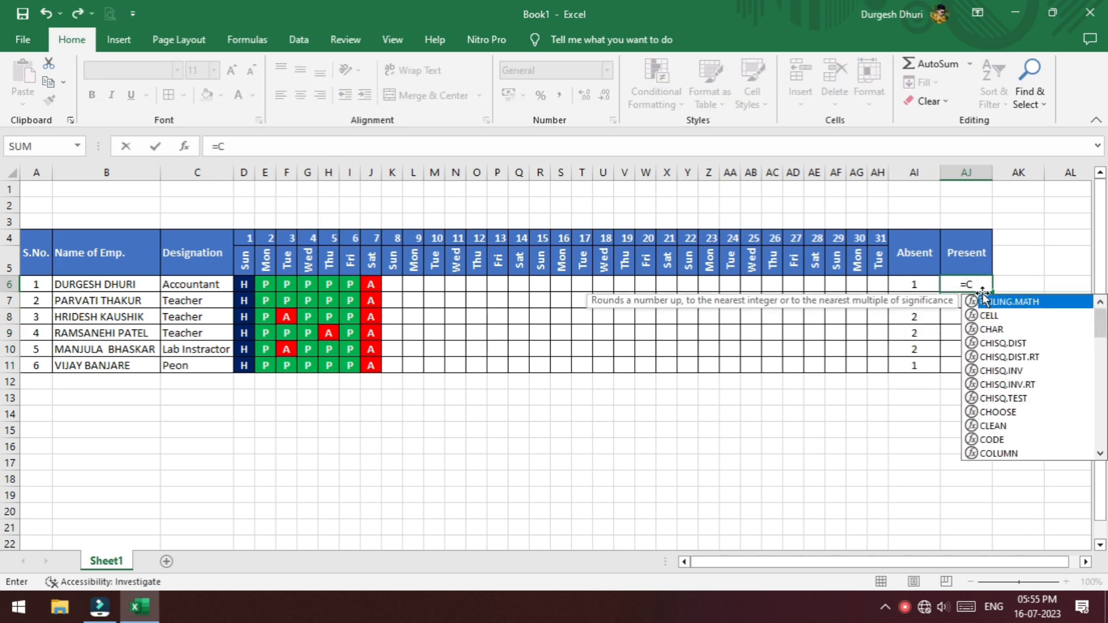
{"action": "type", "text": "OUNTIF"}
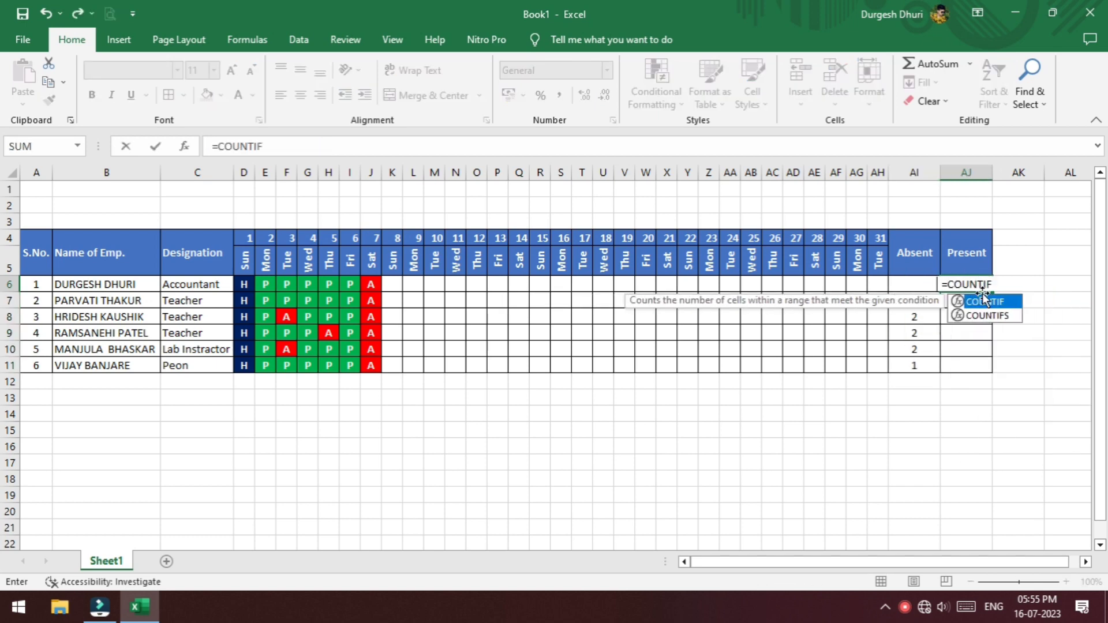
{"action": "double_click", "coordinate": [982, 296]}
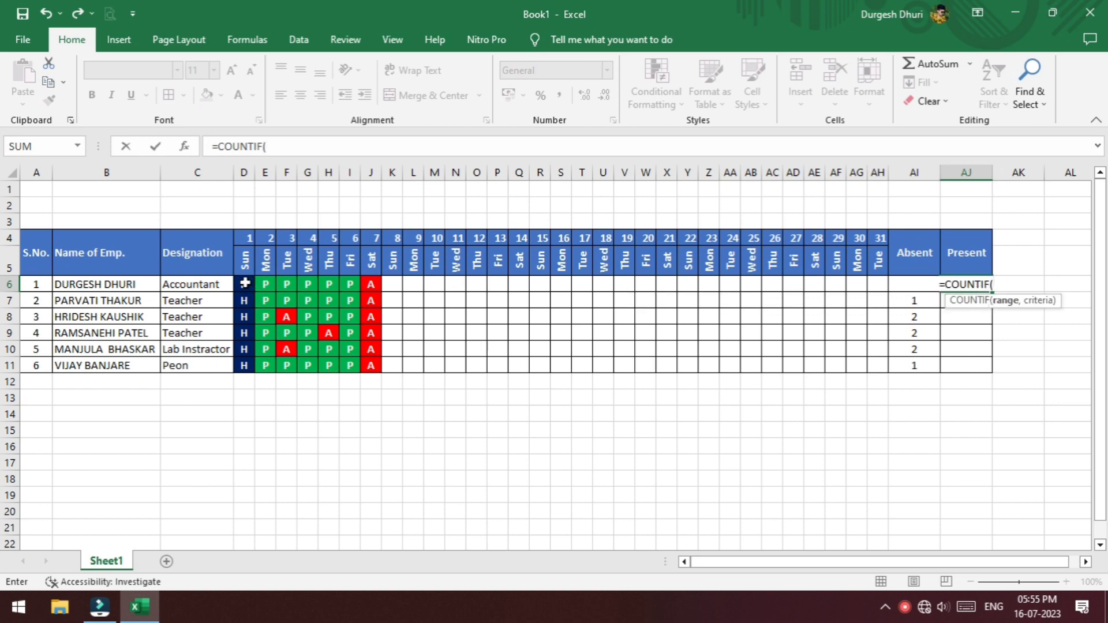
{"action": "left_click_drag", "start_coordinate": [245, 283], "coordinate": [881, 285]}
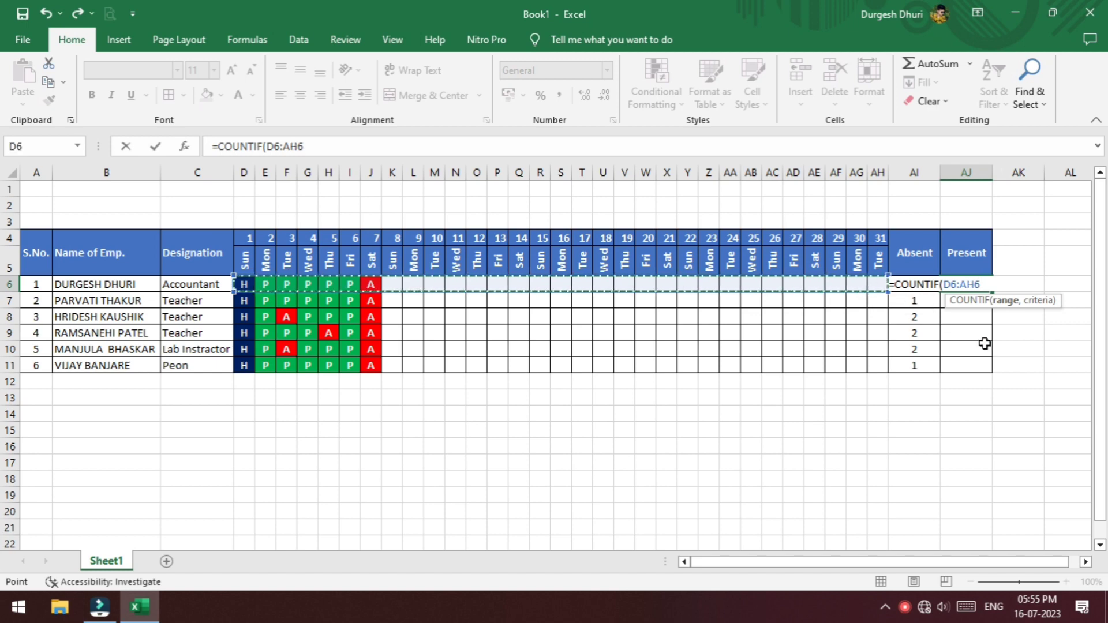
{"action": "type", "text": ", \"P"}
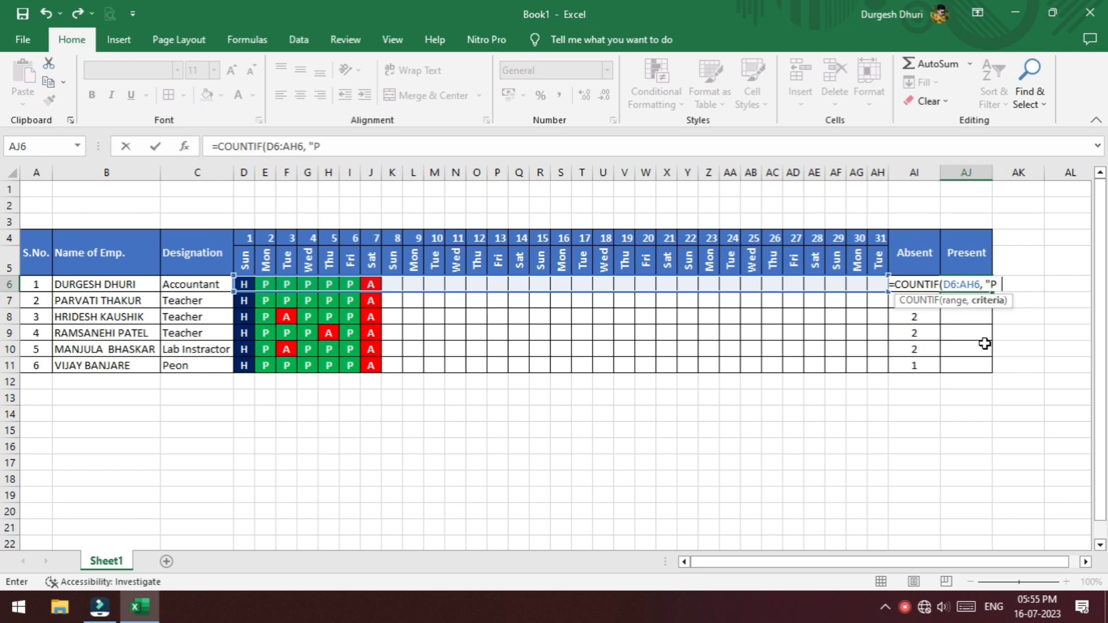
{"action": "type", "text": ")"}
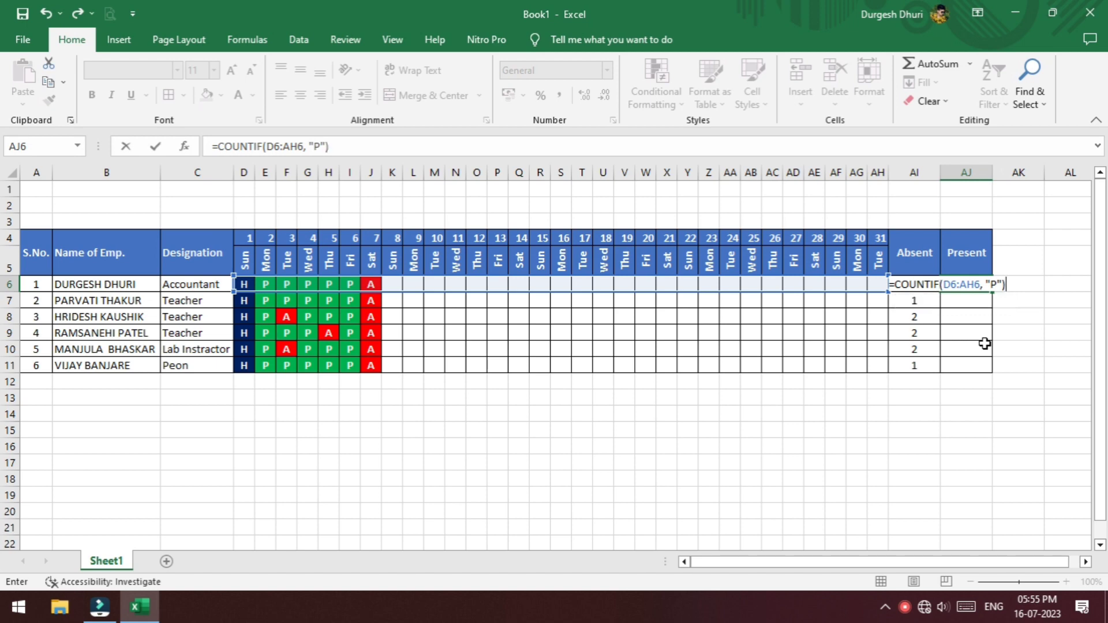
{"action": "key", "text": "Return"}
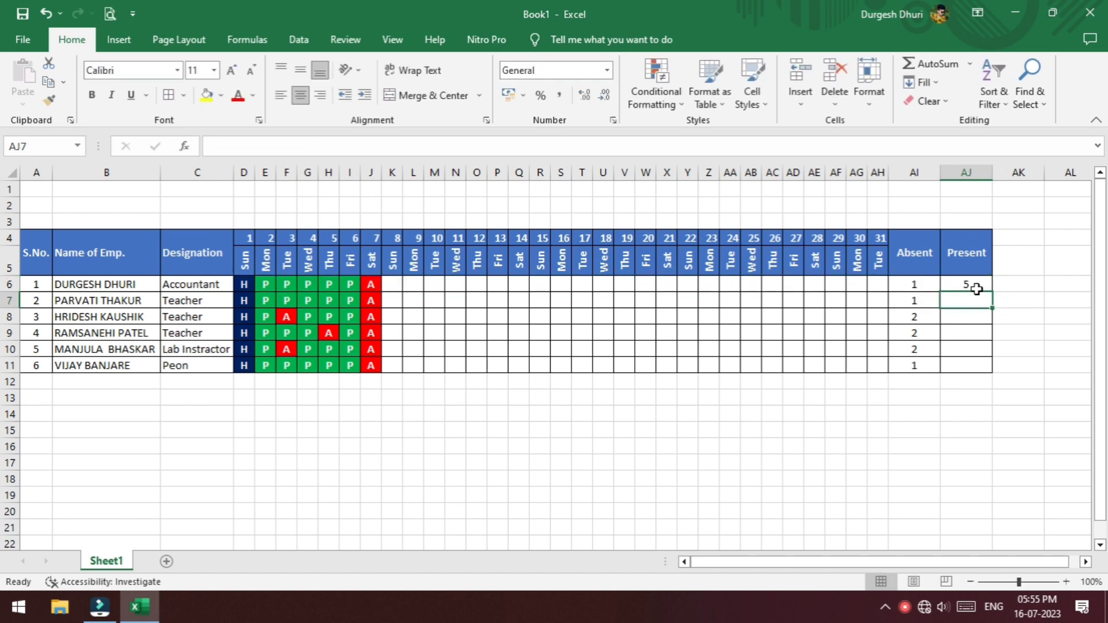
{"action": "left_click", "coordinate": [975, 287]}
{"action": "left_click_drag", "start_coordinate": [991, 292], "coordinate": [982, 372]}
{"action": "left_click", "coordinate": [925, 409]}
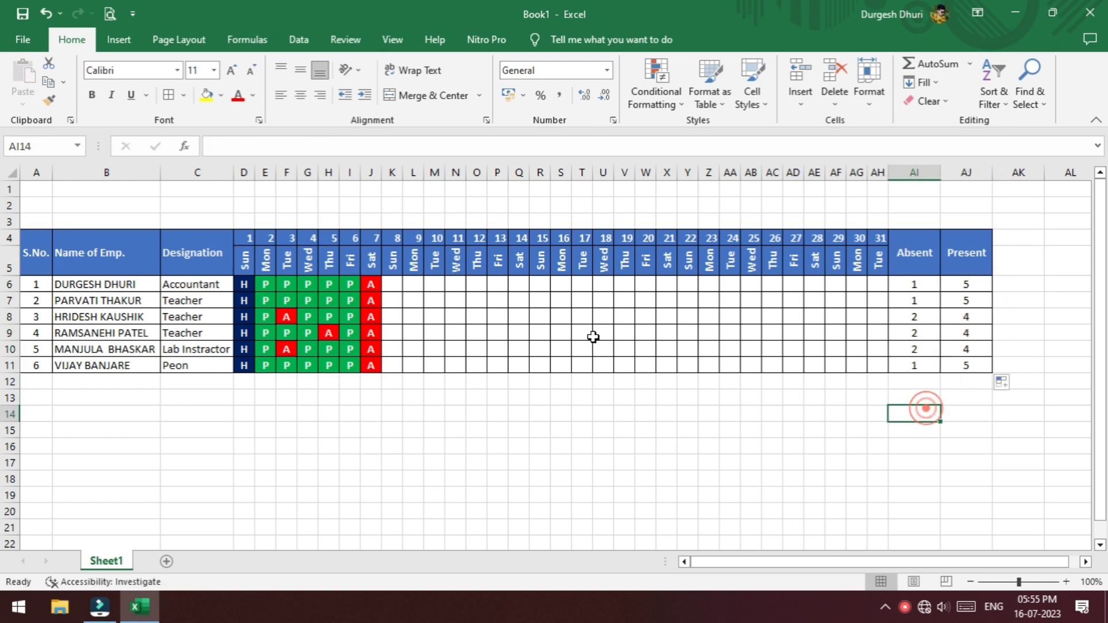
Step: Enter H, P, A, P for the first employee's days 8–11 in K6:N6
{"action": "left_click", "coordinate": [399, 286]}
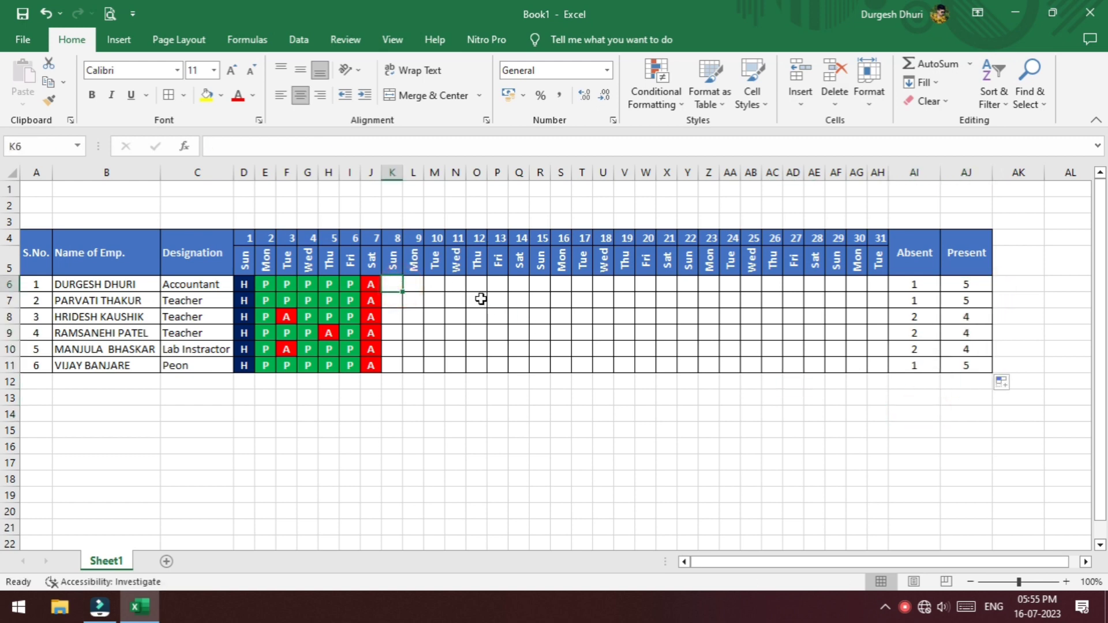
{"action": "type", "text": "H"}
{"action": "left_click", "coordinate": [420, 287]}
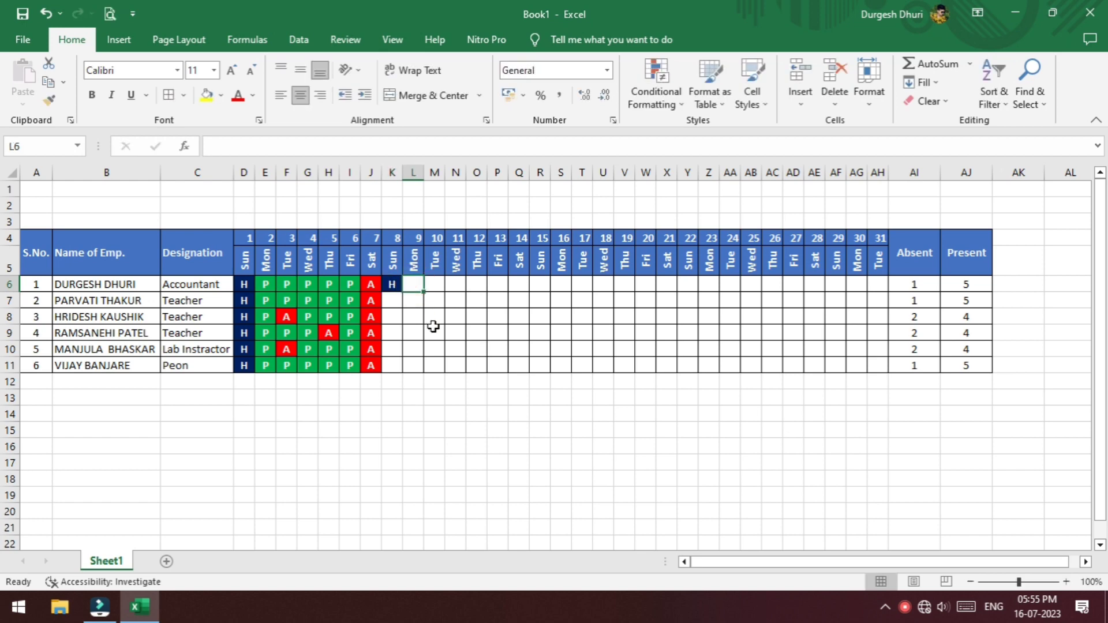
{"action": "type", "text": "P"}
{"action": "left_click", "coordinate": [435, 285]}
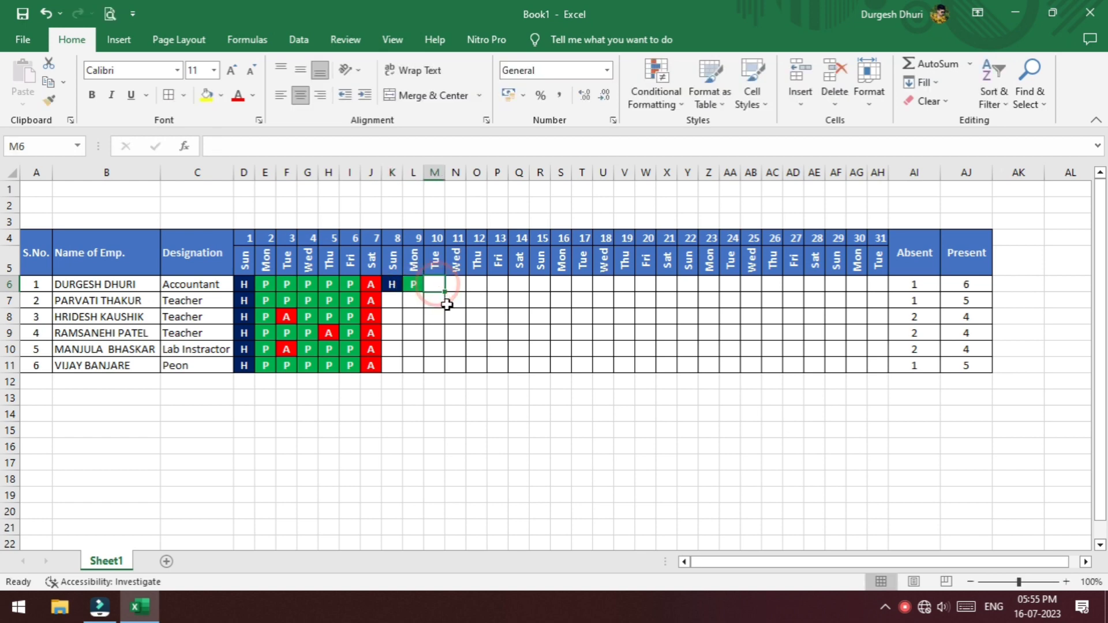
{"action": "type", "text": "A"}
{"action": "left_click", "coordinate": [613, 335]}
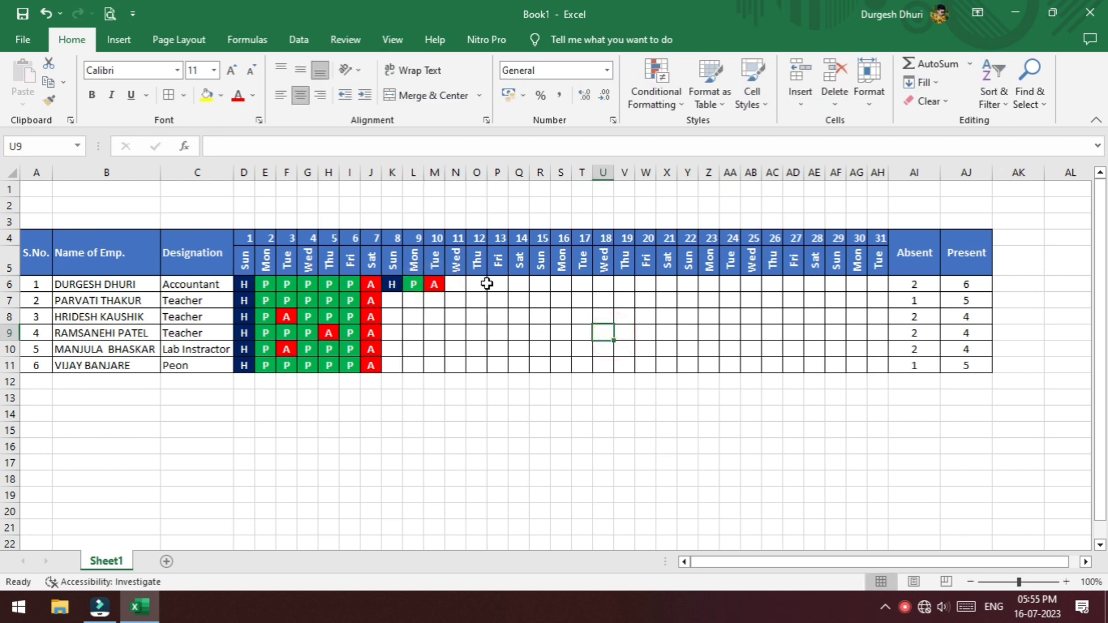
{"action": "left_click", "coordinate": [455, 284]}
{"action": "type", "text": "P"}
{"action": "left_click", "coordinate": [770, 316]}
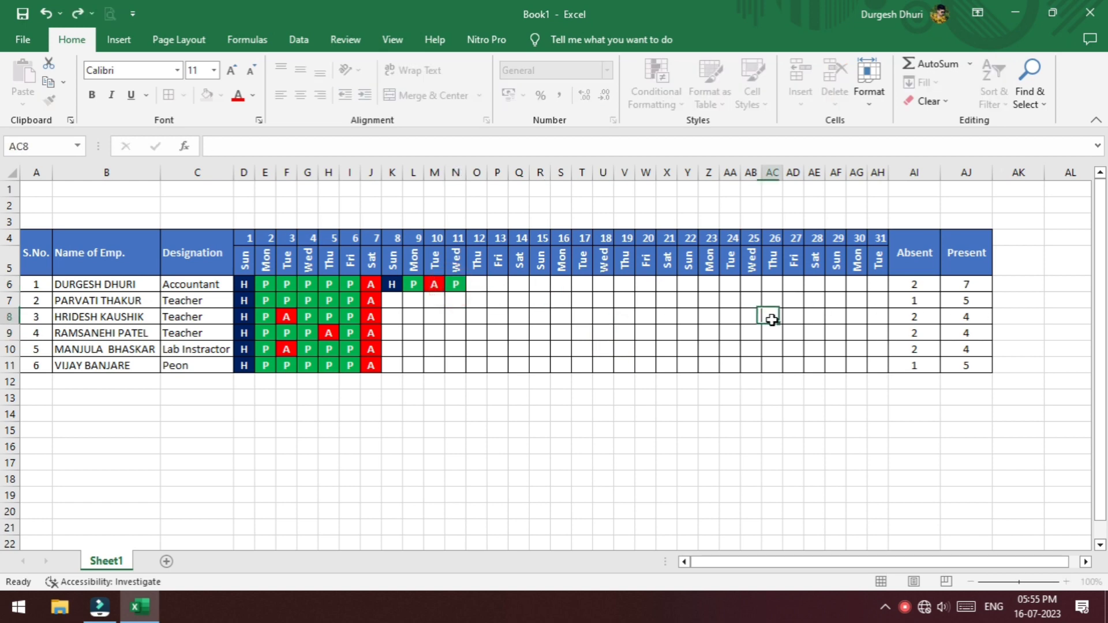
Step: Copy the day 8 H down to K11 and mark the second employee A on day 9
{"action": "left_click", "coordinate": [393, 288]}
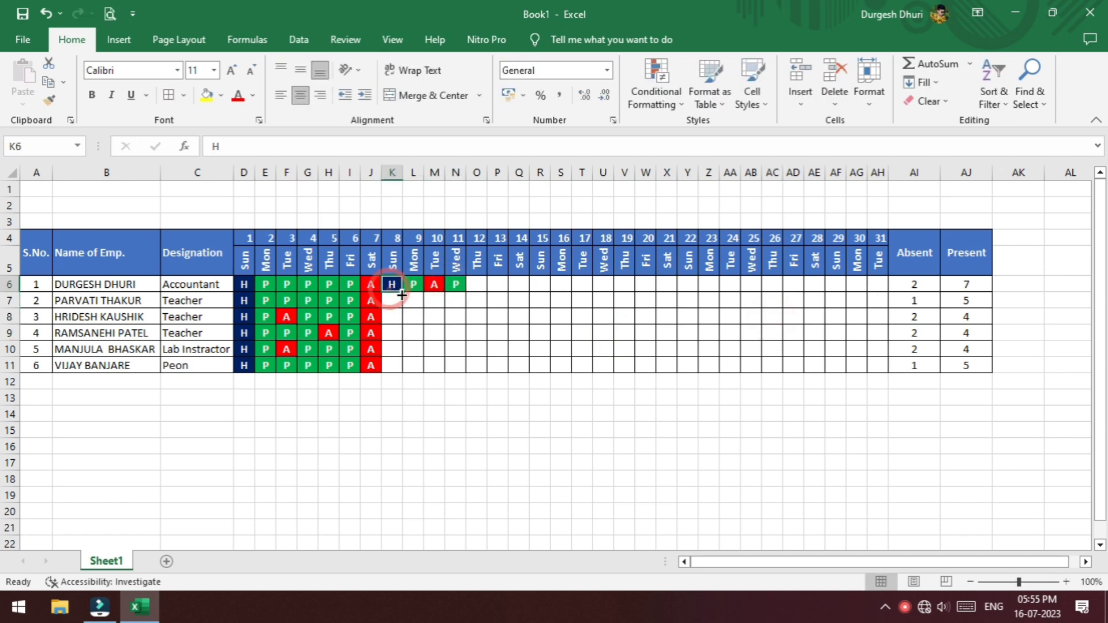
{"action": "left_click_drag", "start_coordinate": [402, 294], "coordinate": [404, 367]}
{"action": "left_click", "coordinate": [413, 300]}
{"action": "type", "text": "A"}
{"action": "left_click_drag", "start_coordinate": [40, 187], "coordinate": [109, 196]}
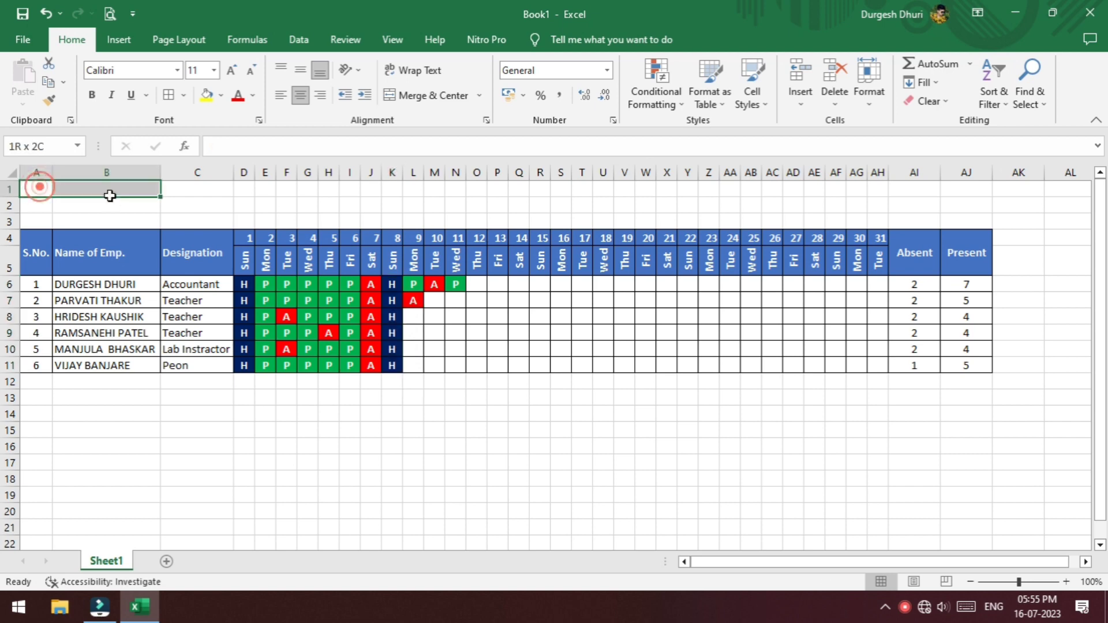
Step: Merge and centre A1:B1 and enter the title 'Attendance Sheet'
{"action": "left_click", "coordinate": [425, 96]}
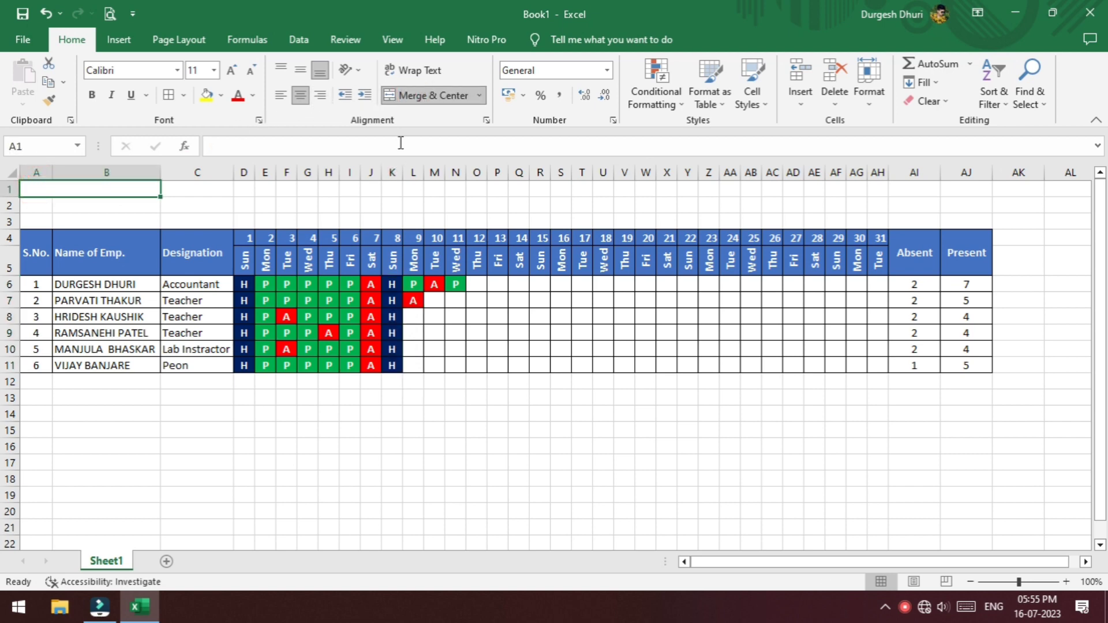
{"action": "type", "text": "Attendan"}
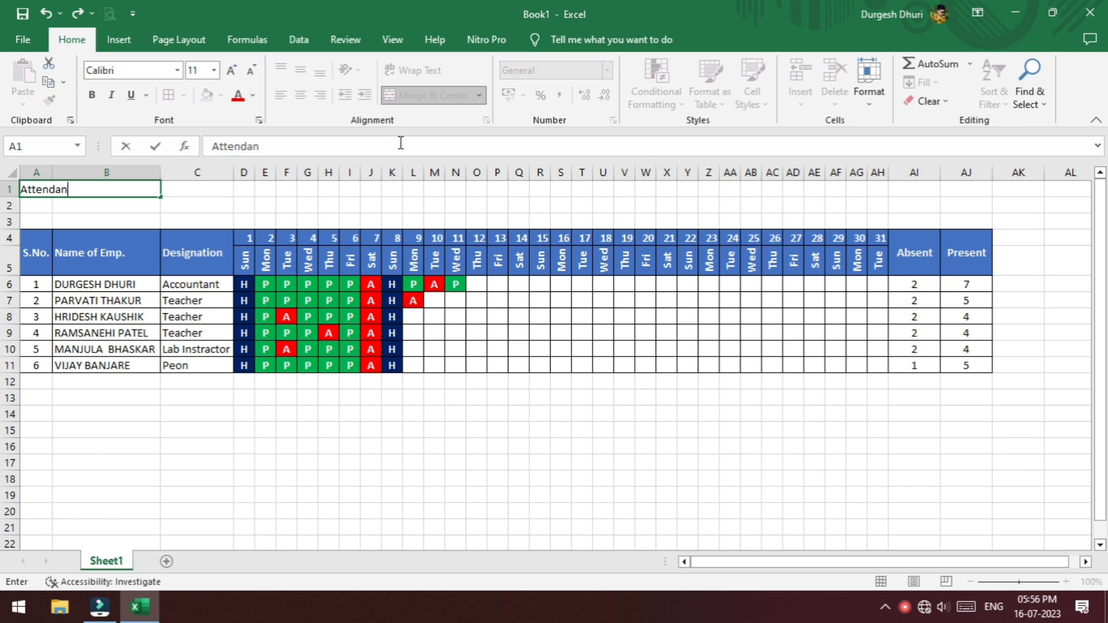
{"action": "type", "text": "Sheet"}
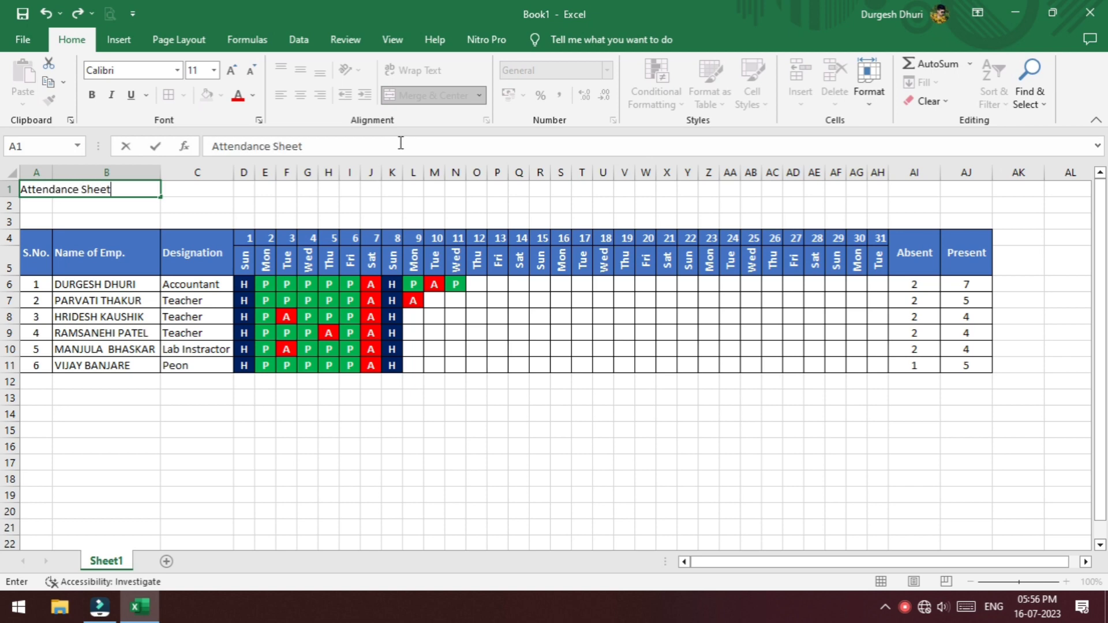
{"action": "key", "text": "Return"}
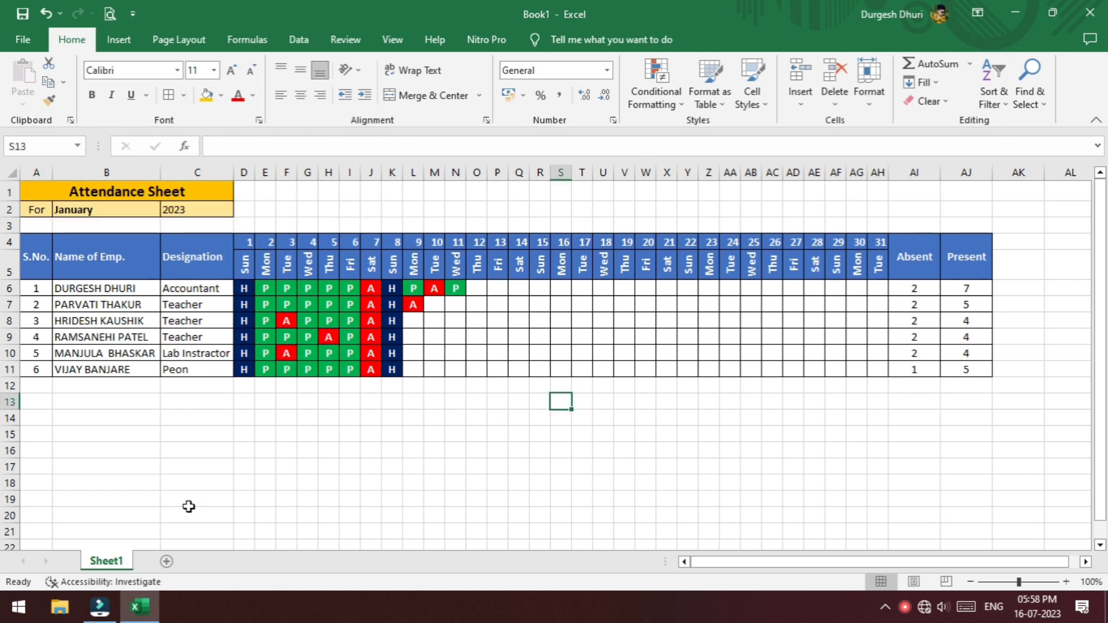
Step: Create a copy of Sheet1 placed at the end of the workbook
{"action": "right_click", "coordinate": [115, 559]}
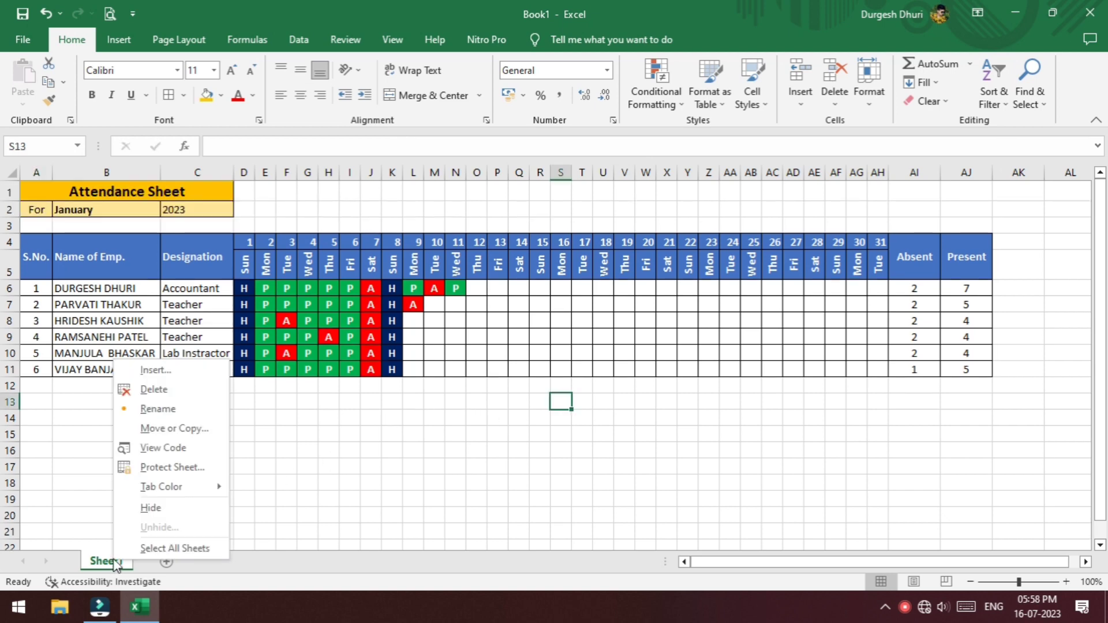
{"action": "left_click", "coordinate": [161, 429]}
{"action": "left_click", "coordinate": [81, 436]}
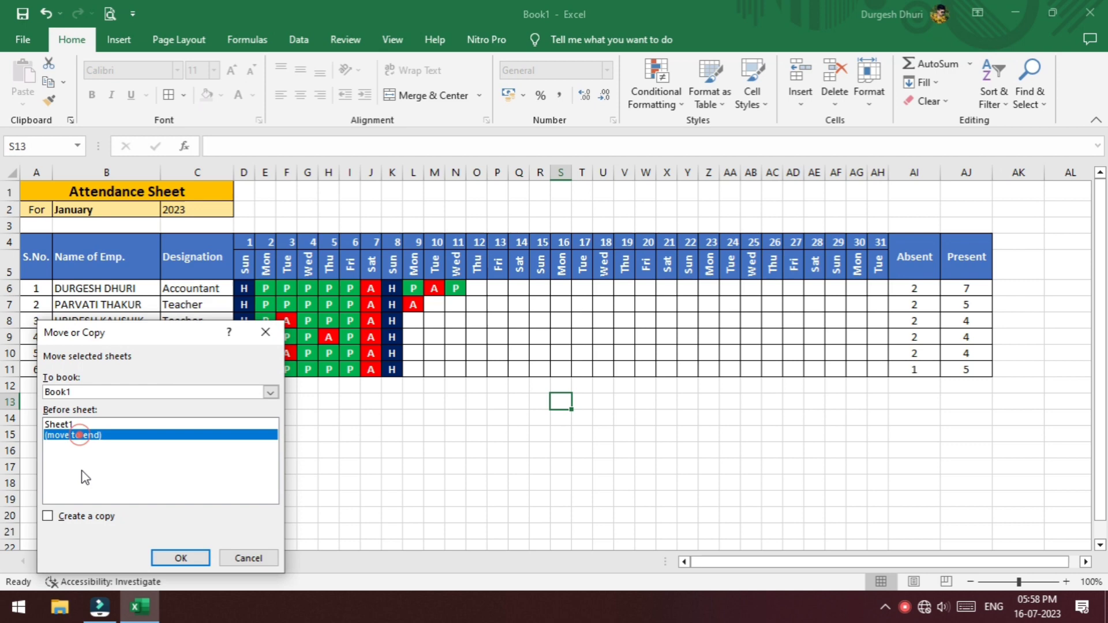
{"action": "left_click", "coordinate": [75, 515]}
{"action": "left_click", "coordinate": [181, 558]}
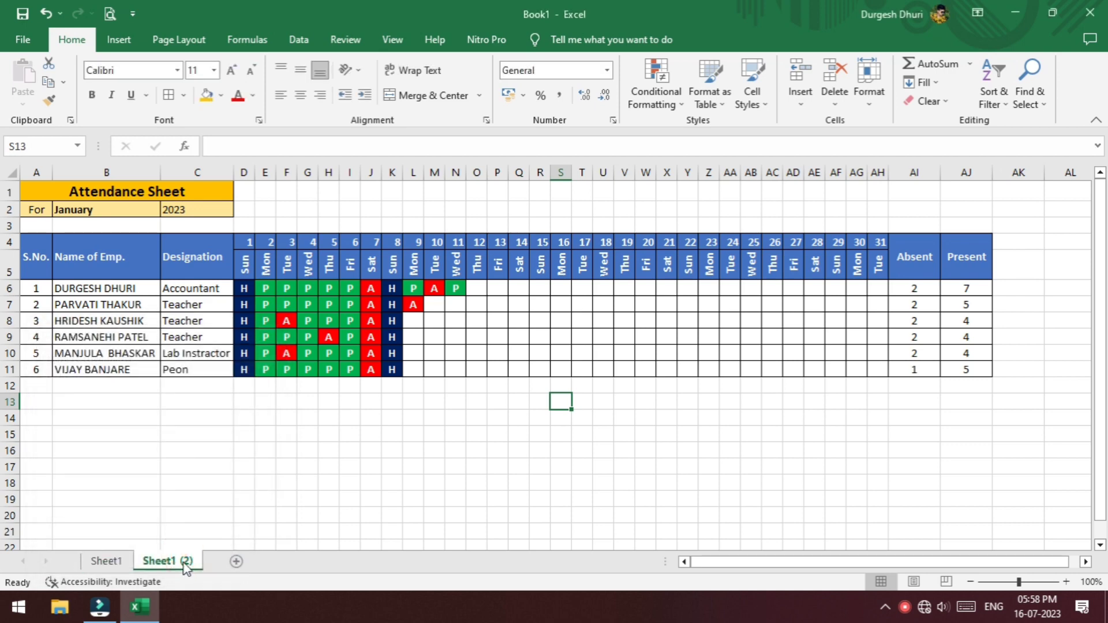
Step: Rename the copied sheet FEB and the original sheet JAN
{"action": "right_click", "coordinate": [184, 563]}
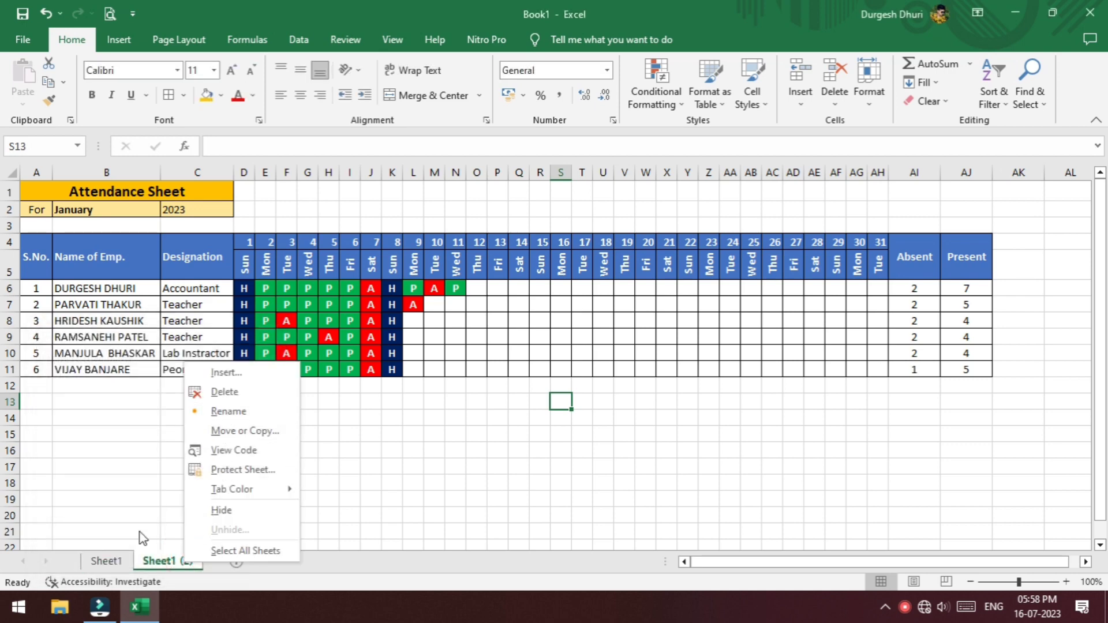
{"action": "left_click", "coordinate": [226, 412]}
{"action": "type", "text": "F"}
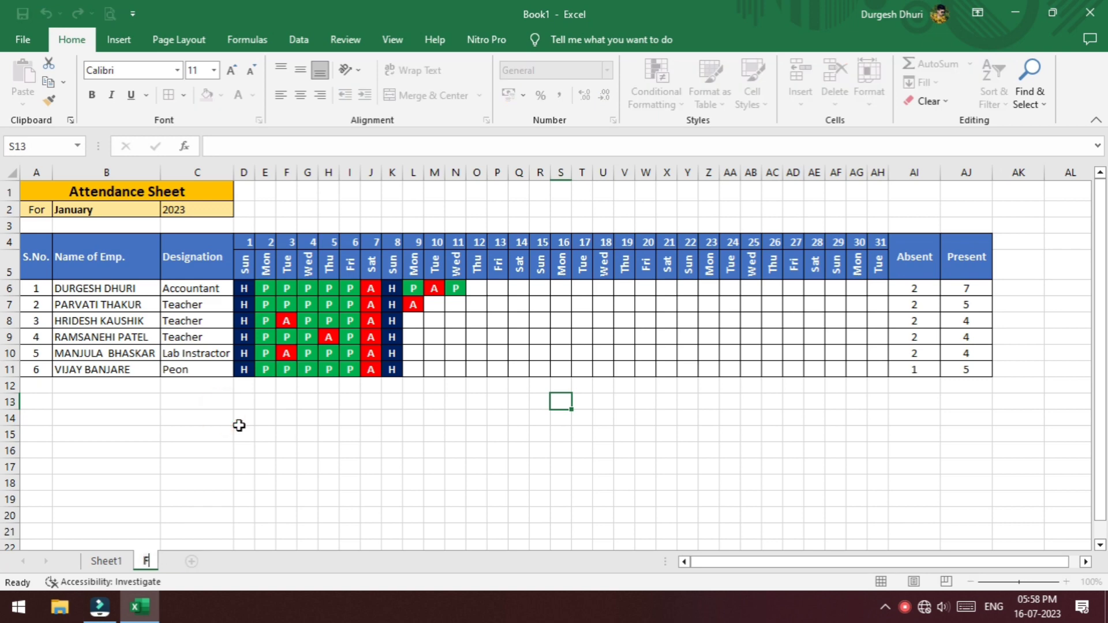
{"action": "type", "text": "EB"}
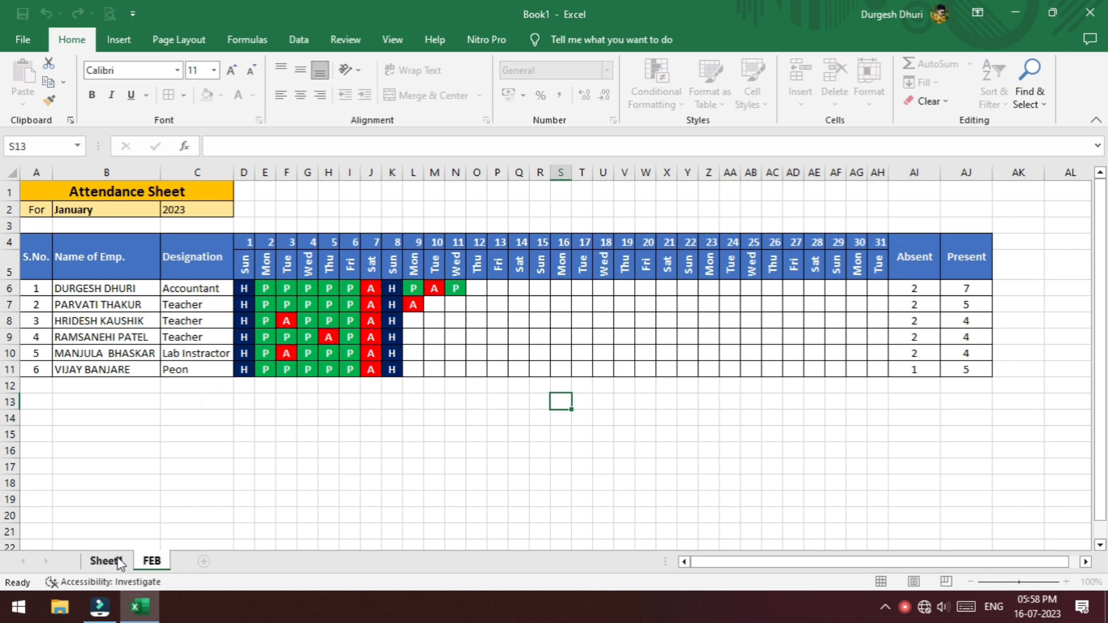
{"action": "right_click", "coordinate": [105, 561]}
{"action": "left_click", "coordinate": [169, 410]}
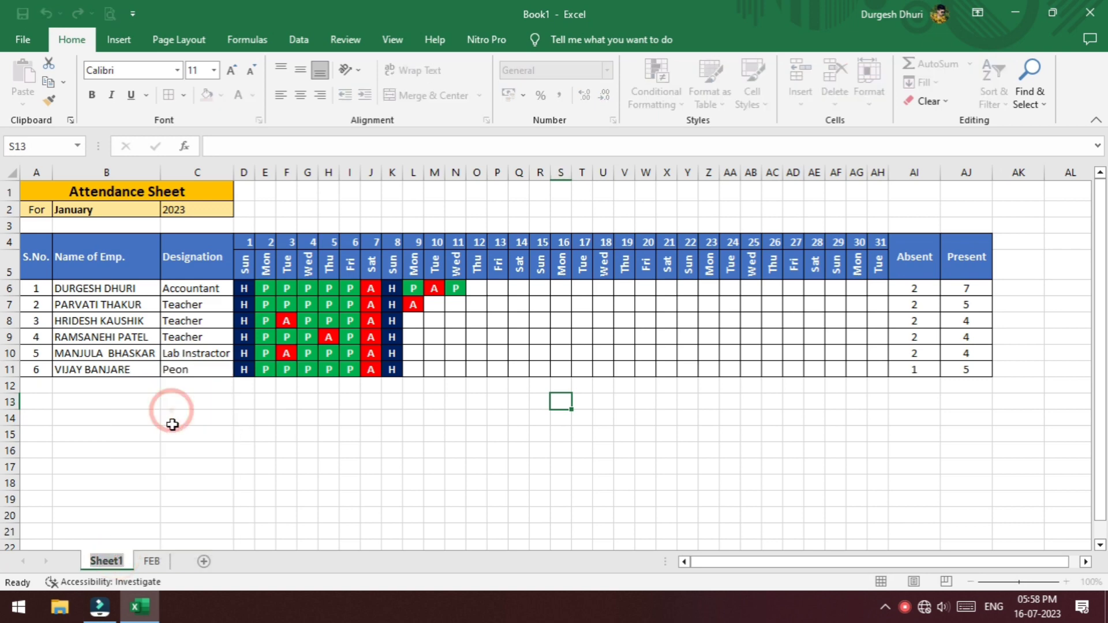
{"action": "type", "text": "JAN"}
{"action": "key", "text": "Return"}
{"action": "left_click", "coordinate": [172, 427]}
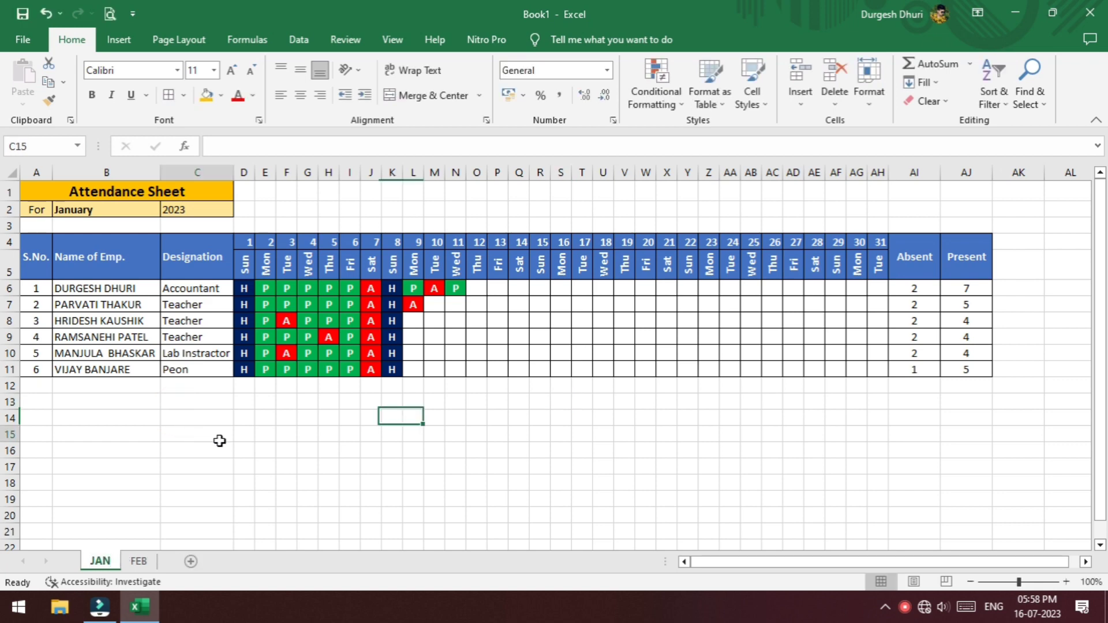